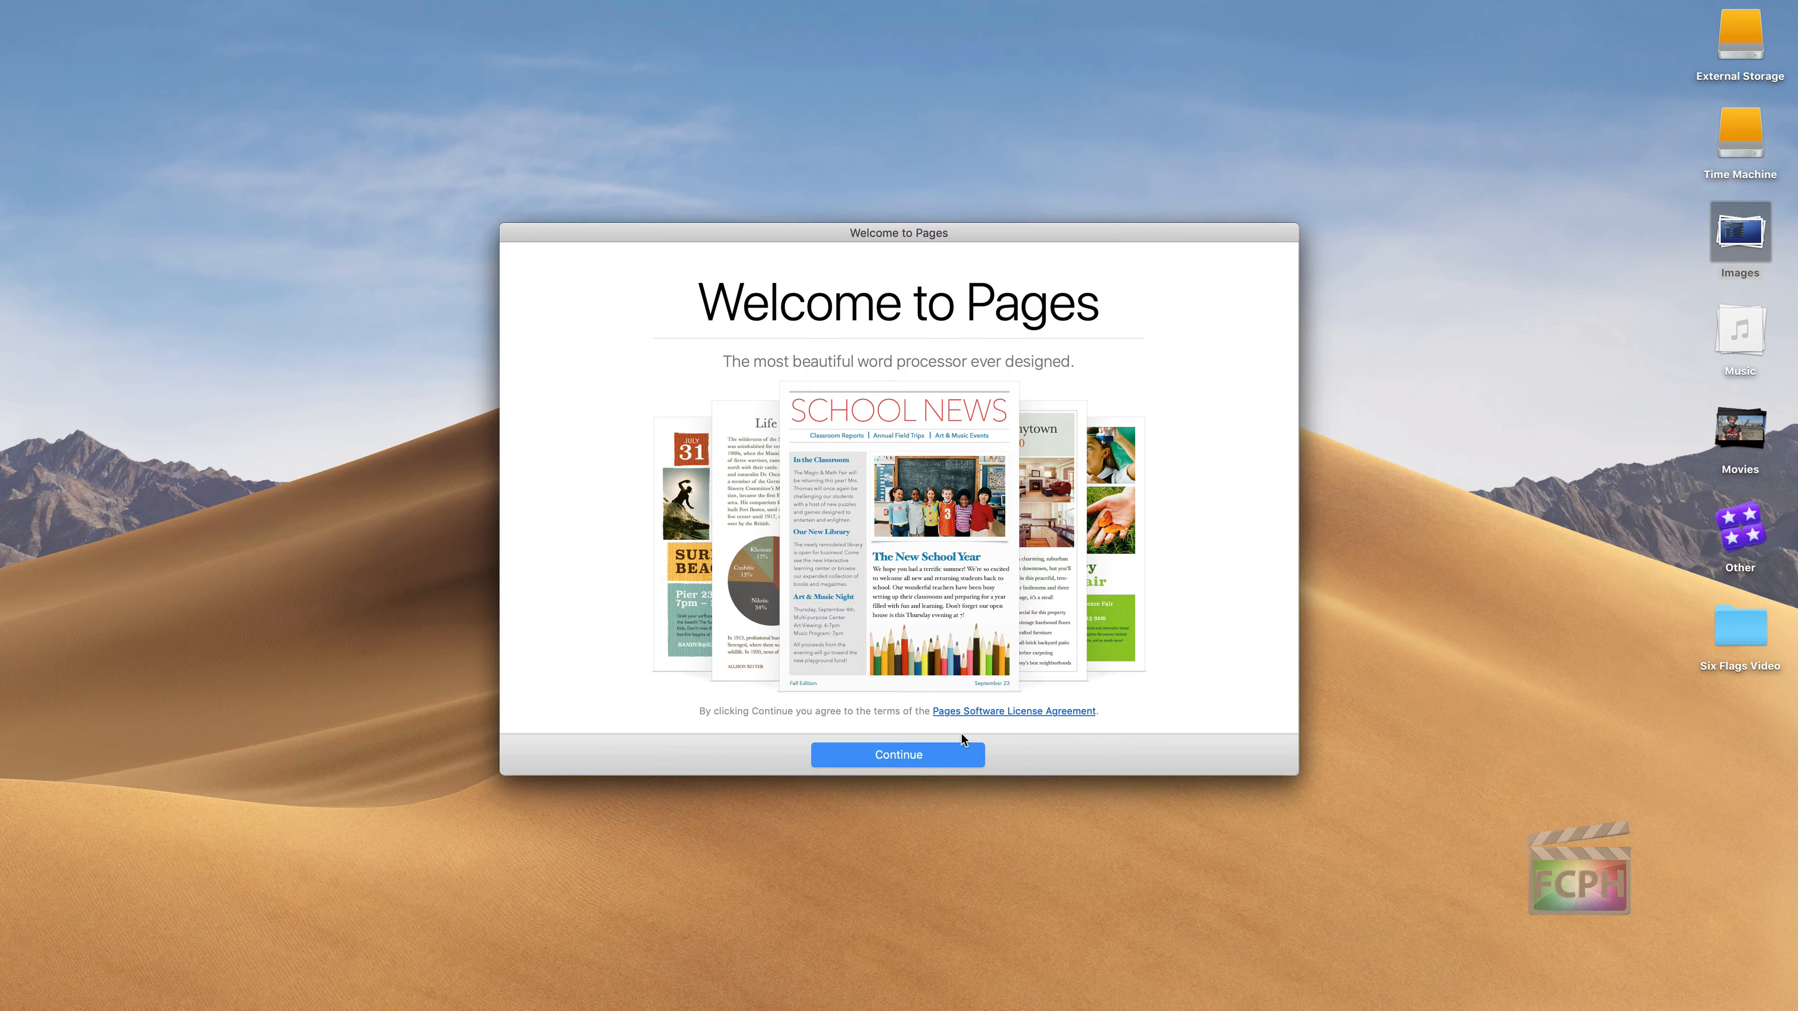
# Get past the welcome screens and start creating a new document.
pyautogui.click(914, 753)
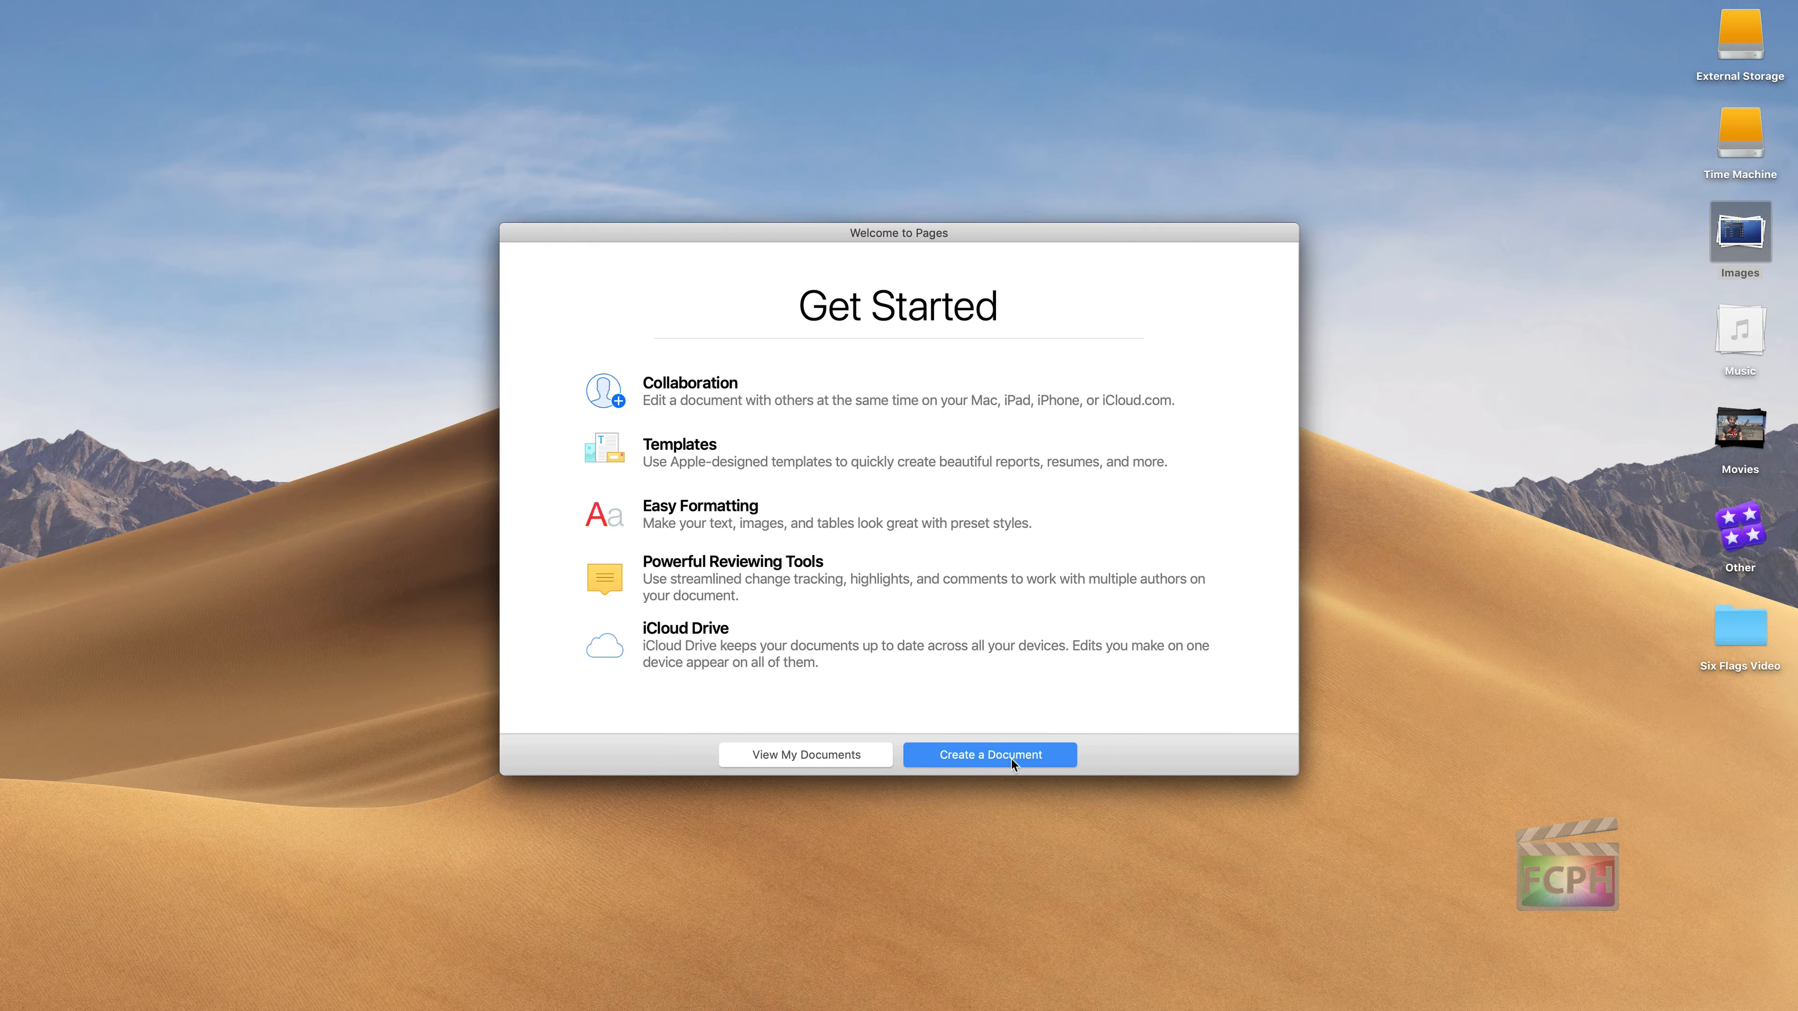
pyautogui.click(997, 756)
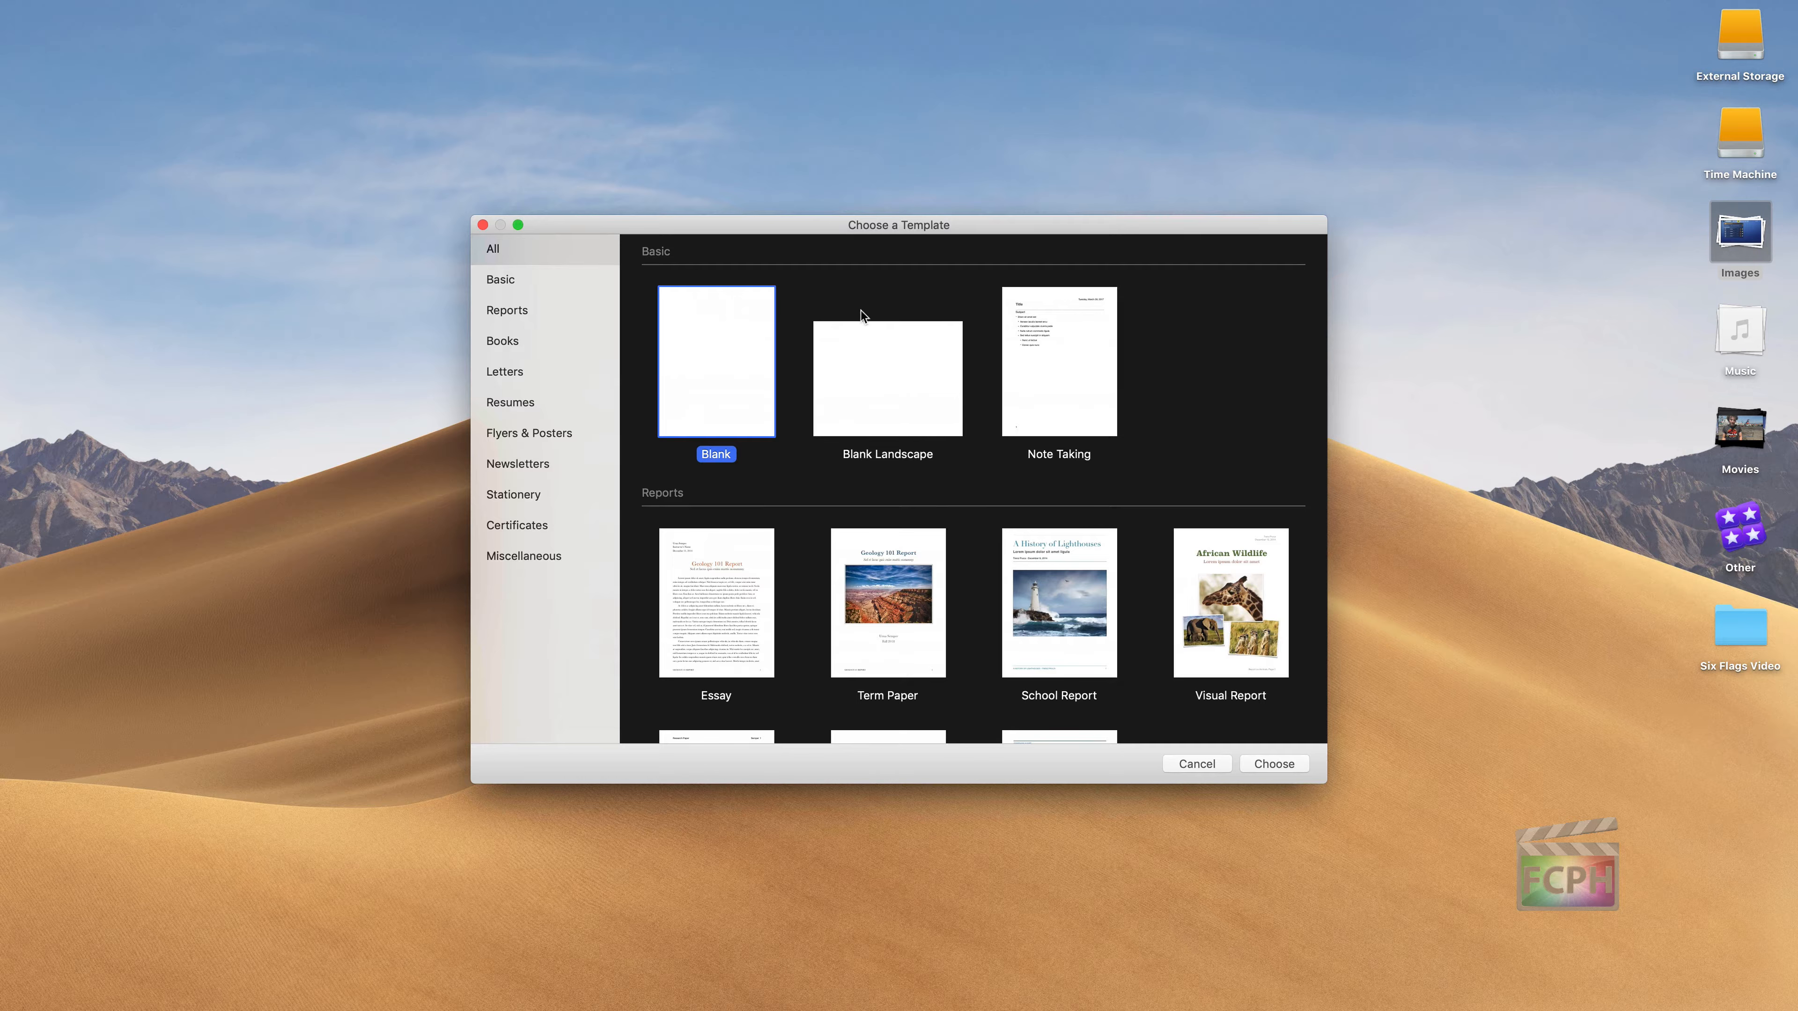
# Look through the template categories, including Reports, Books, Letters, Flyers & Posters, Newsletters, Stationery, Certificates and Miscellaneous.
pyautogui.click(542, 311)
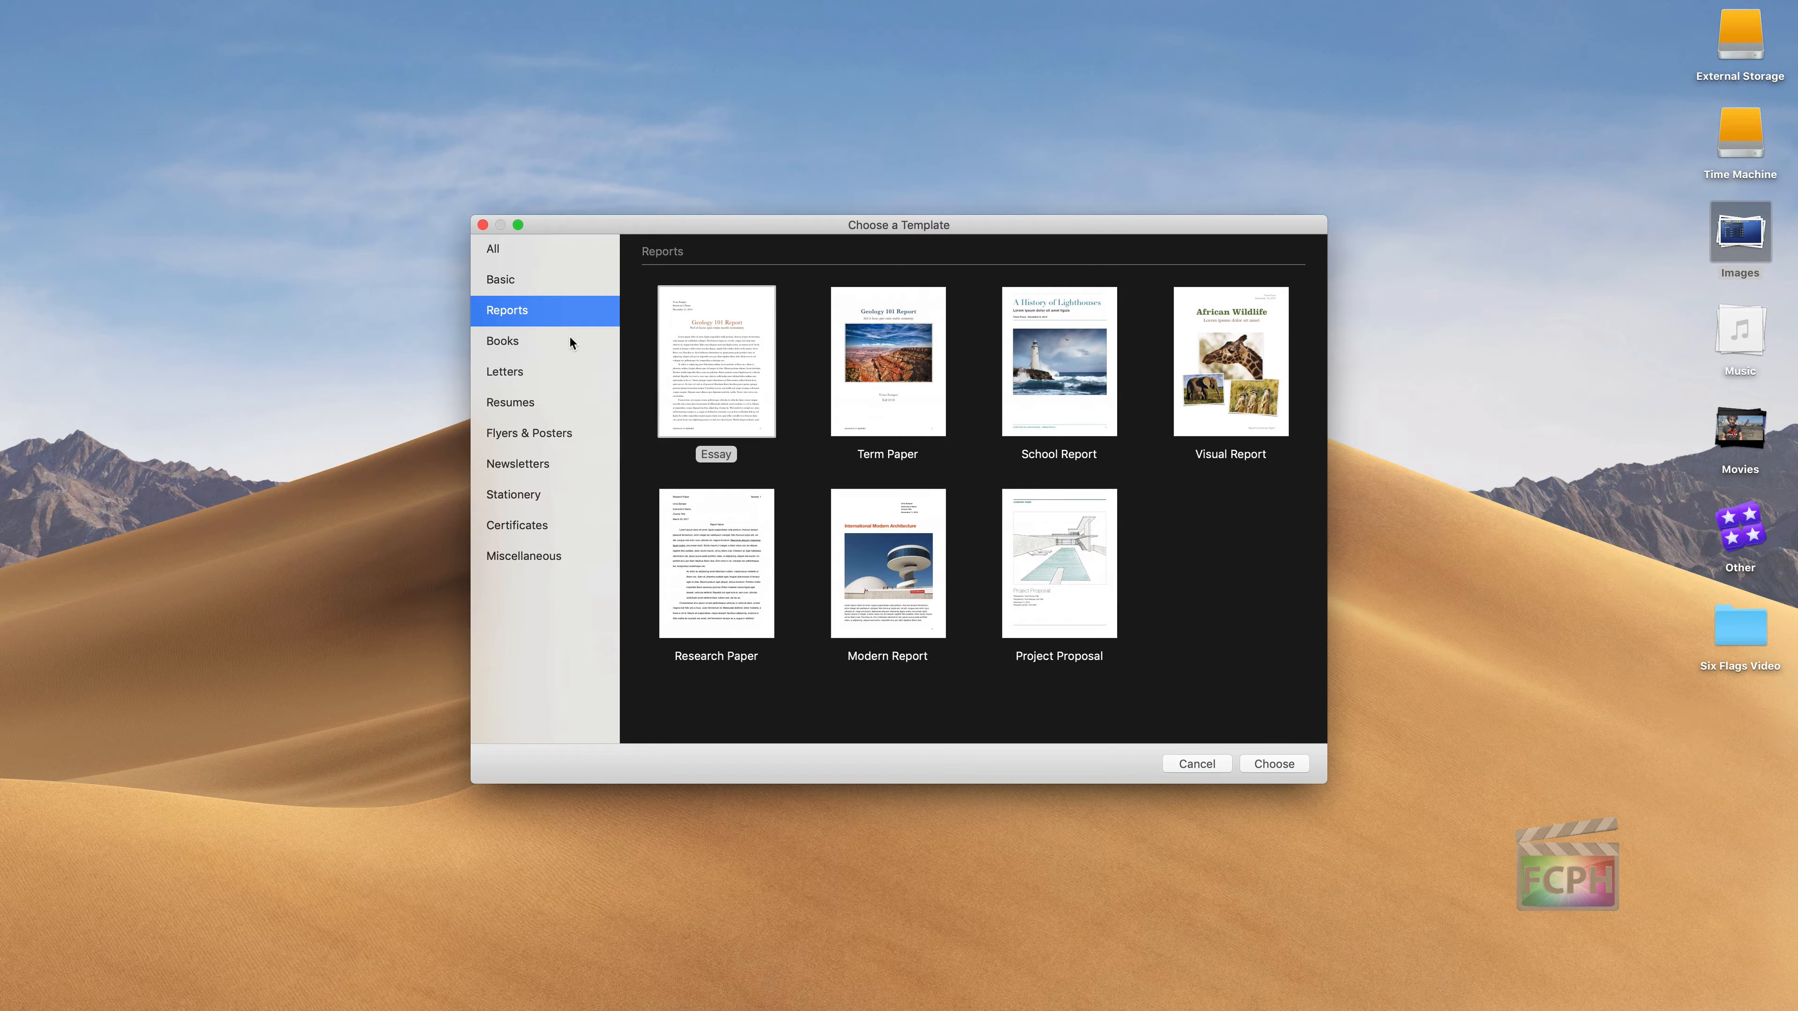
pyautogui.click(531, 343)
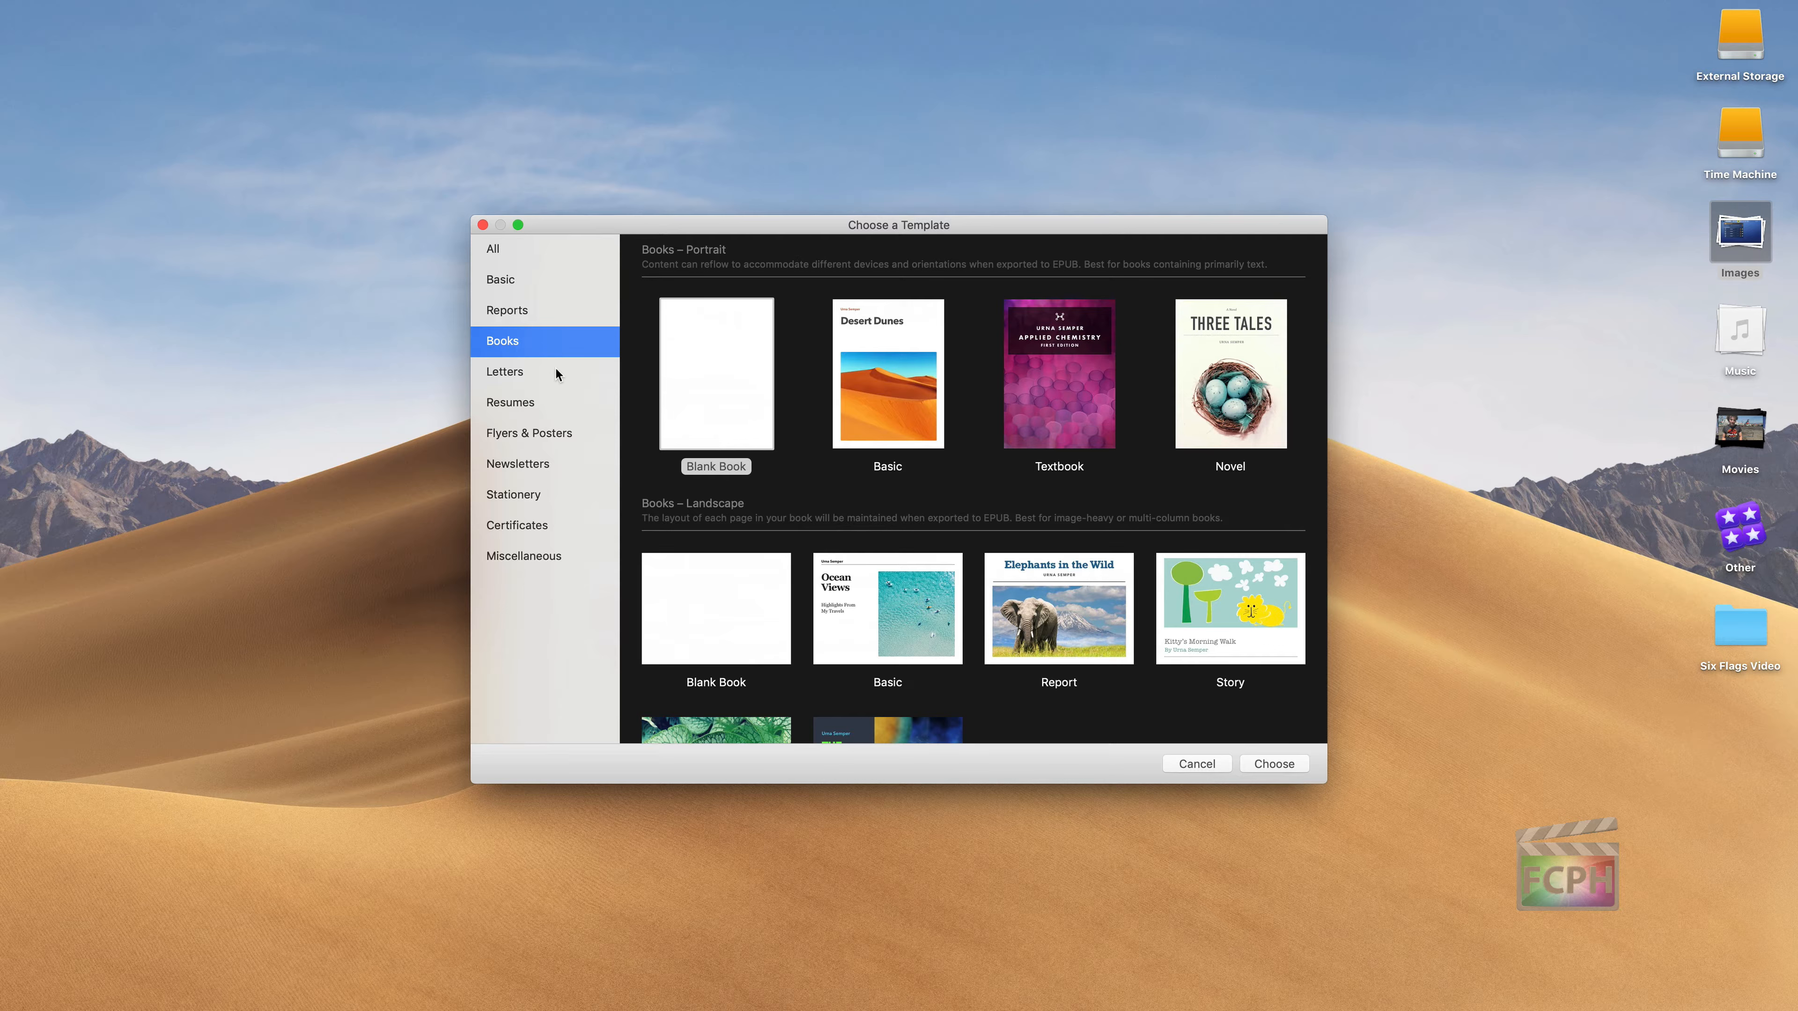
pyautogui.click(543, 371)
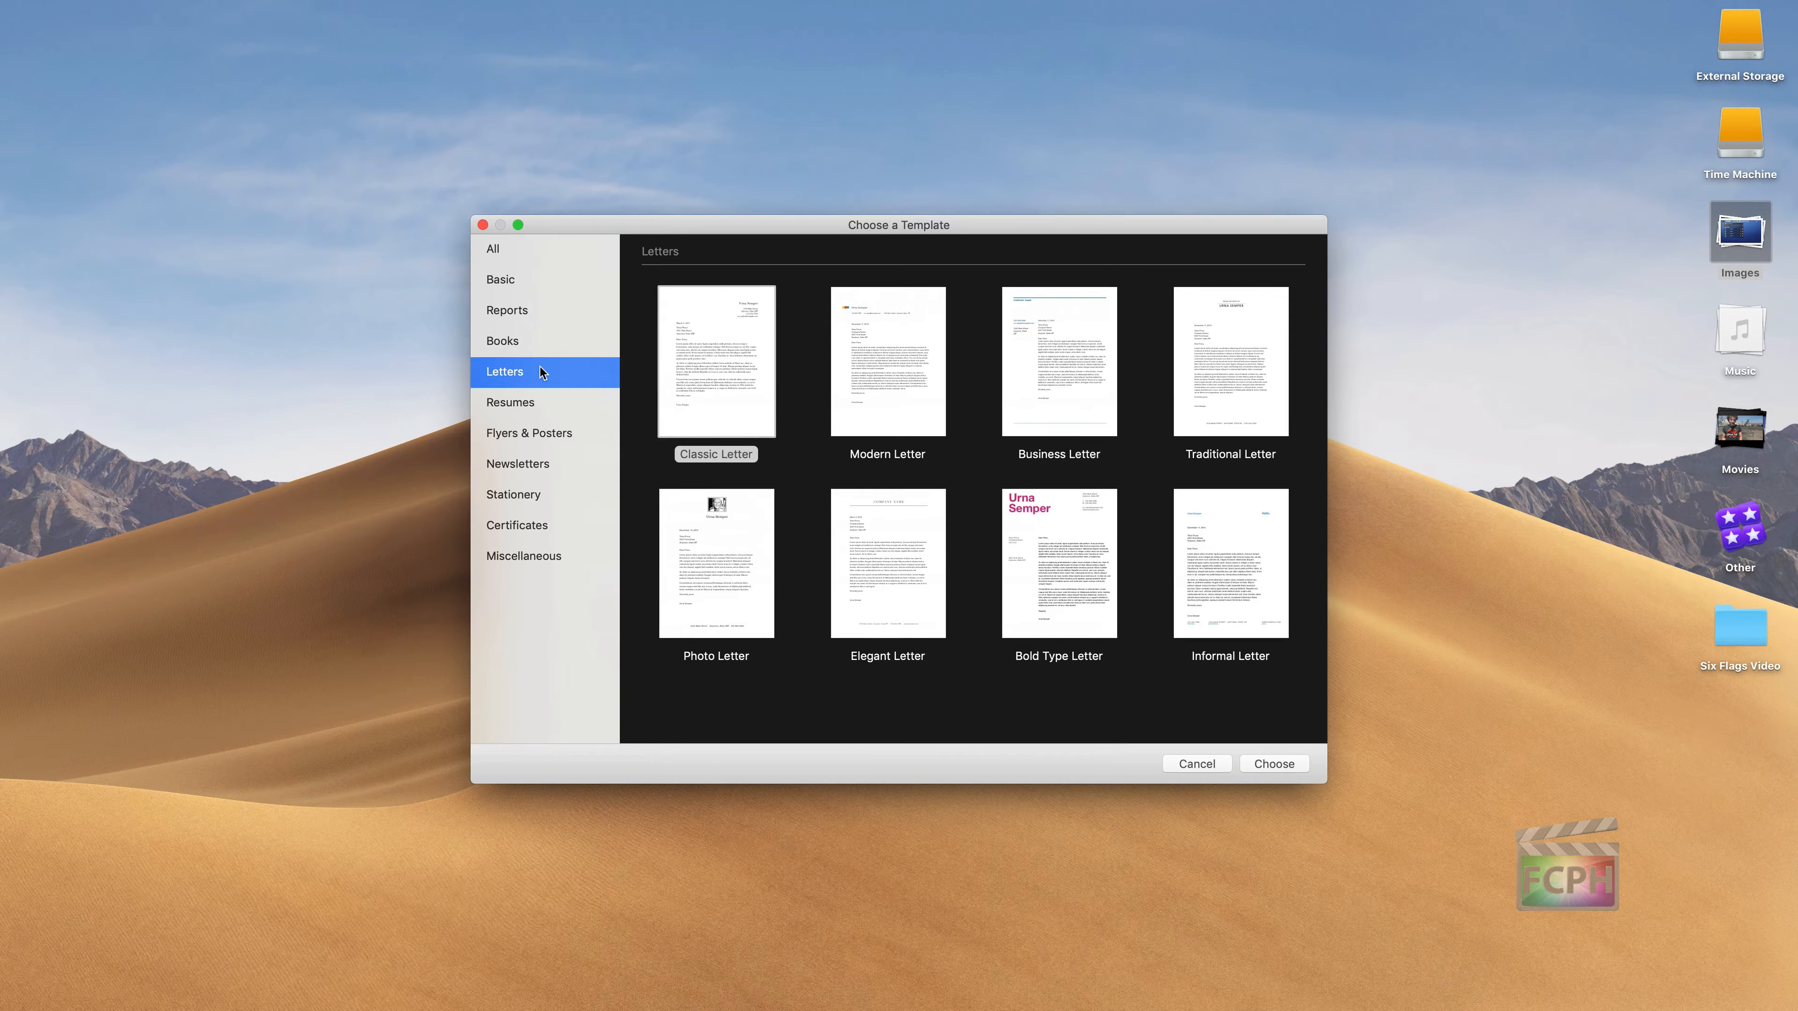
pyautogui.click(539, 434)
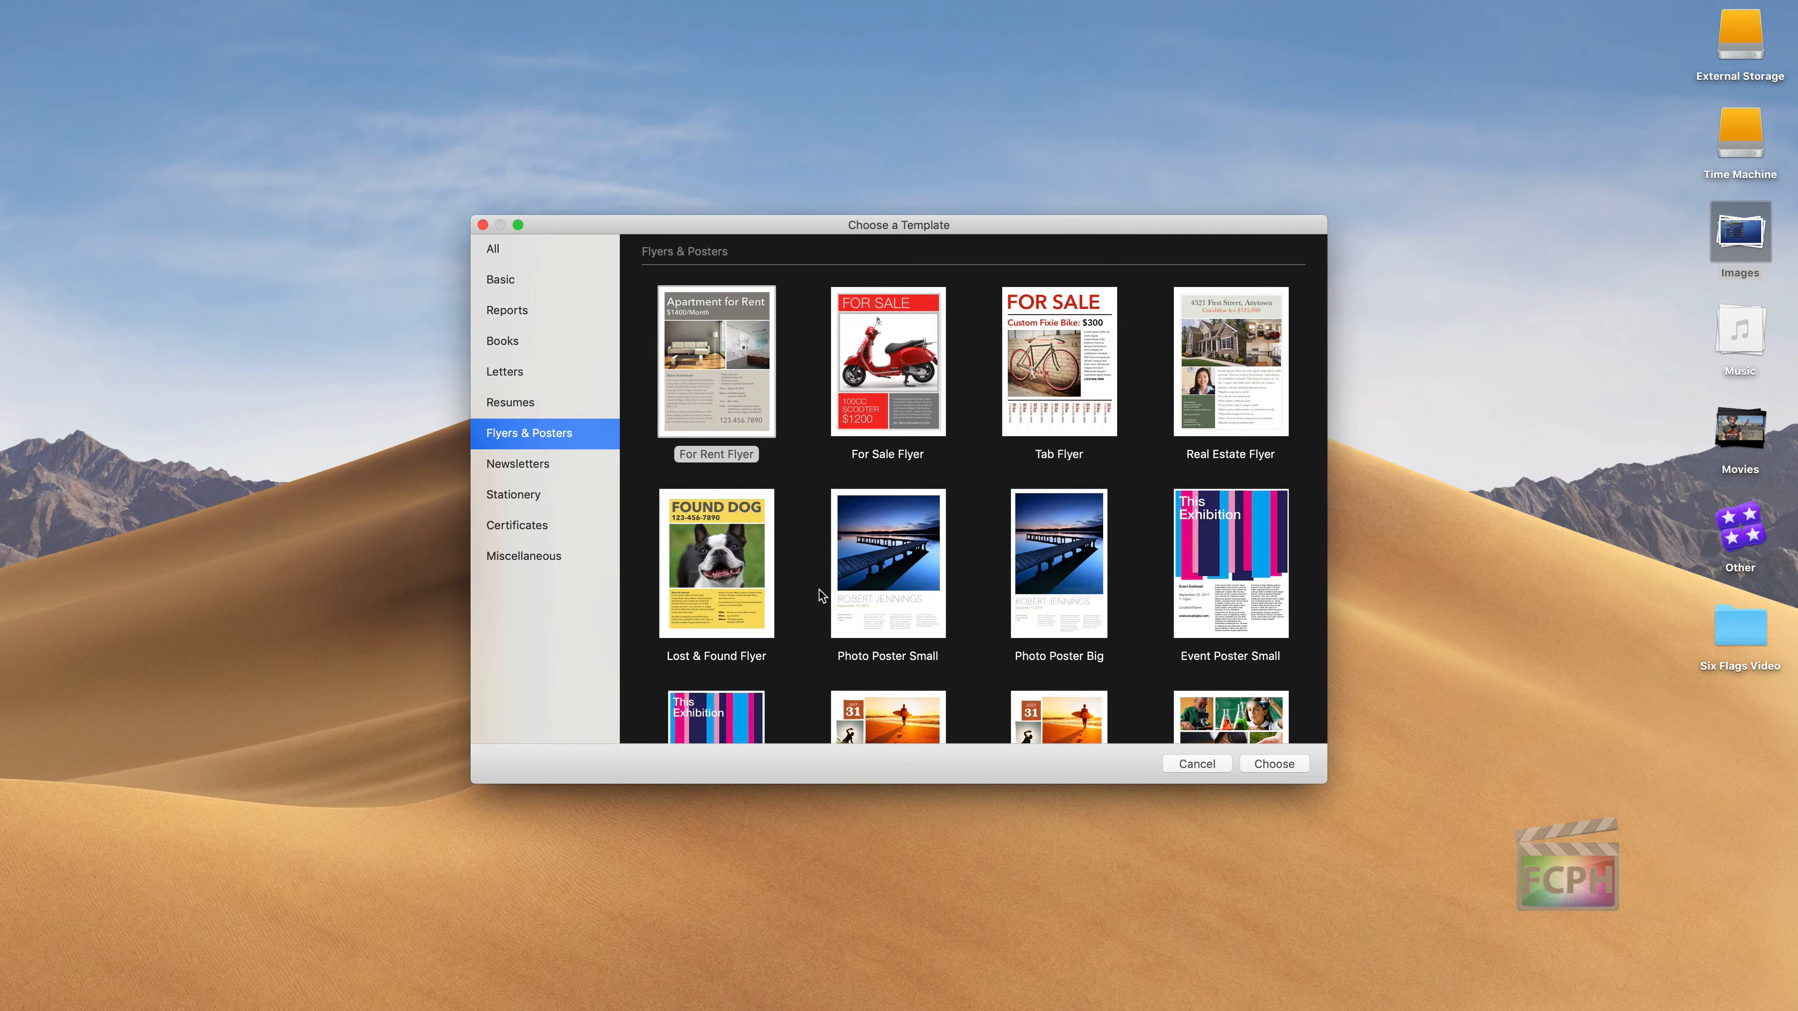
pyautogui.click(575, 468)
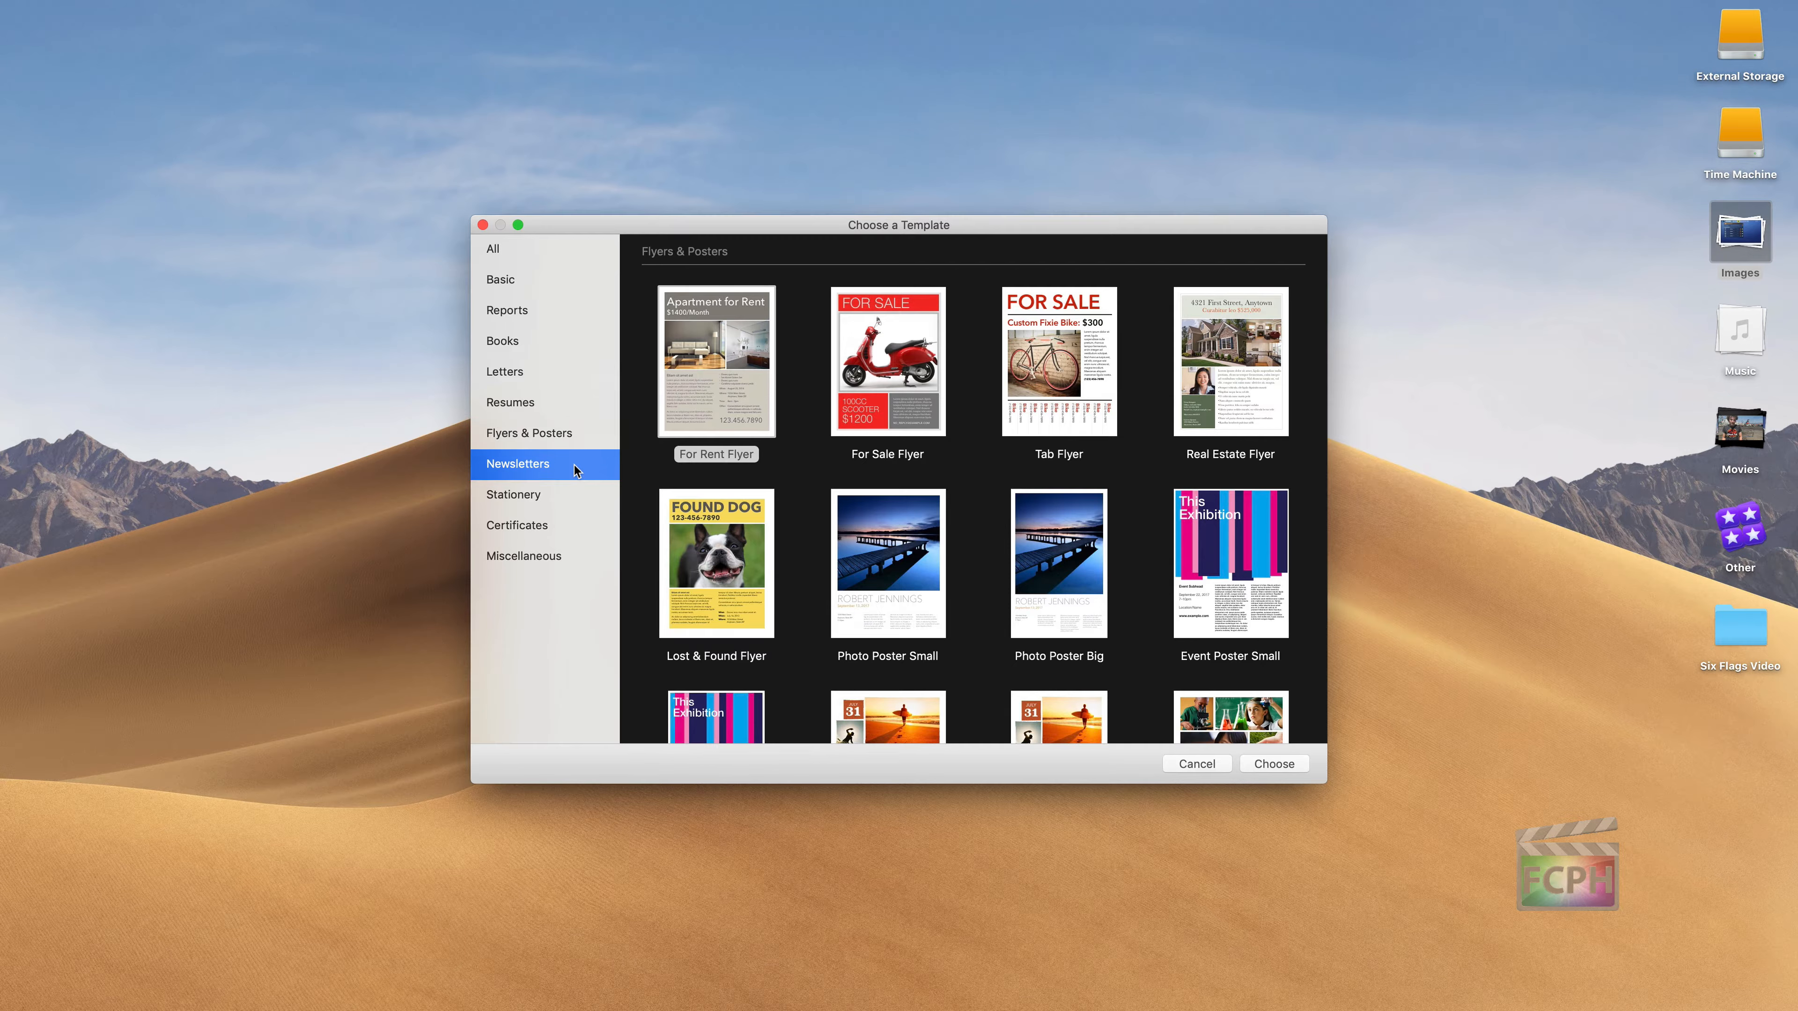
pyautogui.click(556, 495)
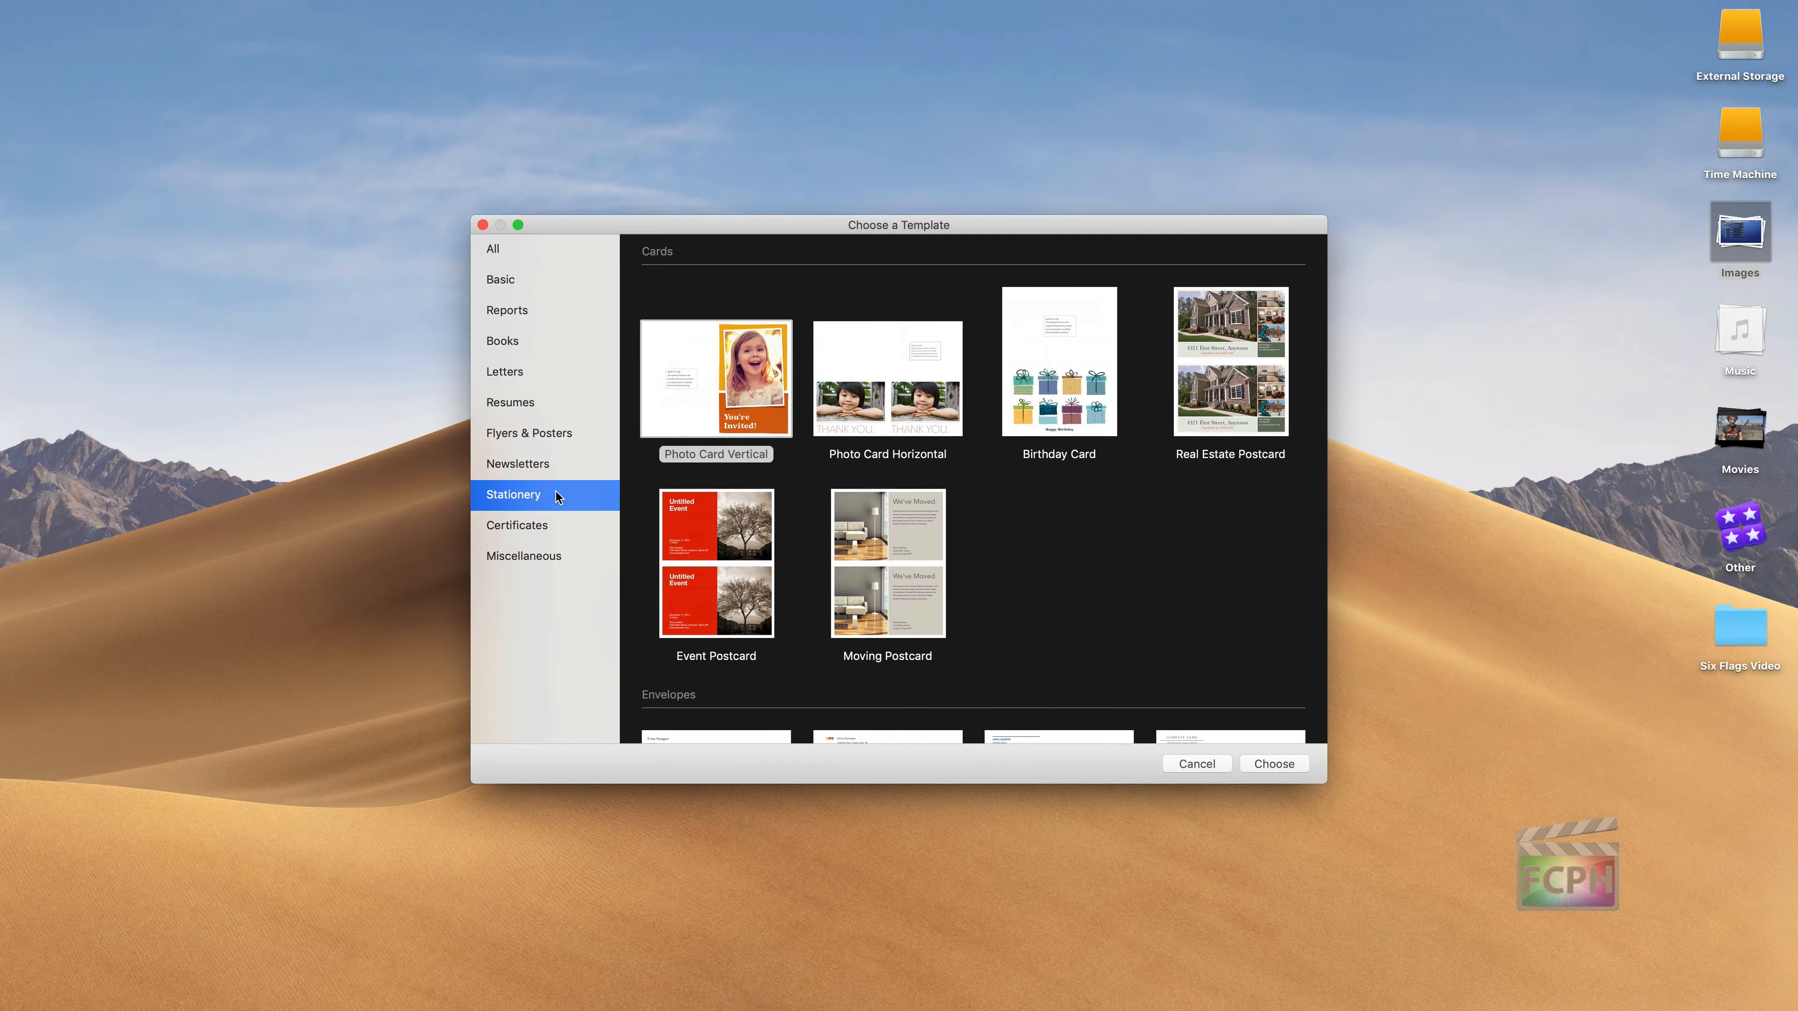
pyautogui.click(549, 528)
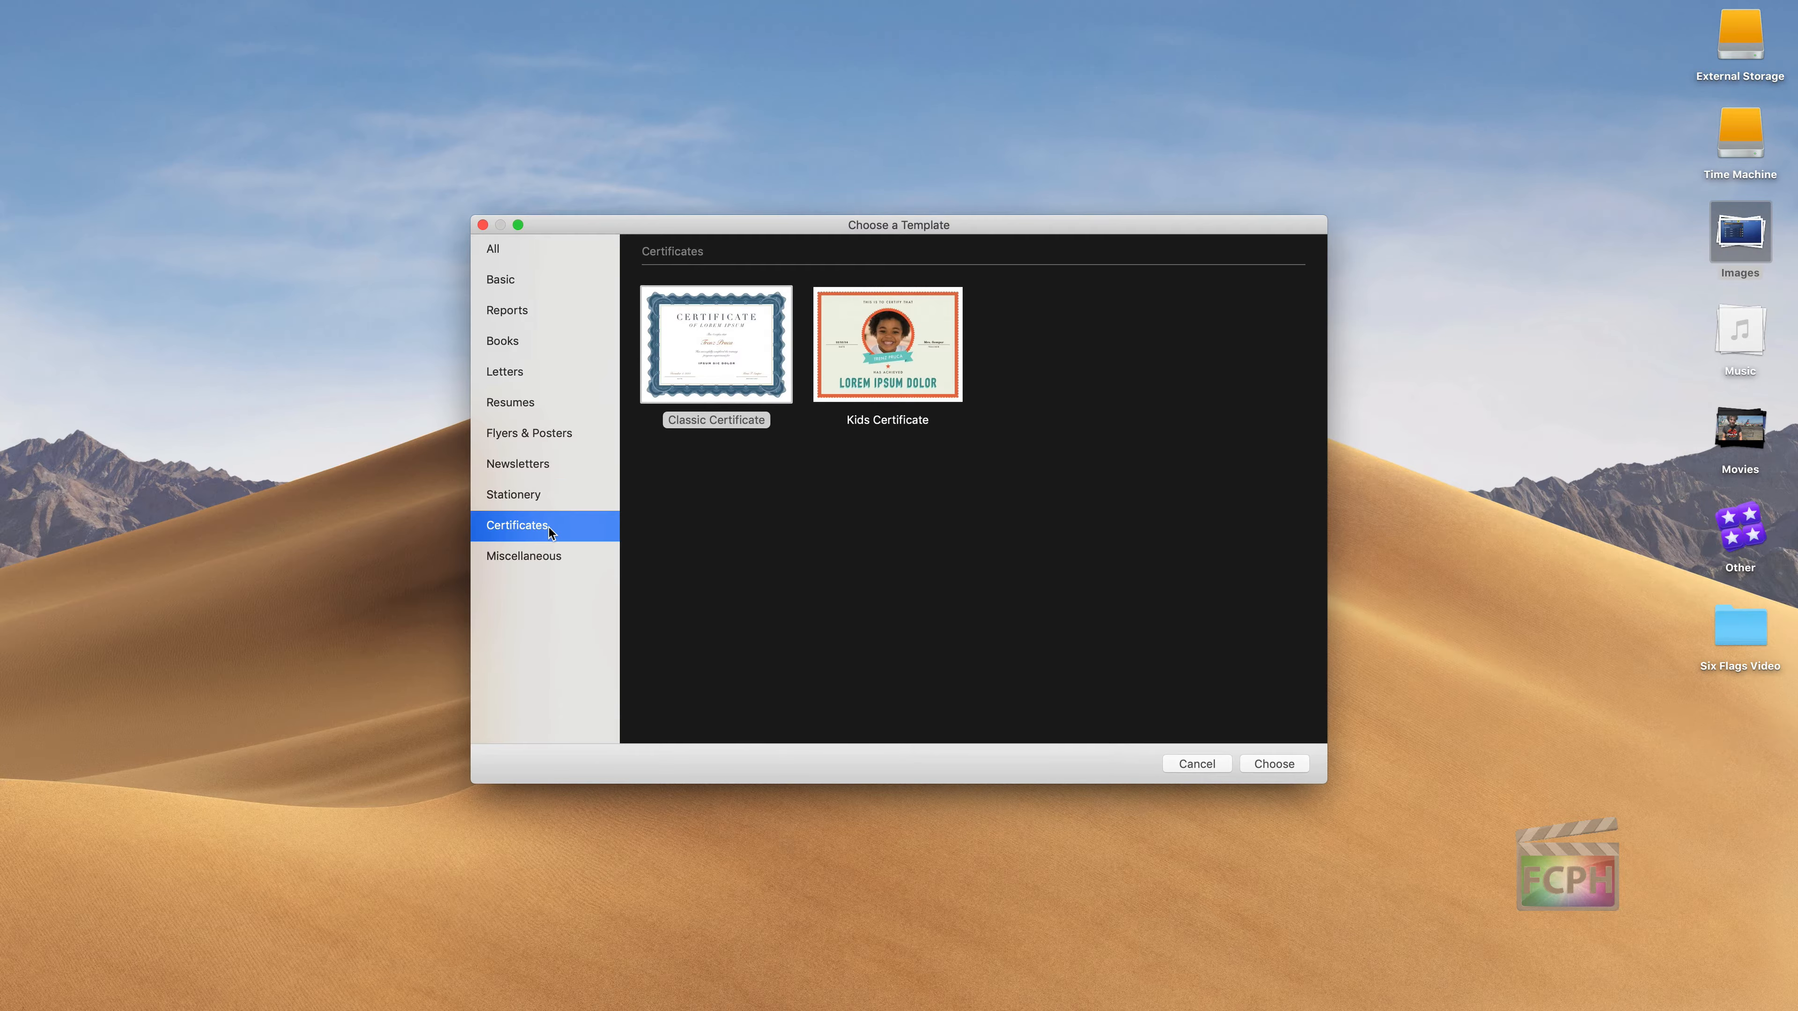
pyautogui.click(555, 551)
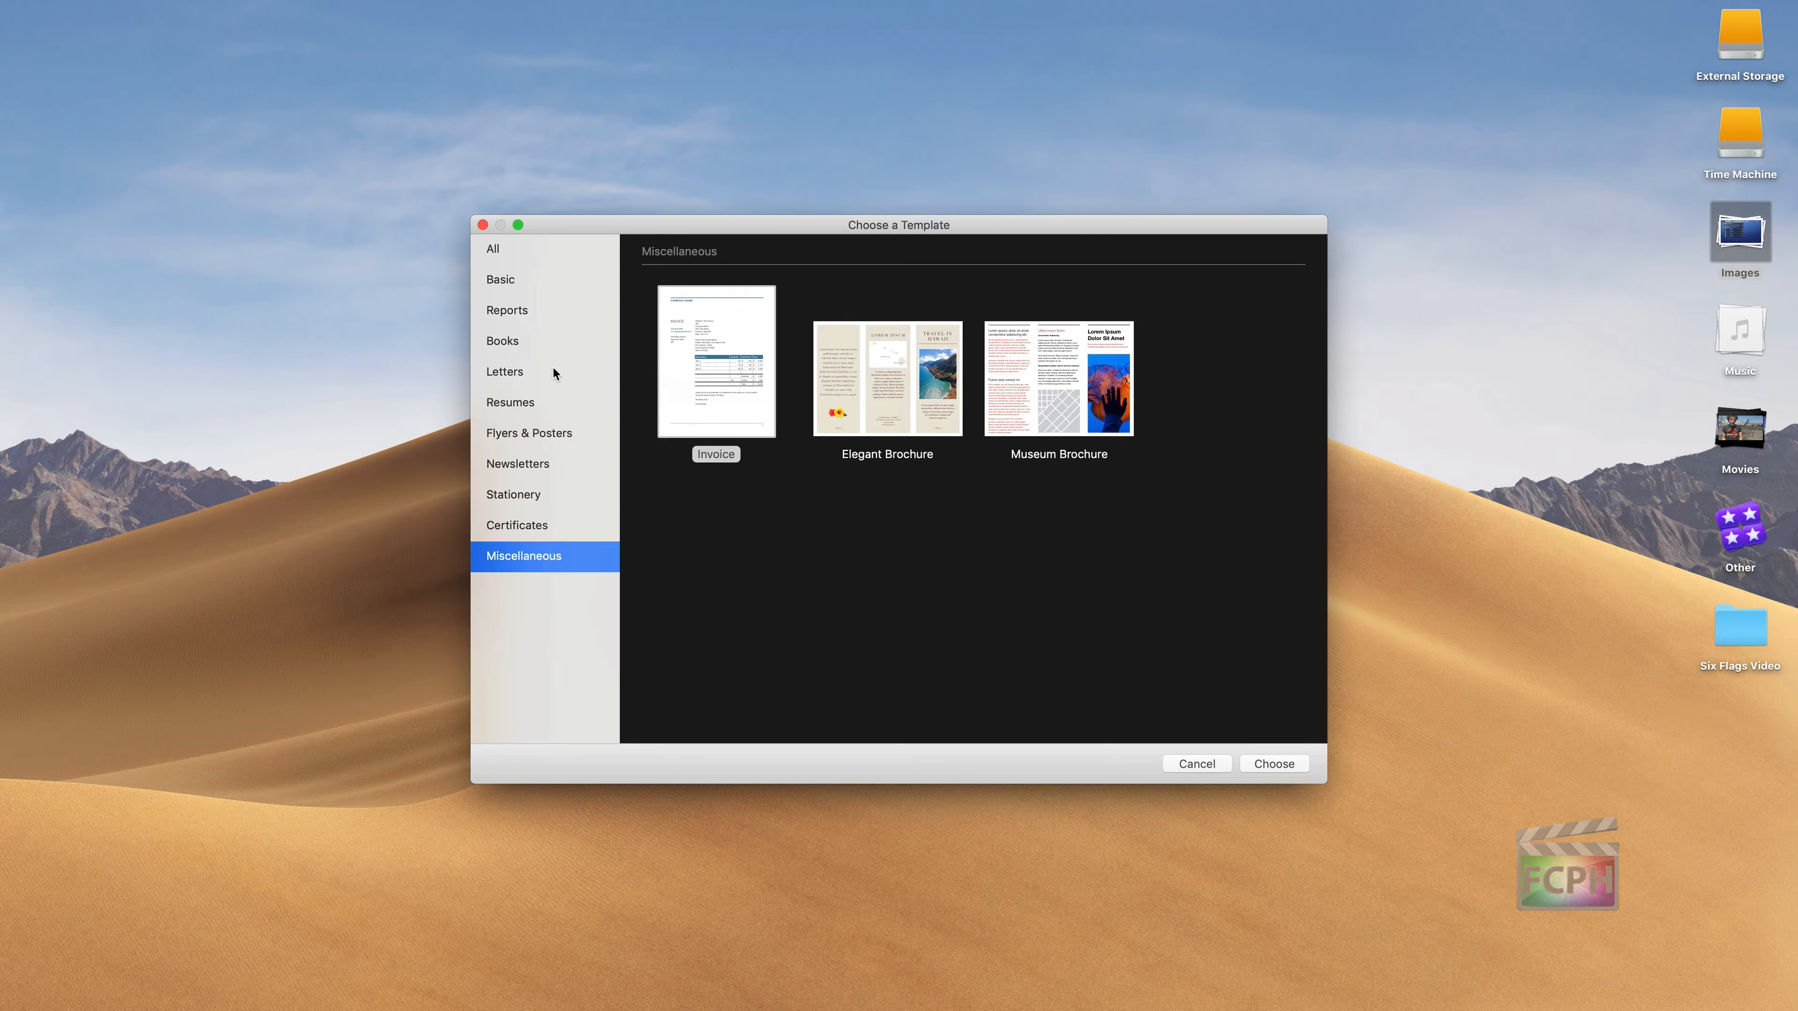
# Create a document from the Visual Report template in the Reports category.
pyautogui.click(539, 313)
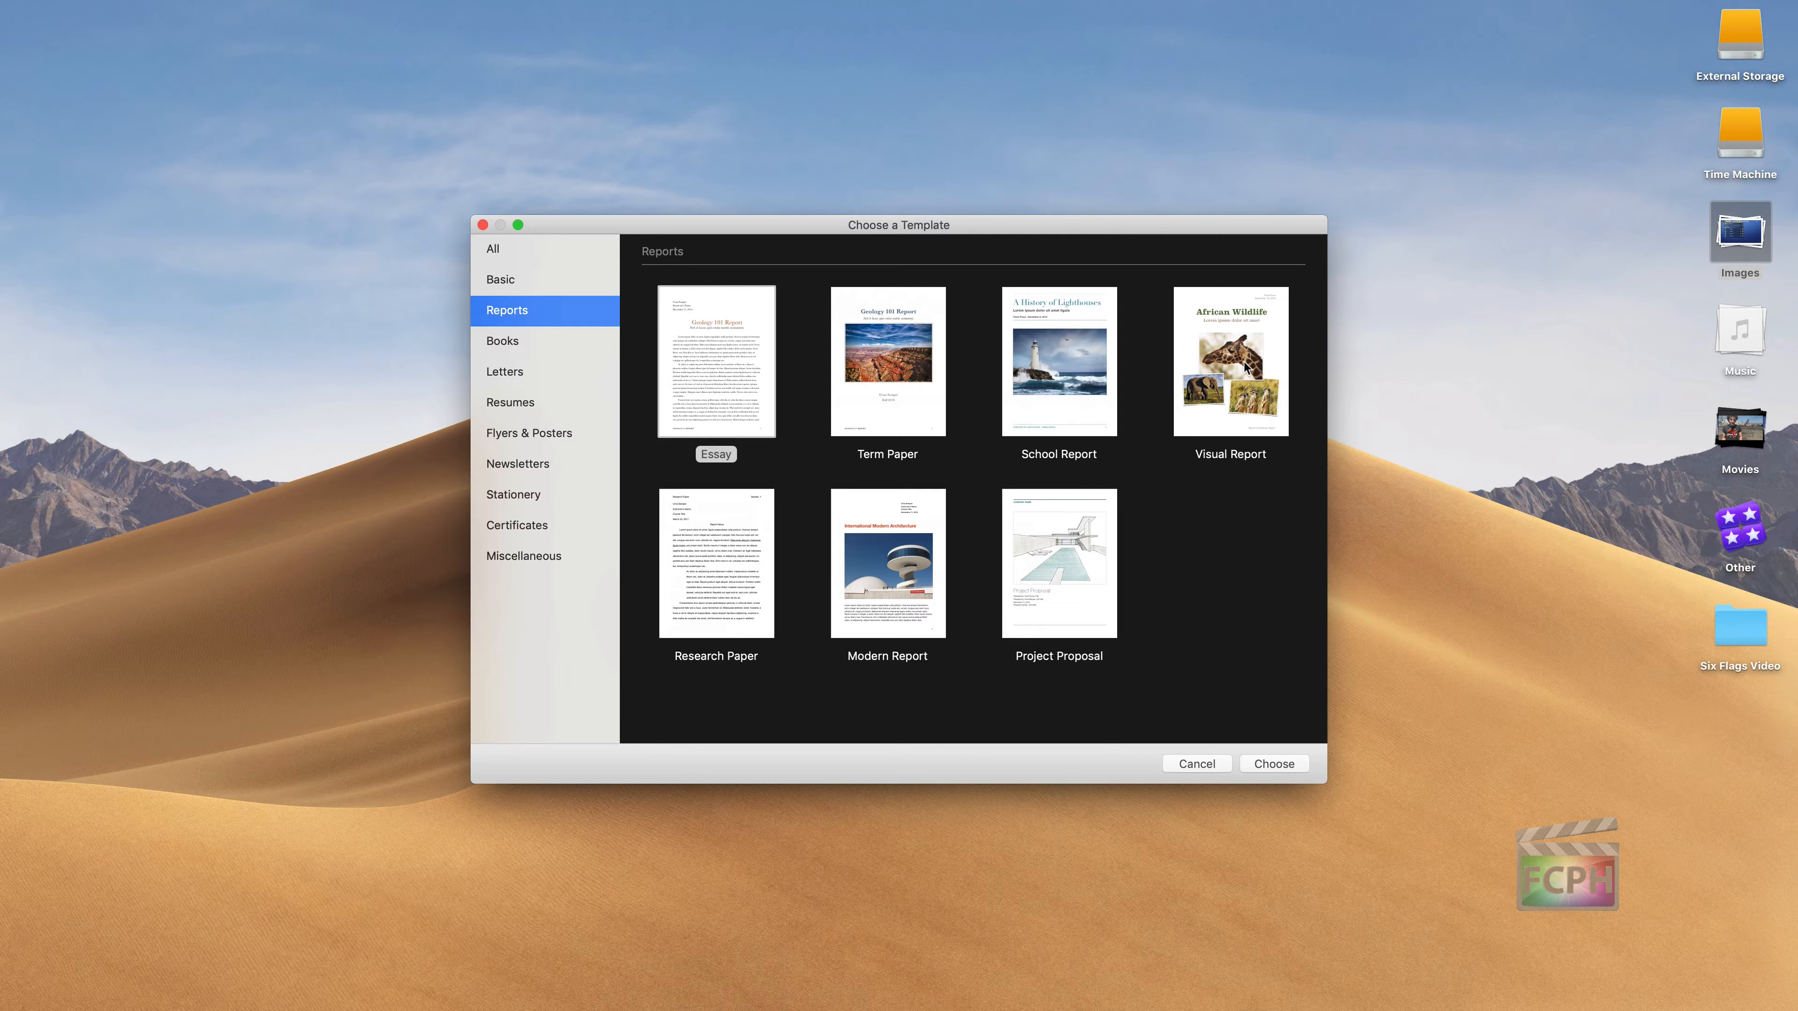
pyautogui.click(1239, 345)
pyautogui.doubleClick(1239, 346)
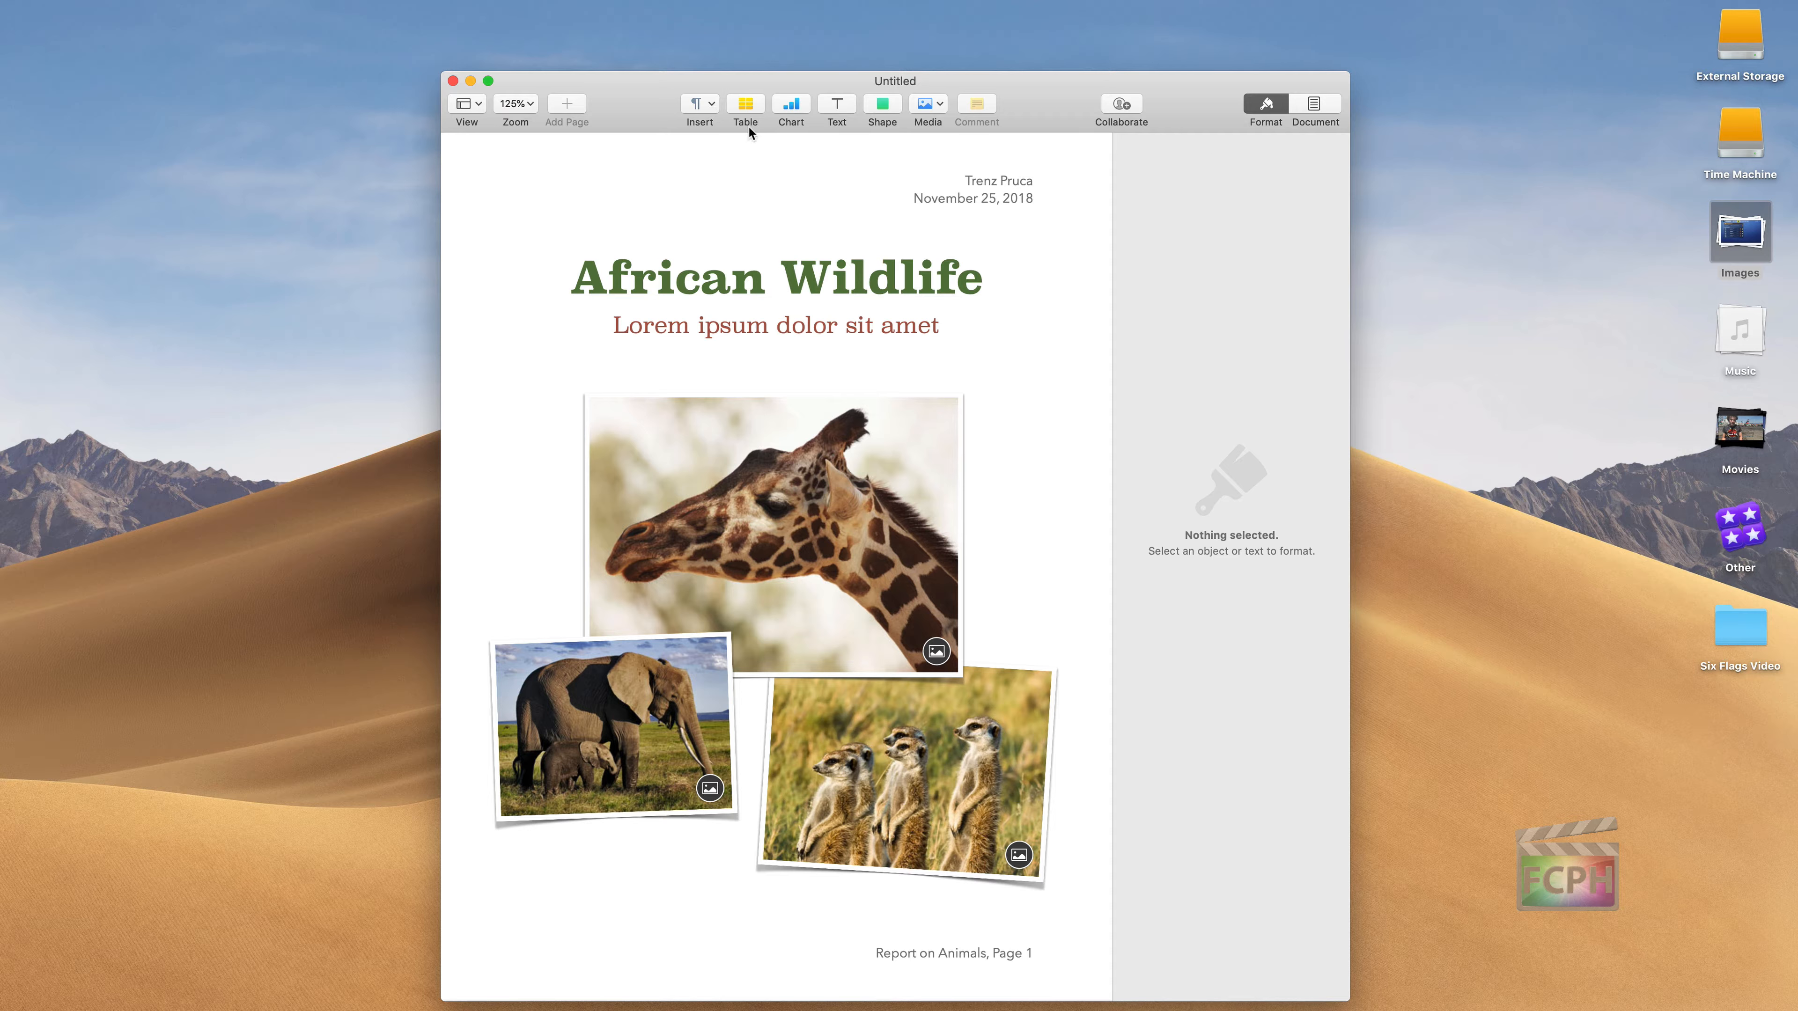
# Customize the toolbar by adding the Link item directly after Comment.
pyautogui.rightClick(647, 111)
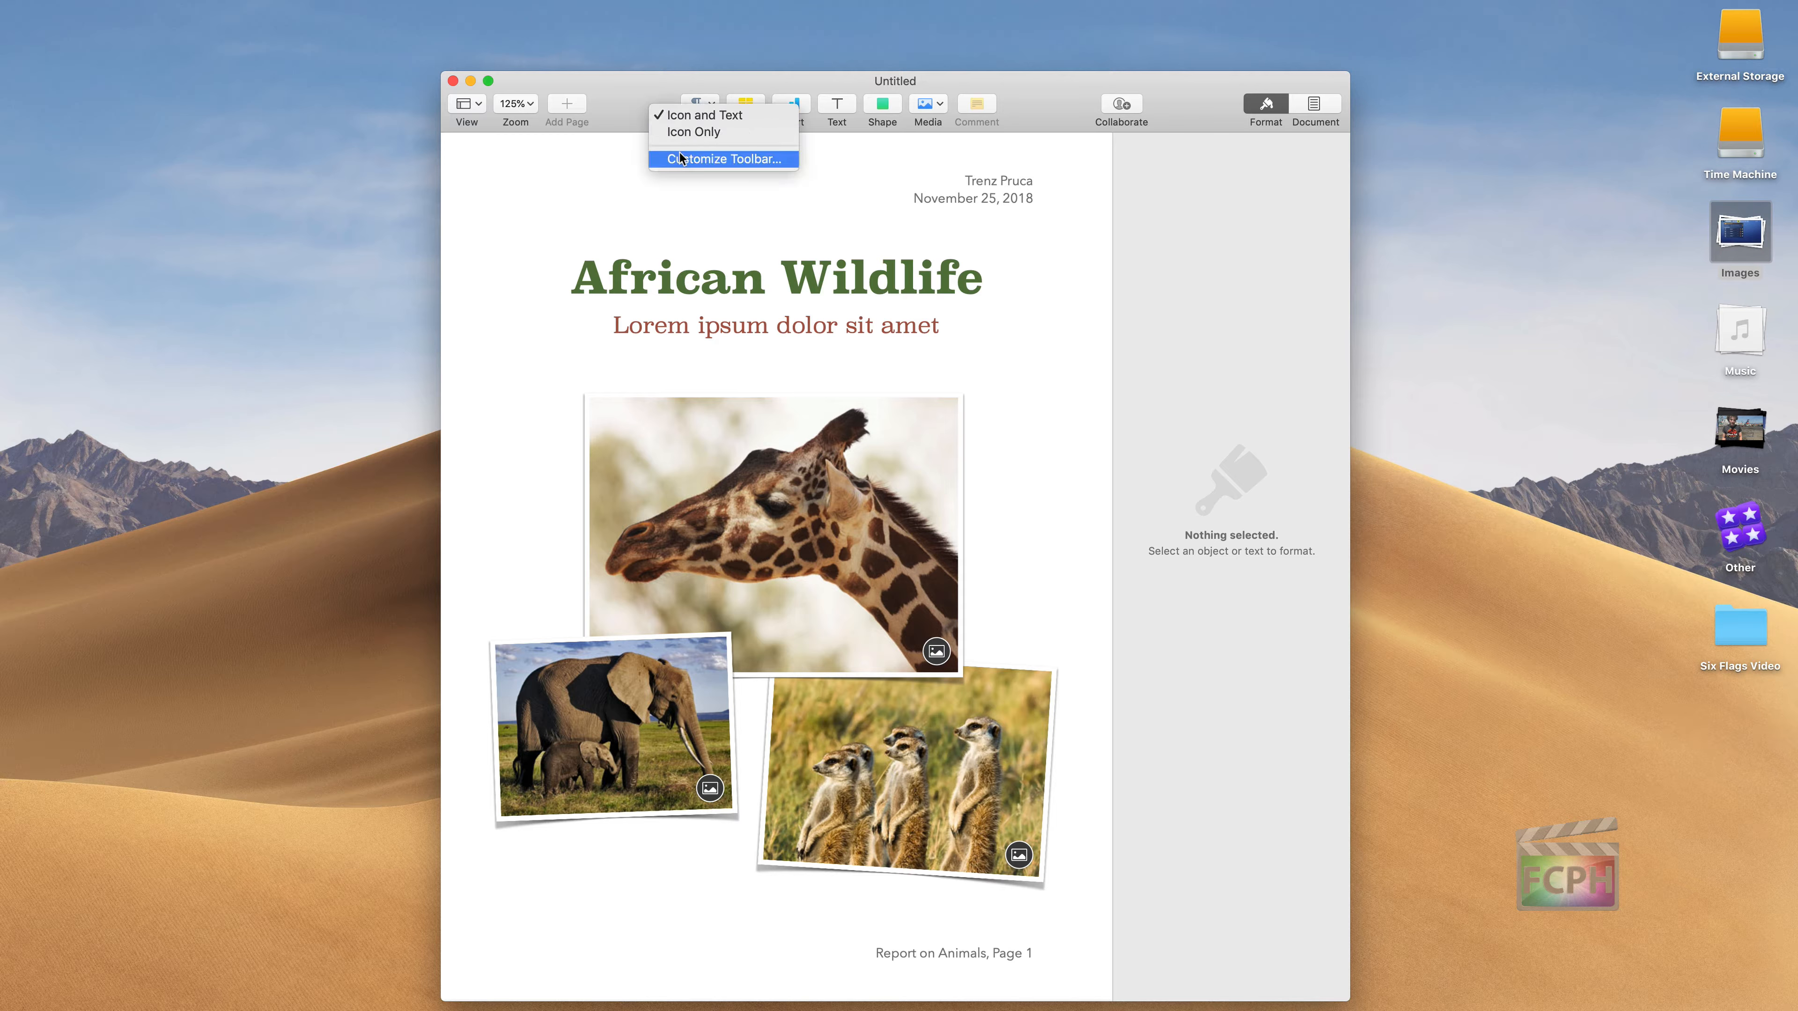
pyautogui.click(704, 158)
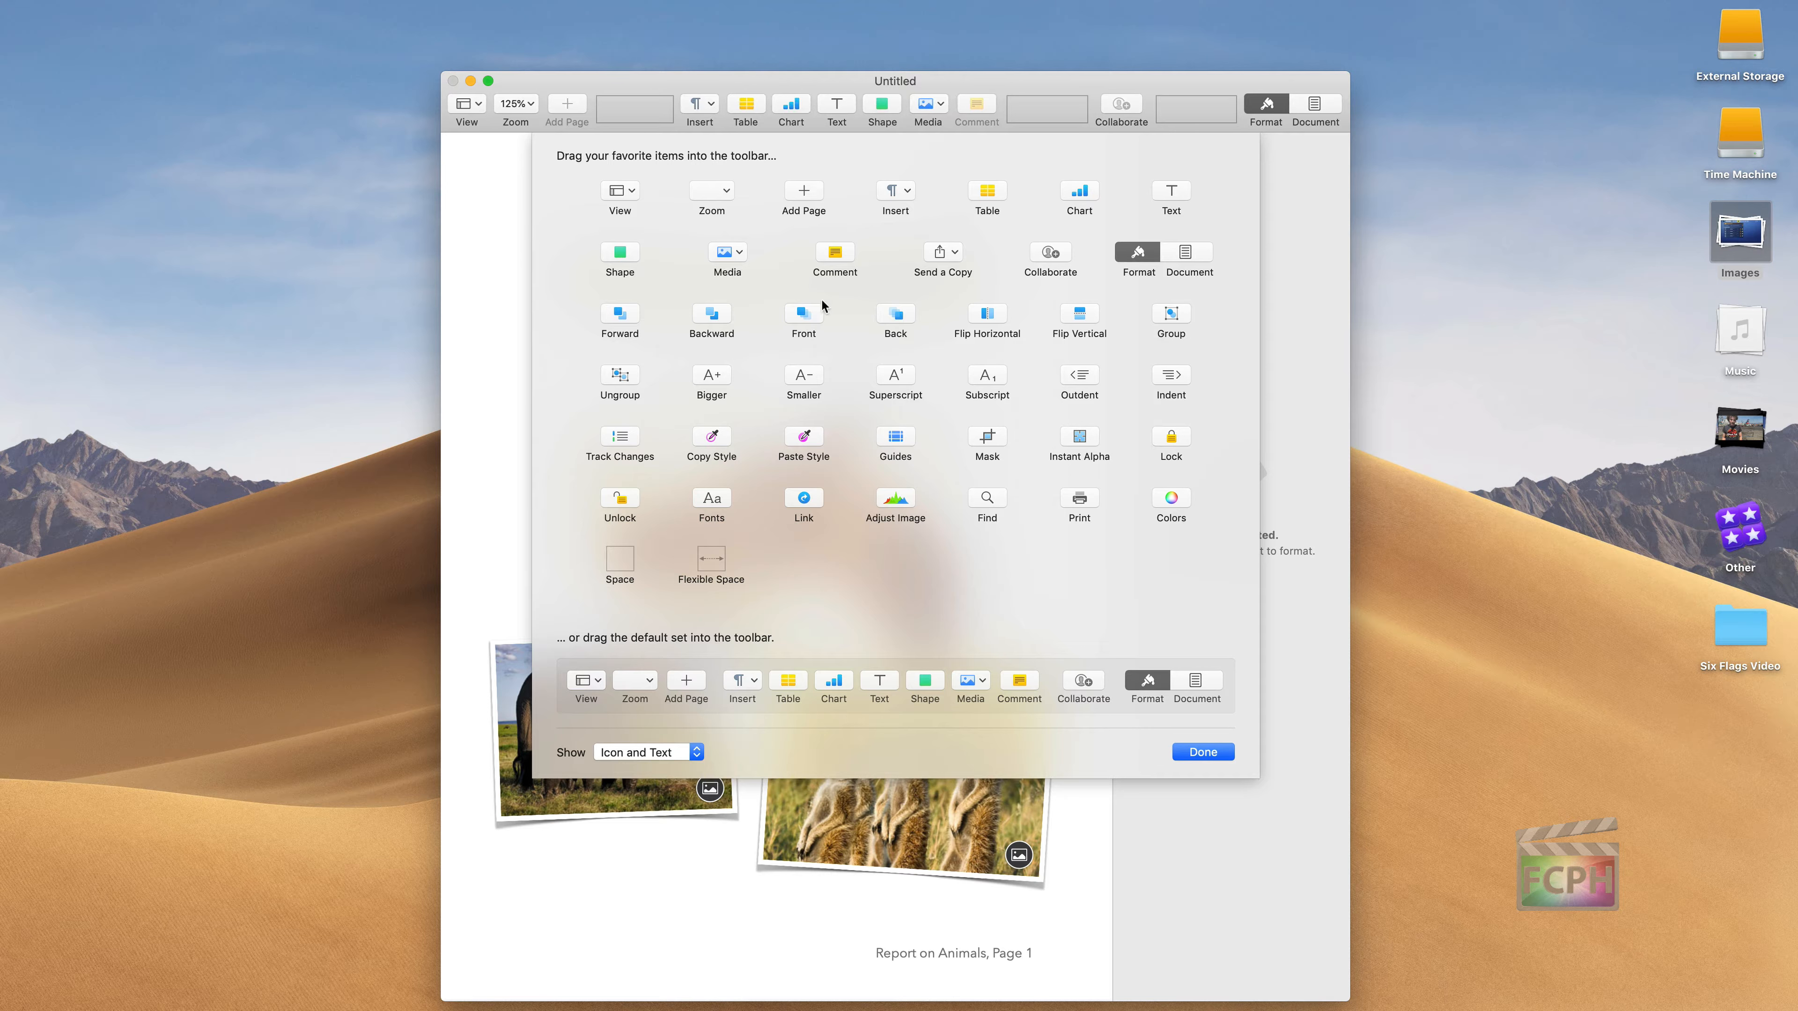
pyautogui.moveTo(803, 499); pyautogui.dragTo(1017, 122)
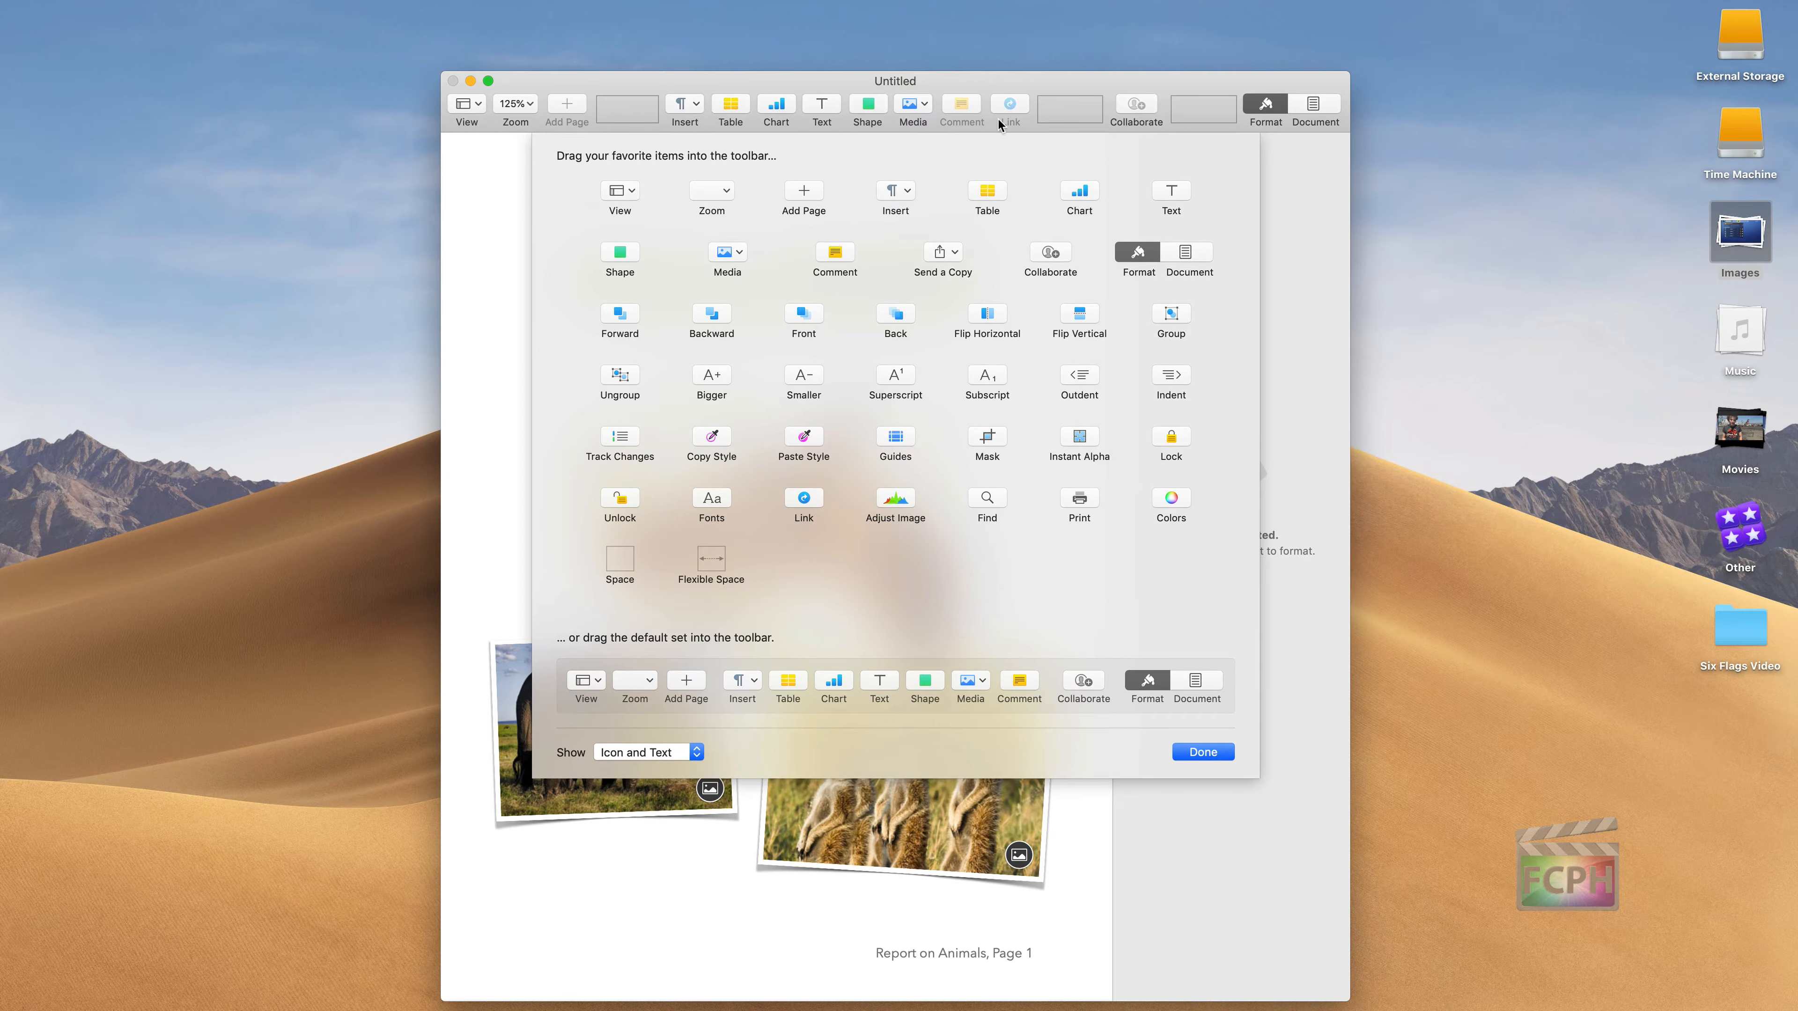
pyautogui.click(1182, 745)
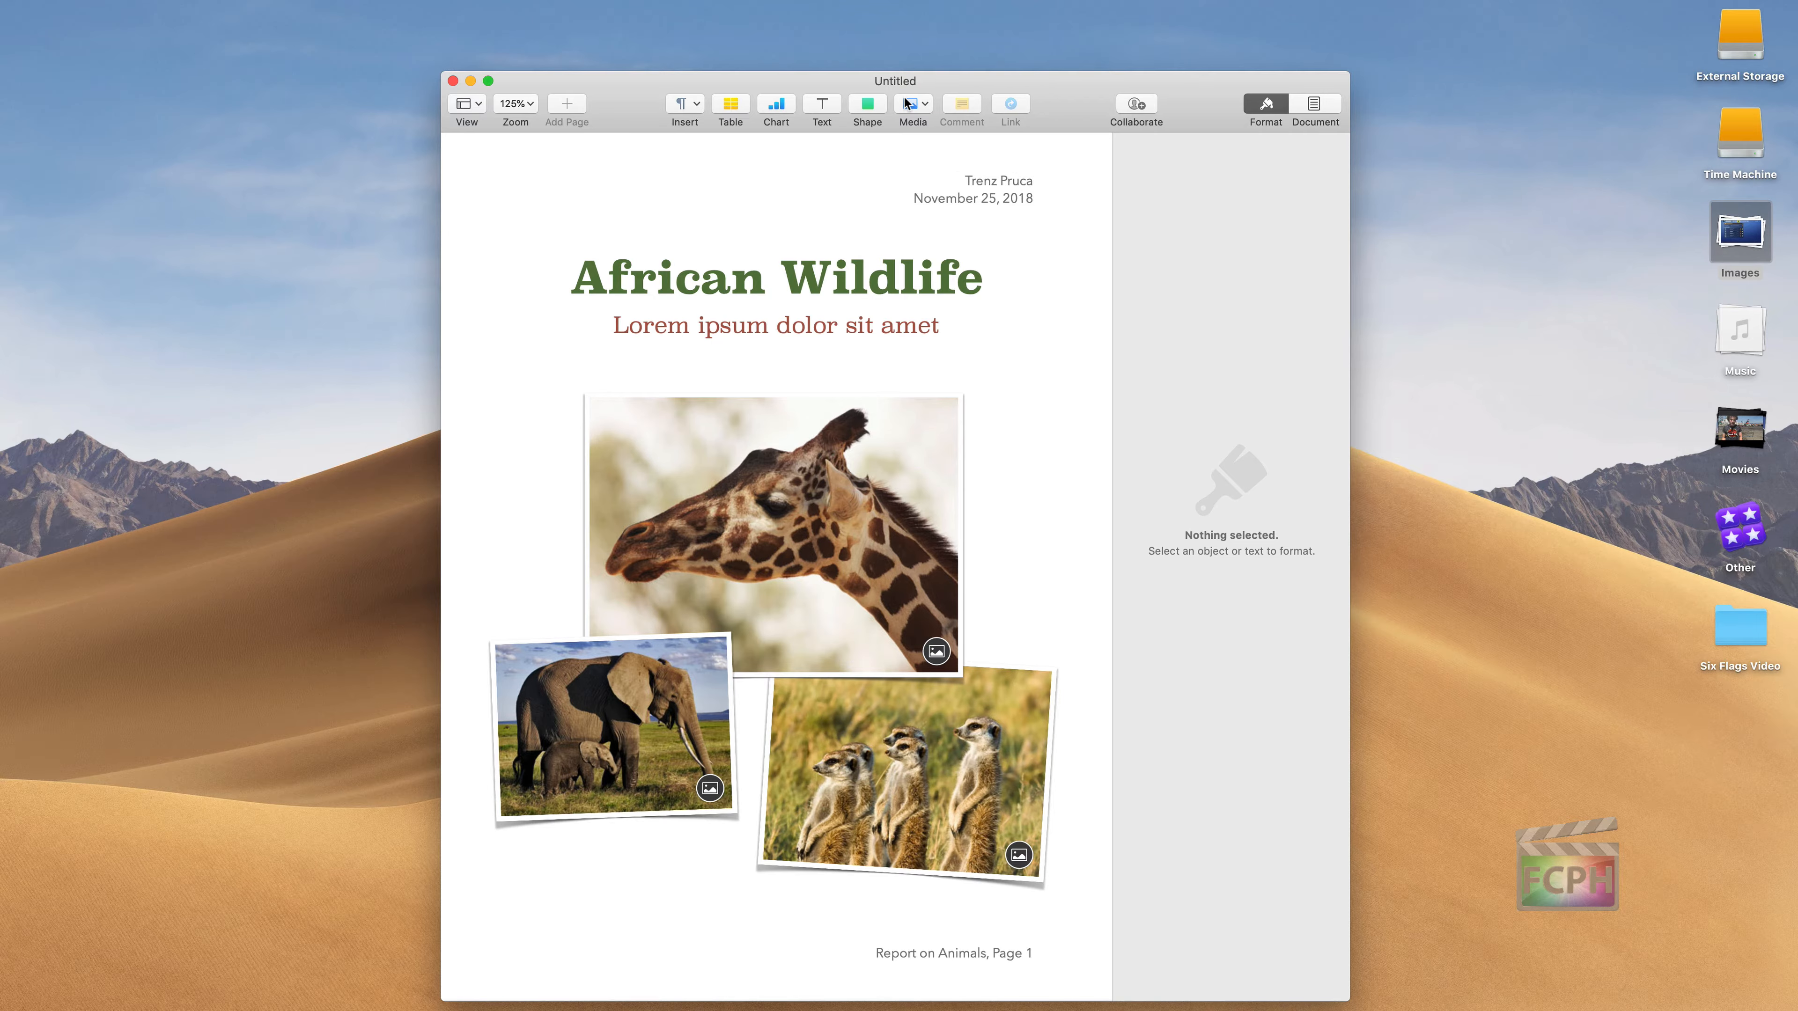
# Show the page thumbnails and go to page 2 of the document.
pyautogui.click(470, 105)
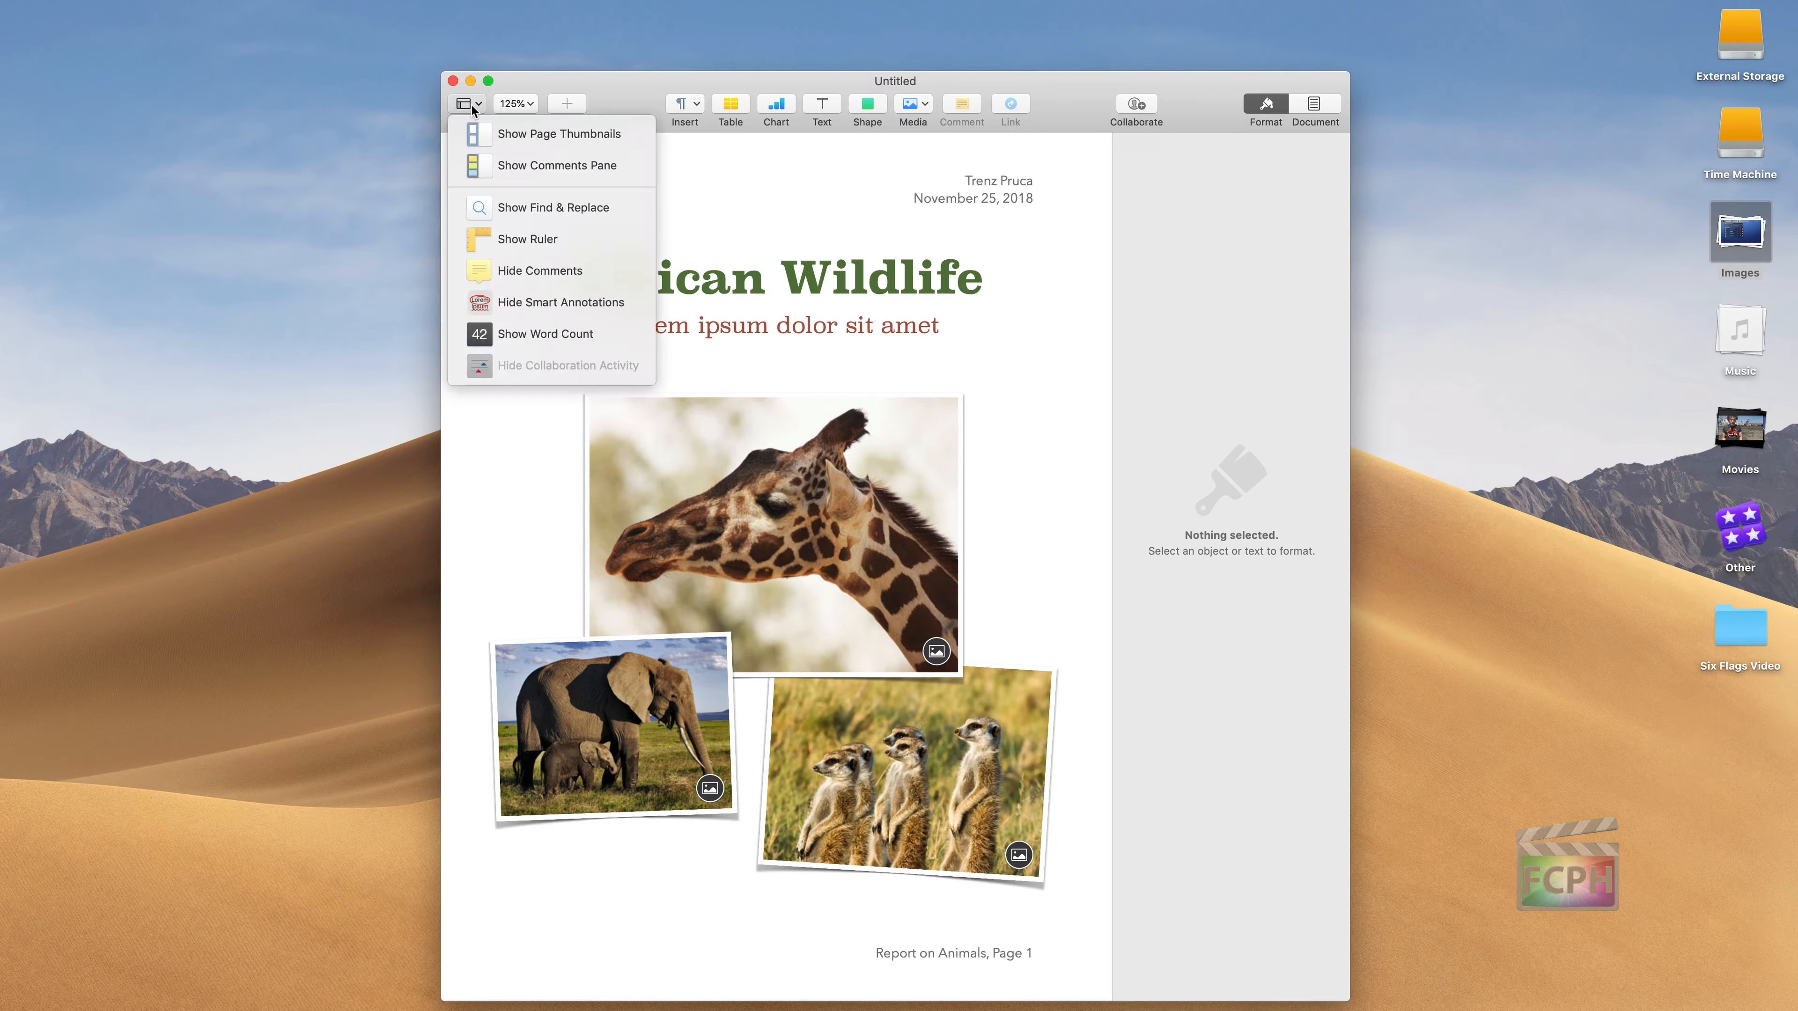
pyautogui.click(479, 132)
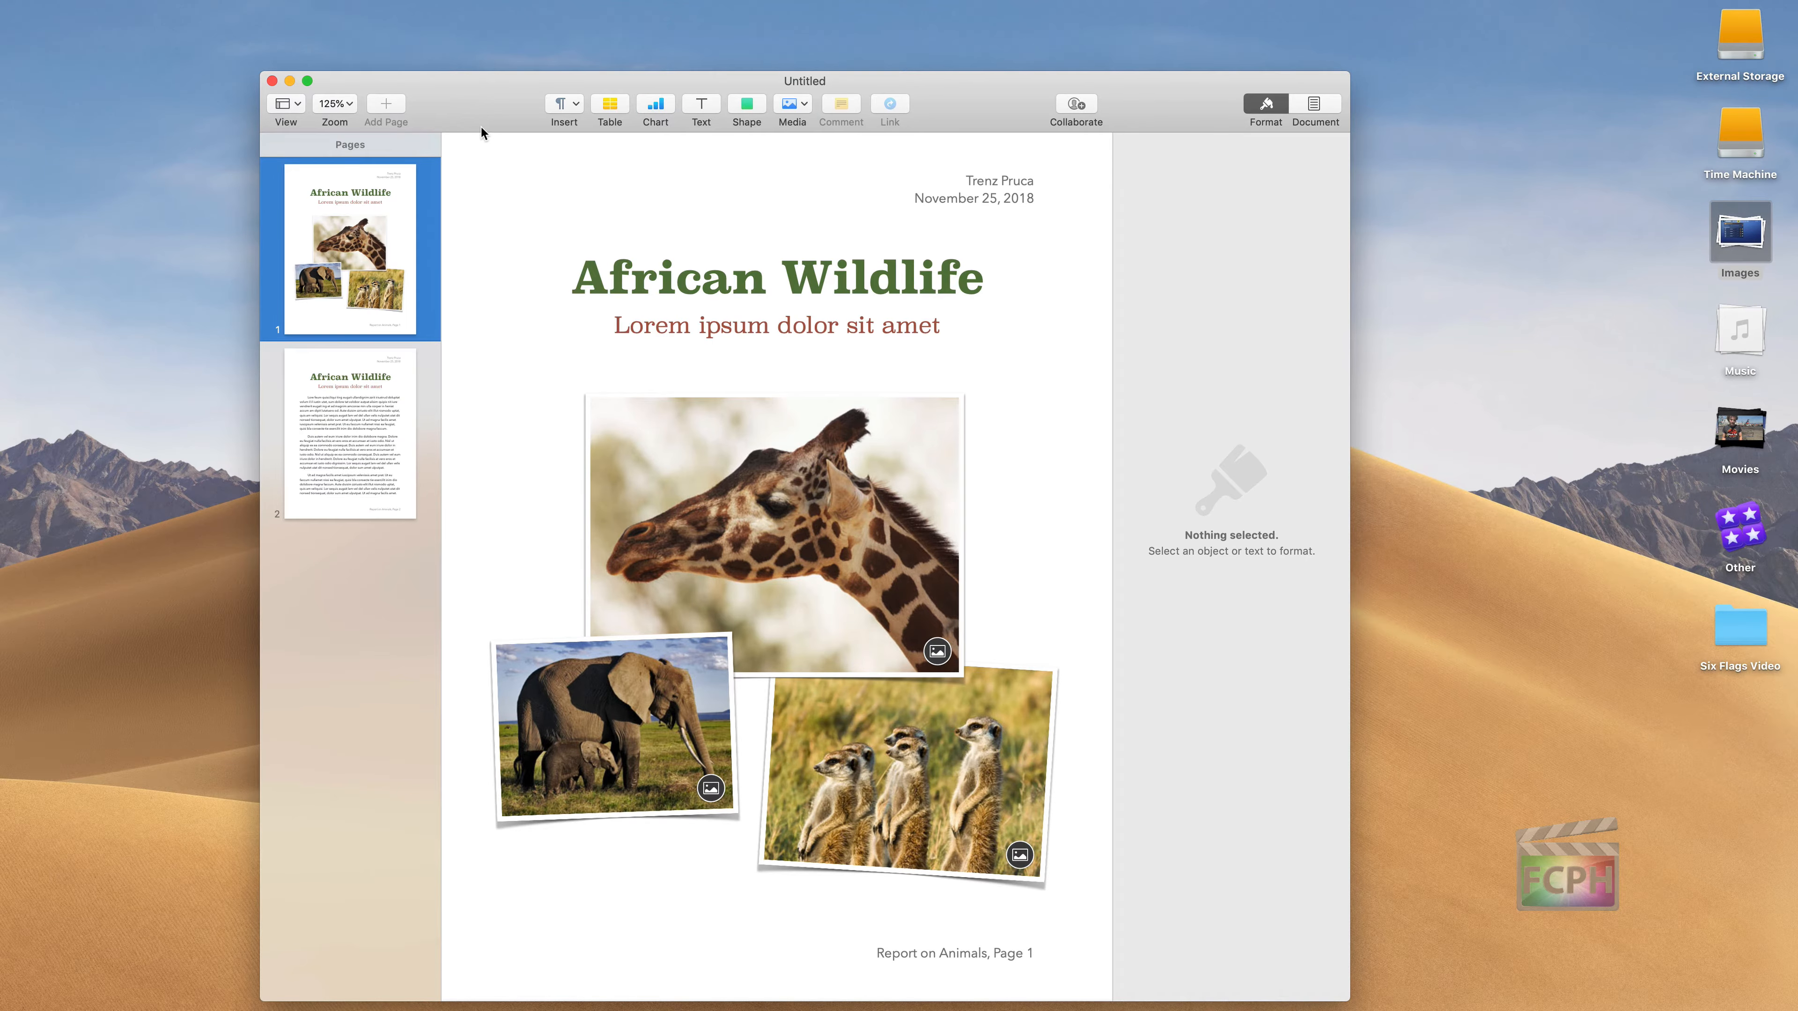
pyautogui.click(347, 422)
pyautogui.moveTo(353, 421)
pyautogui.mouseDown()
pyautogui.moveTo(372, 204)
pyautogui.moveTo(357, 425)
pyautogui.mouseUp()
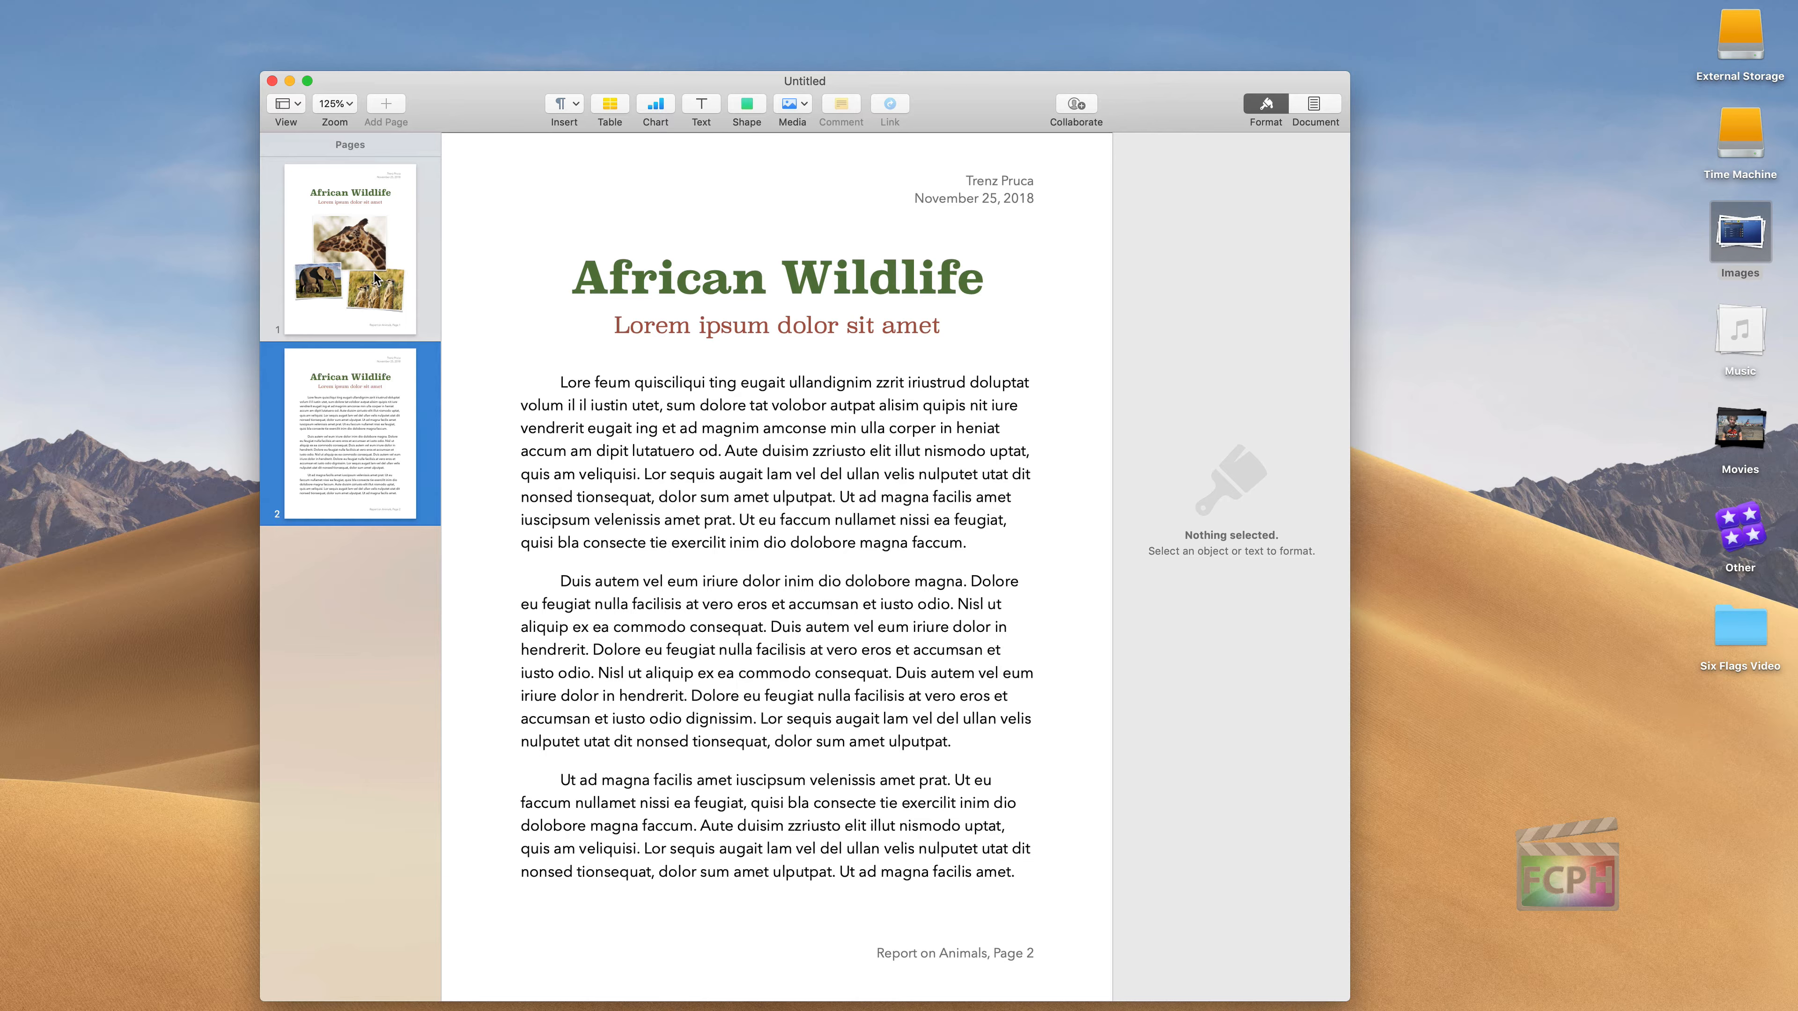
# Examine page 2's body text, header author name and footer page label, and check the page number, page count and date insertion options.
pyautogui.press('super+a')
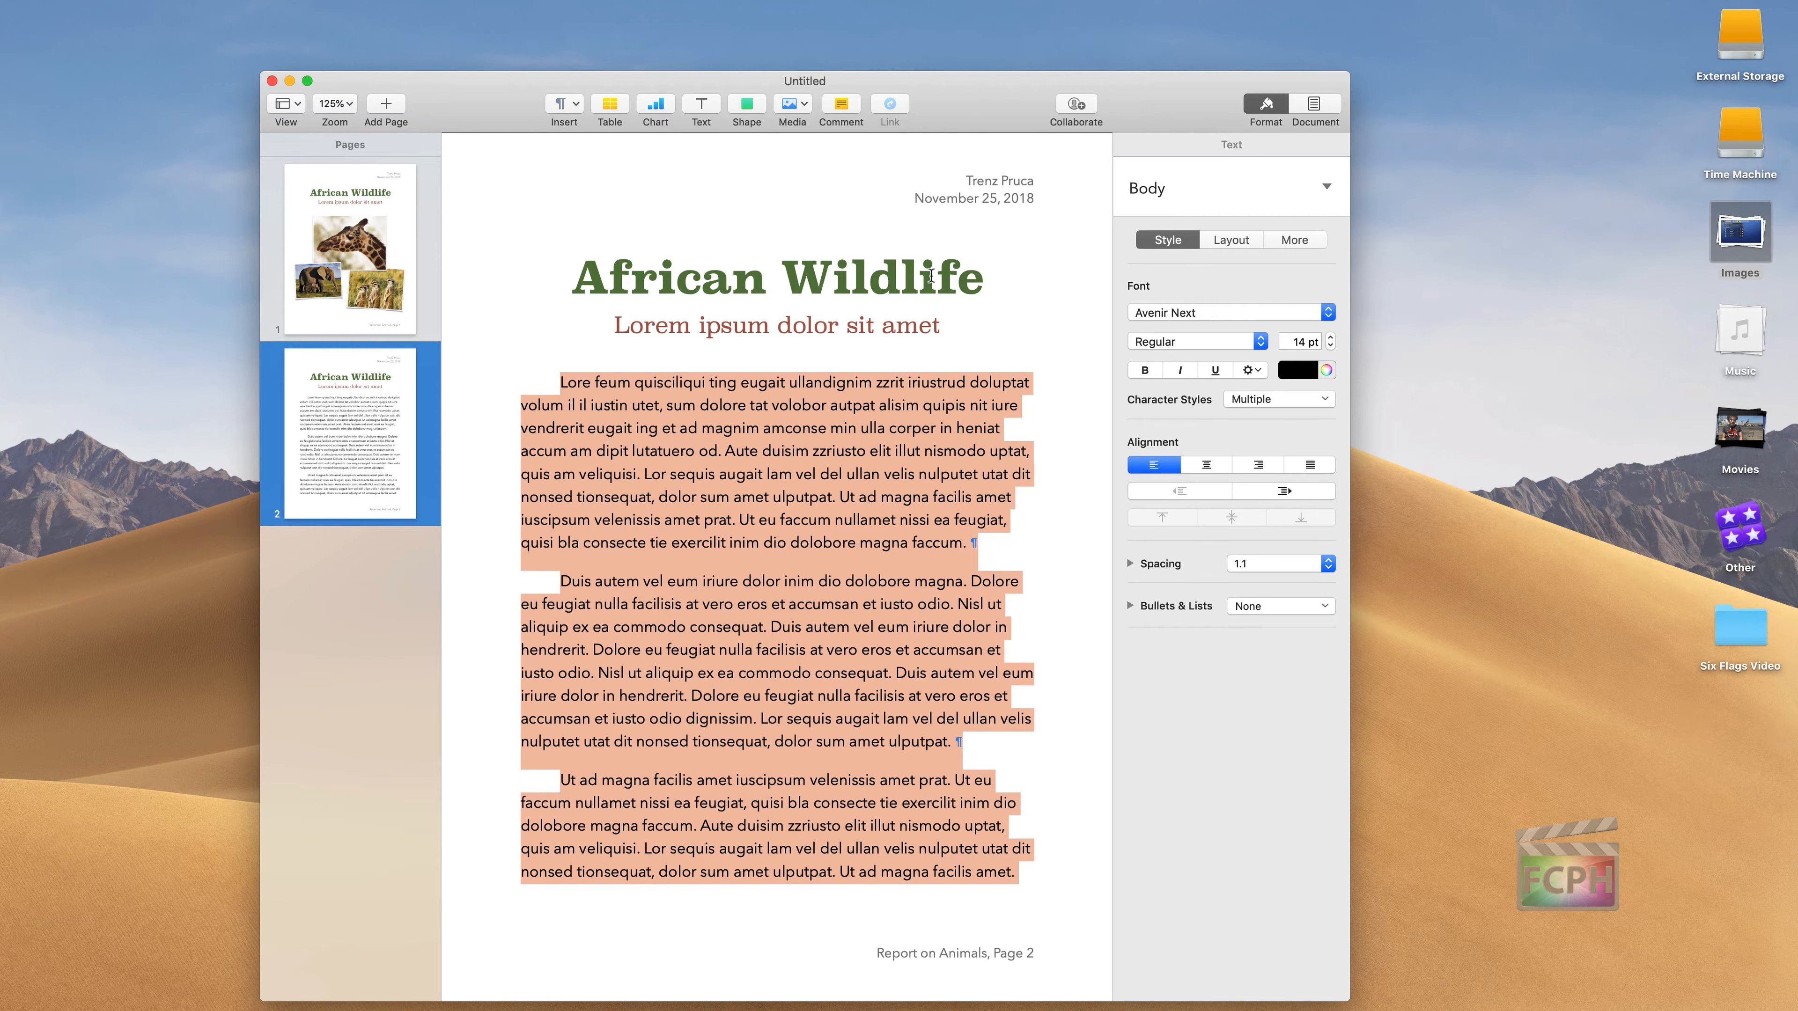
pyautogui.tripleClick(983, 181)
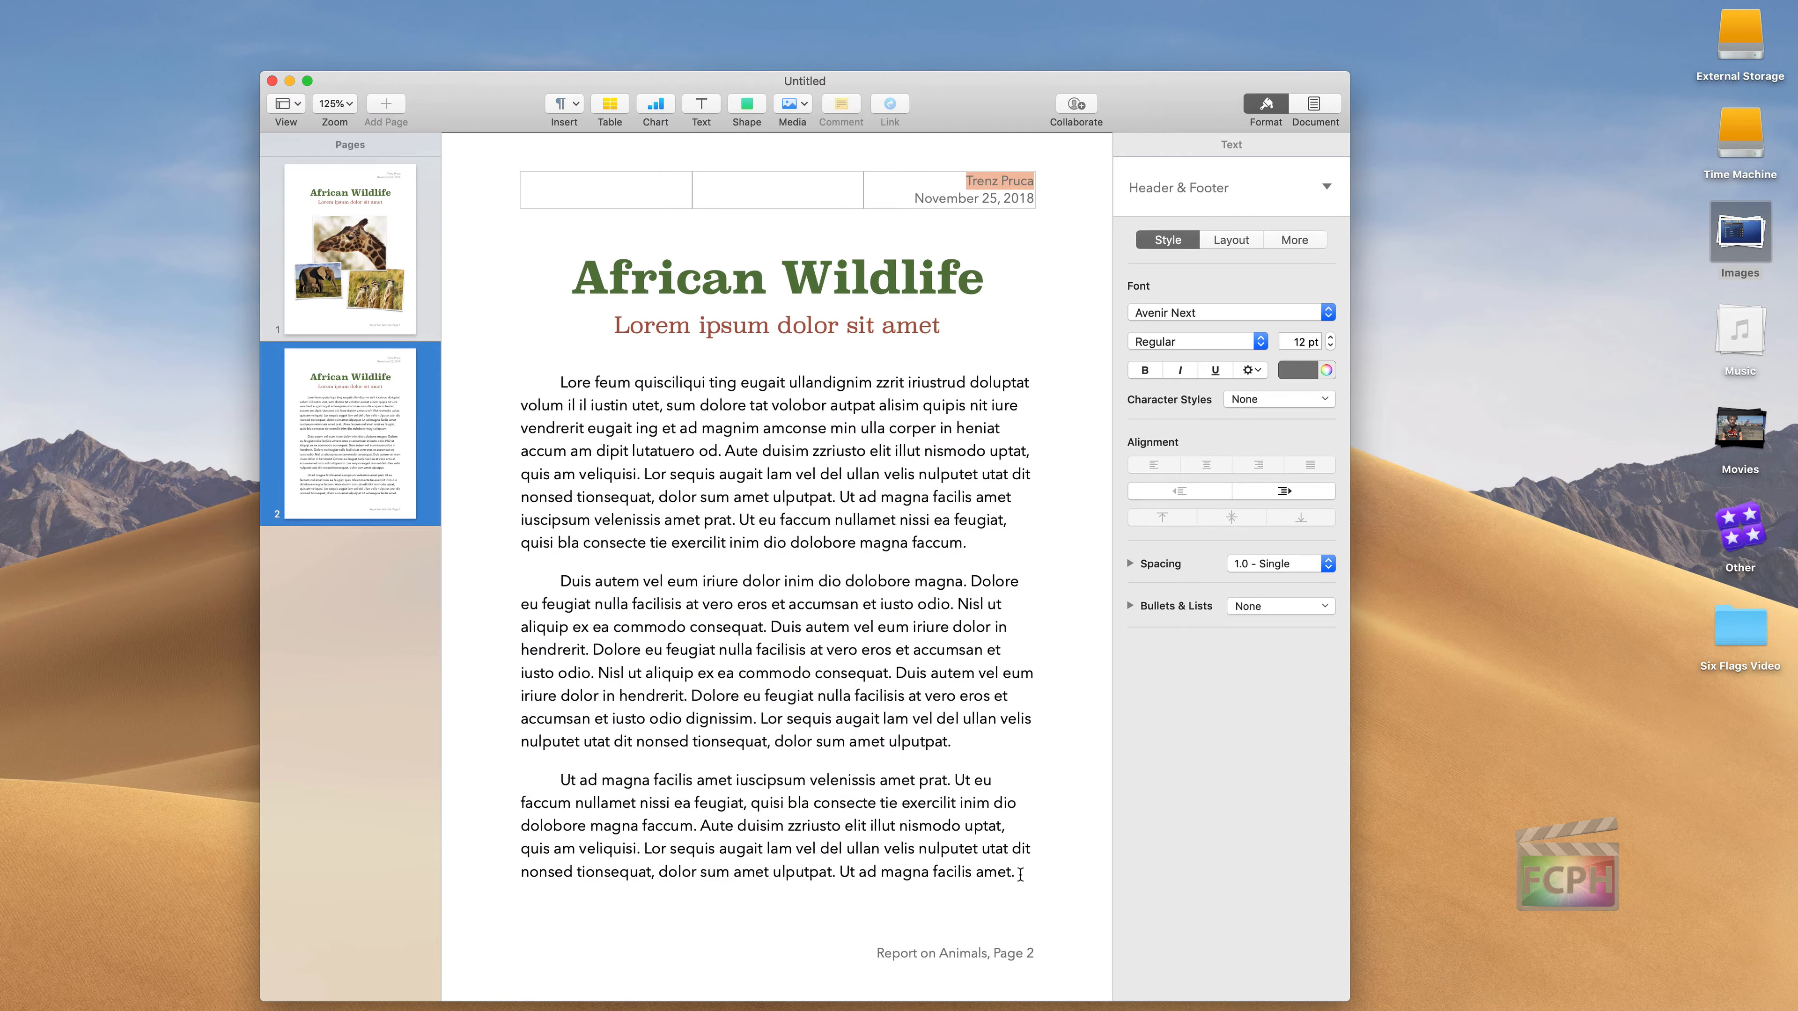
pyautogui.doubleClick(1013, 953)
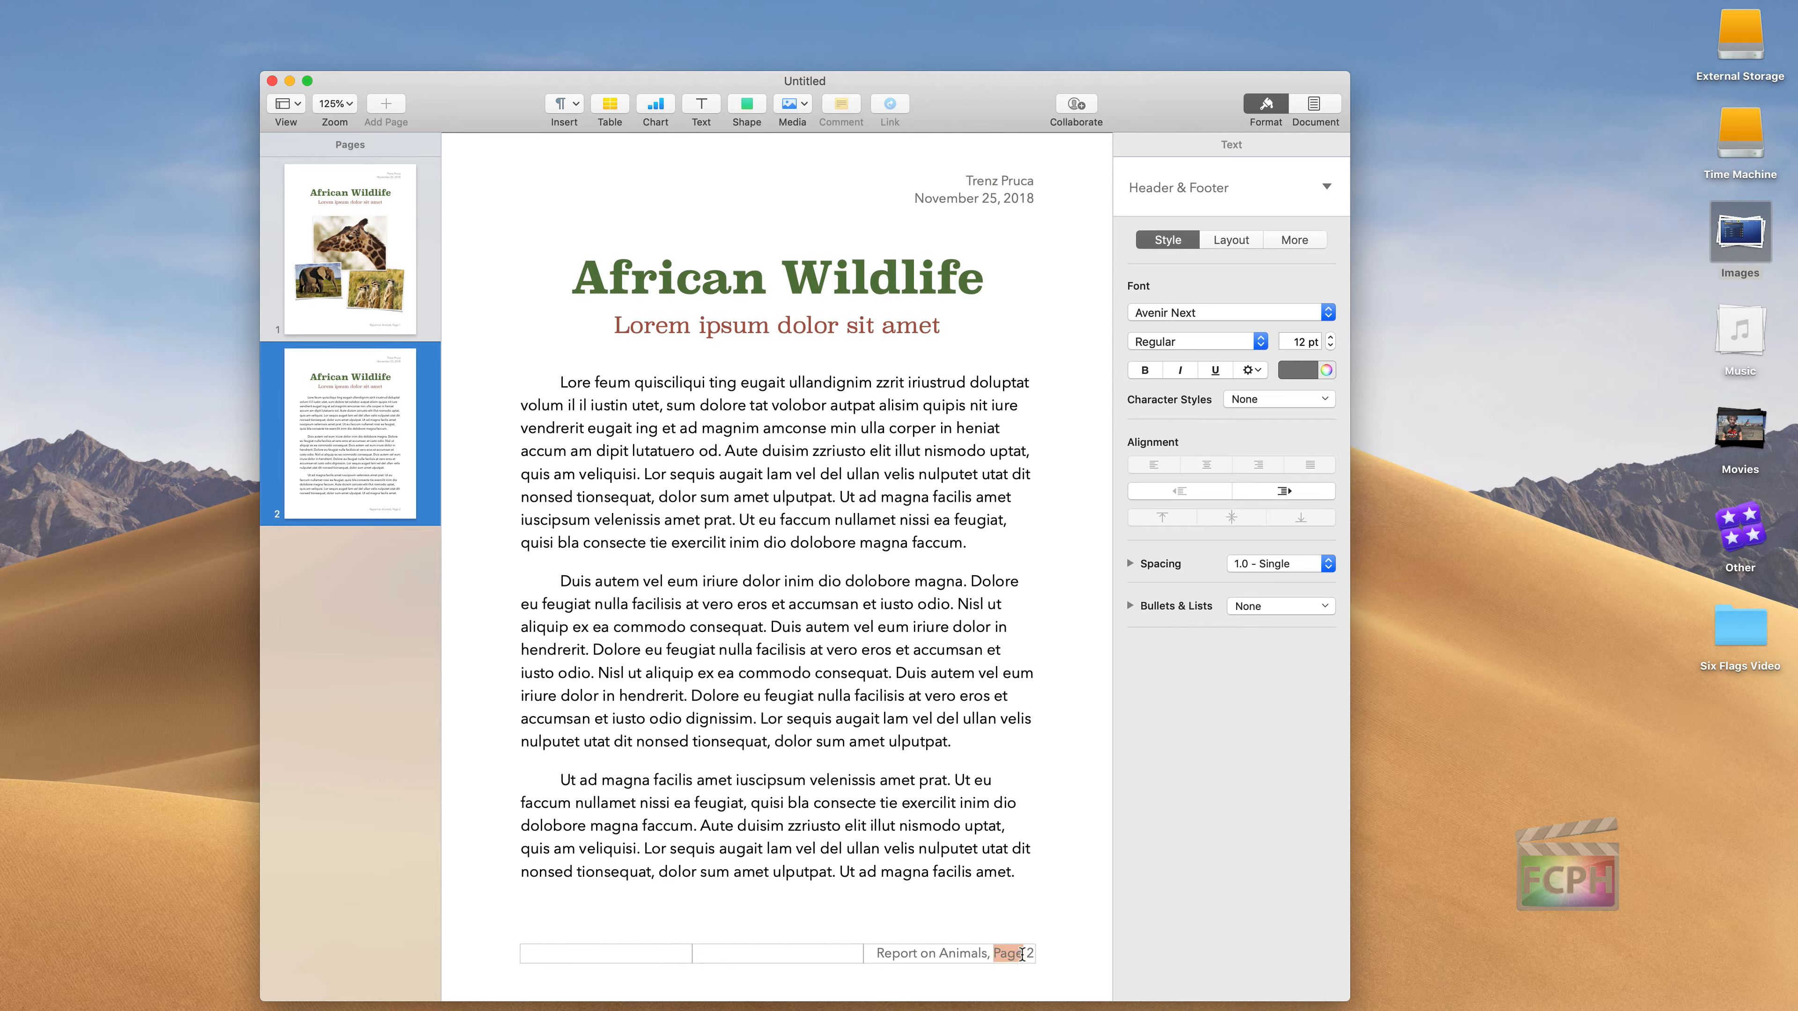
pyautogui.moveTo(267, 7)
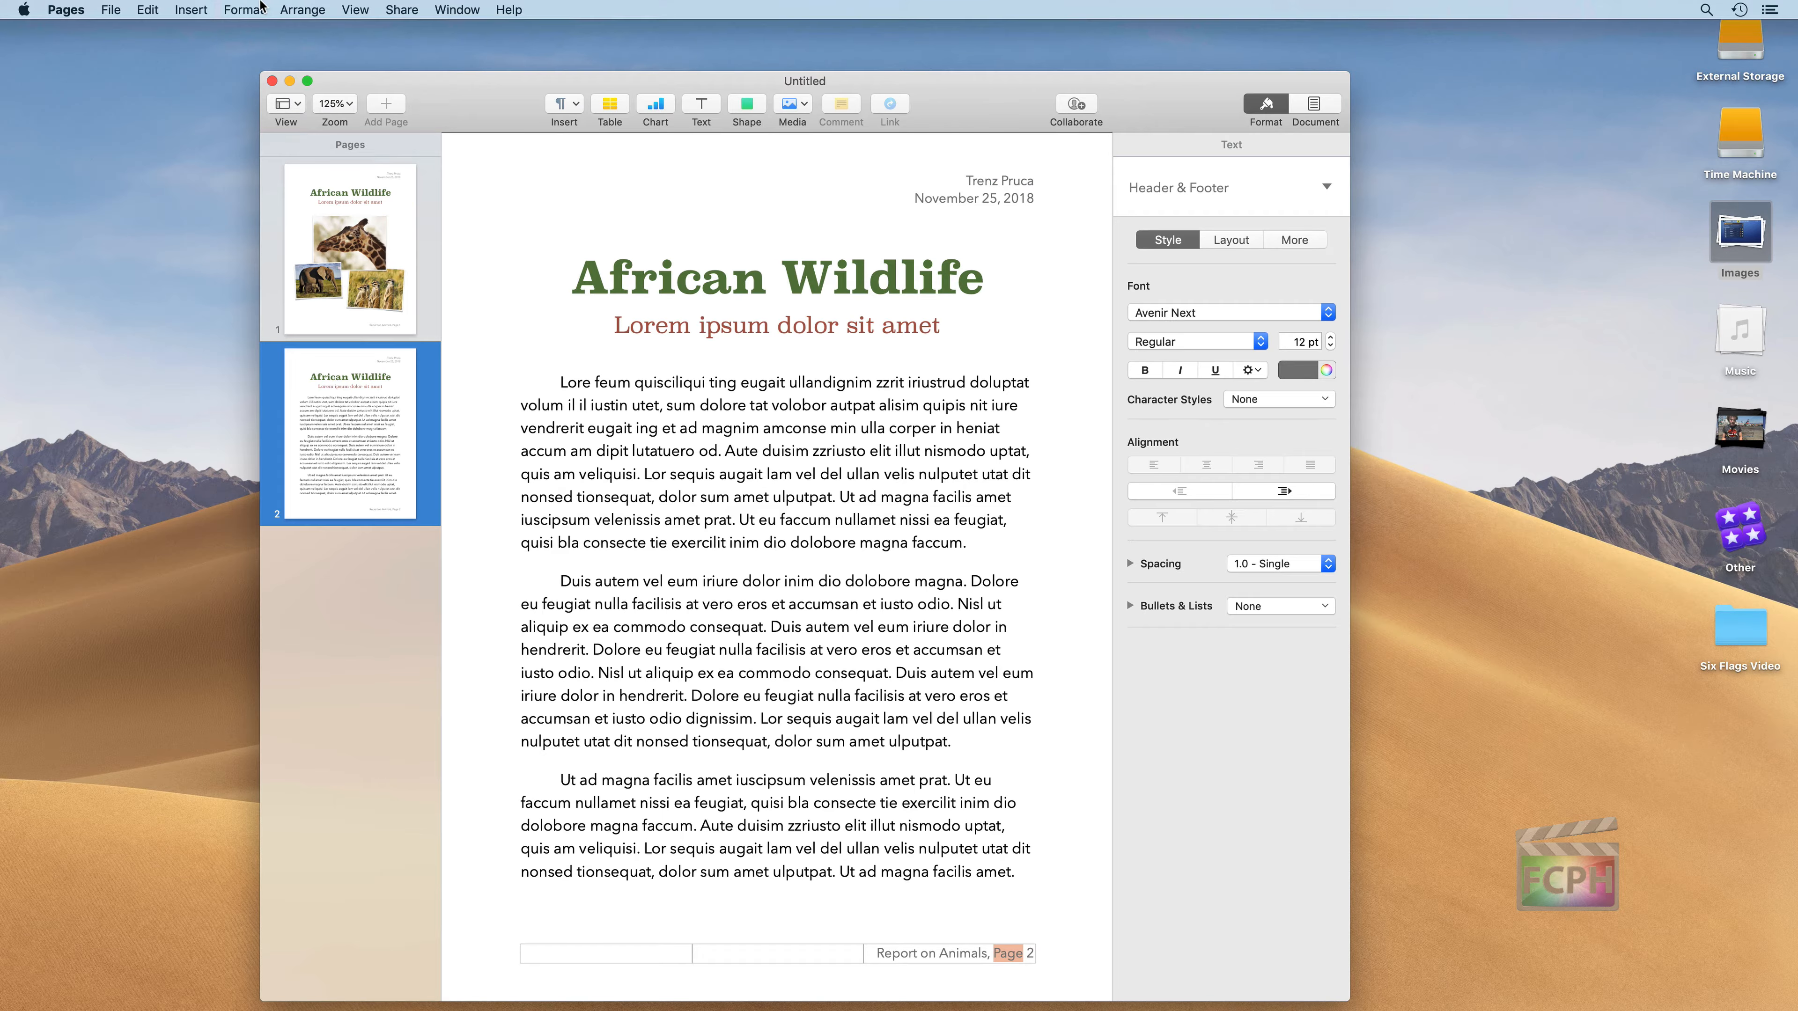
pyautogui.click(192, 8)
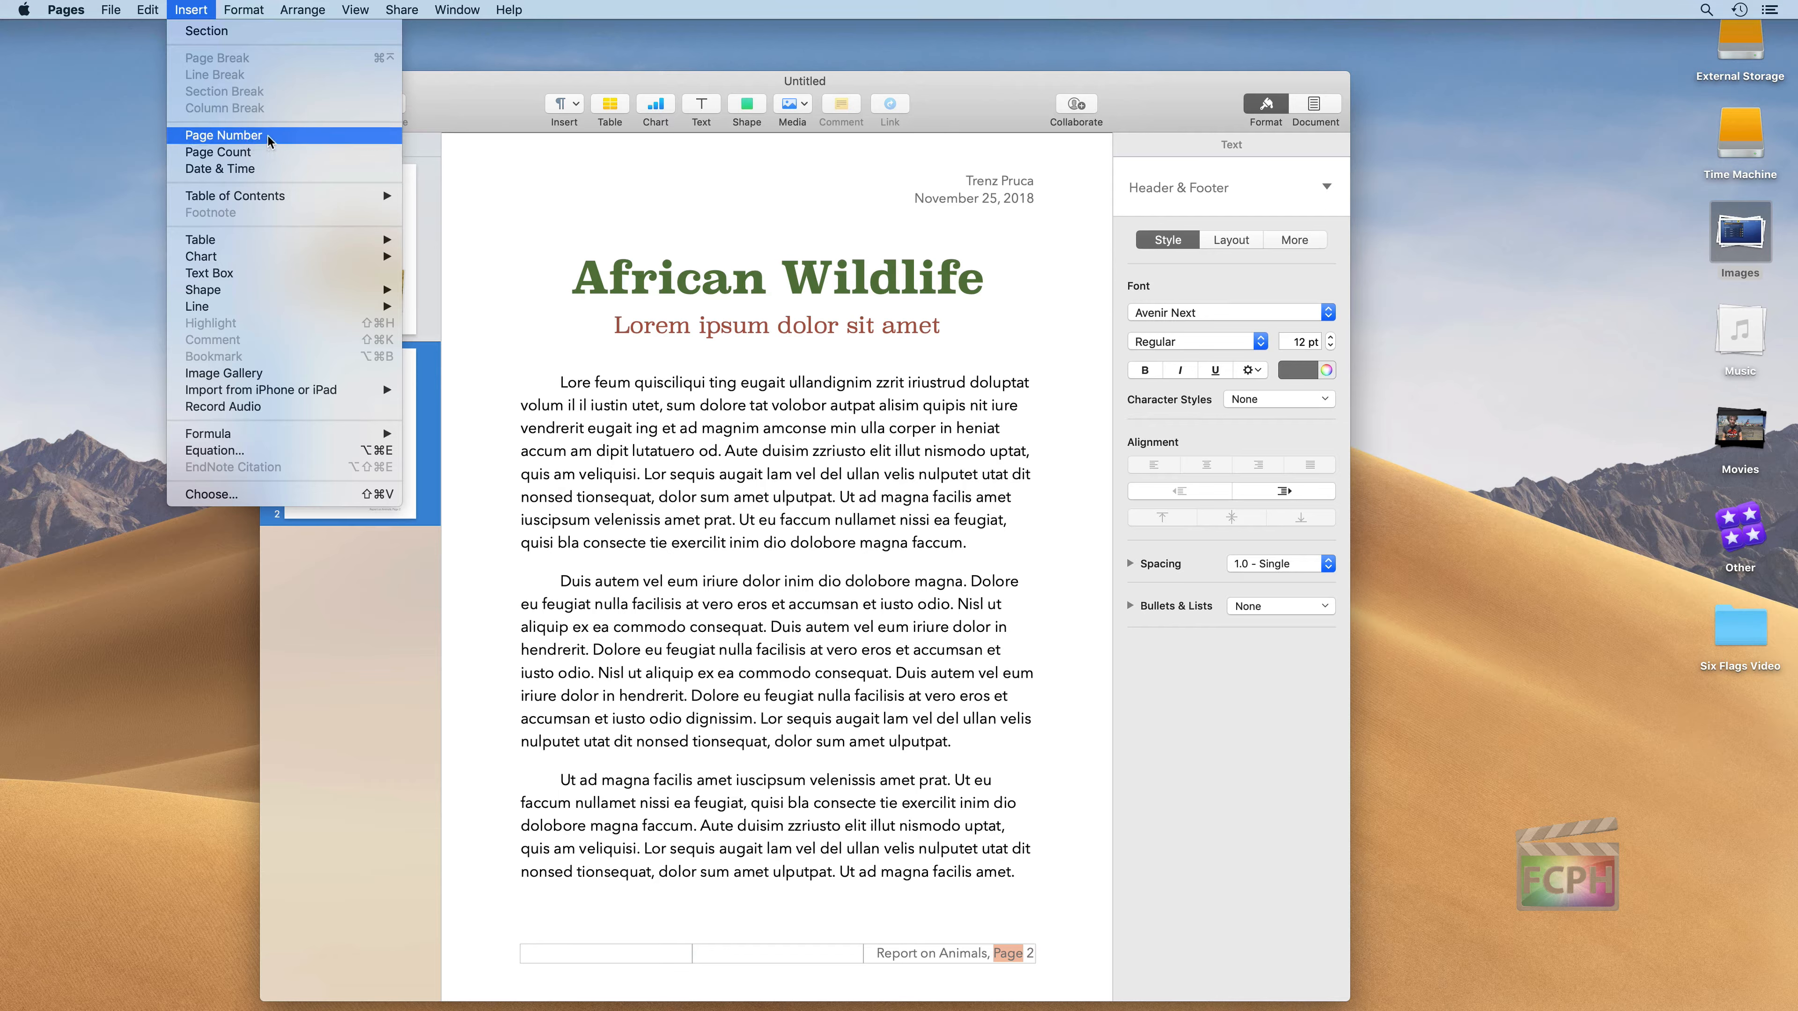
pyautogui.click(466, 179)
# Select all the body text on page 2, add a page in its place, and go to the new page 3.
pyautogui.click(629, 416)
pyautogui.press('super+a')
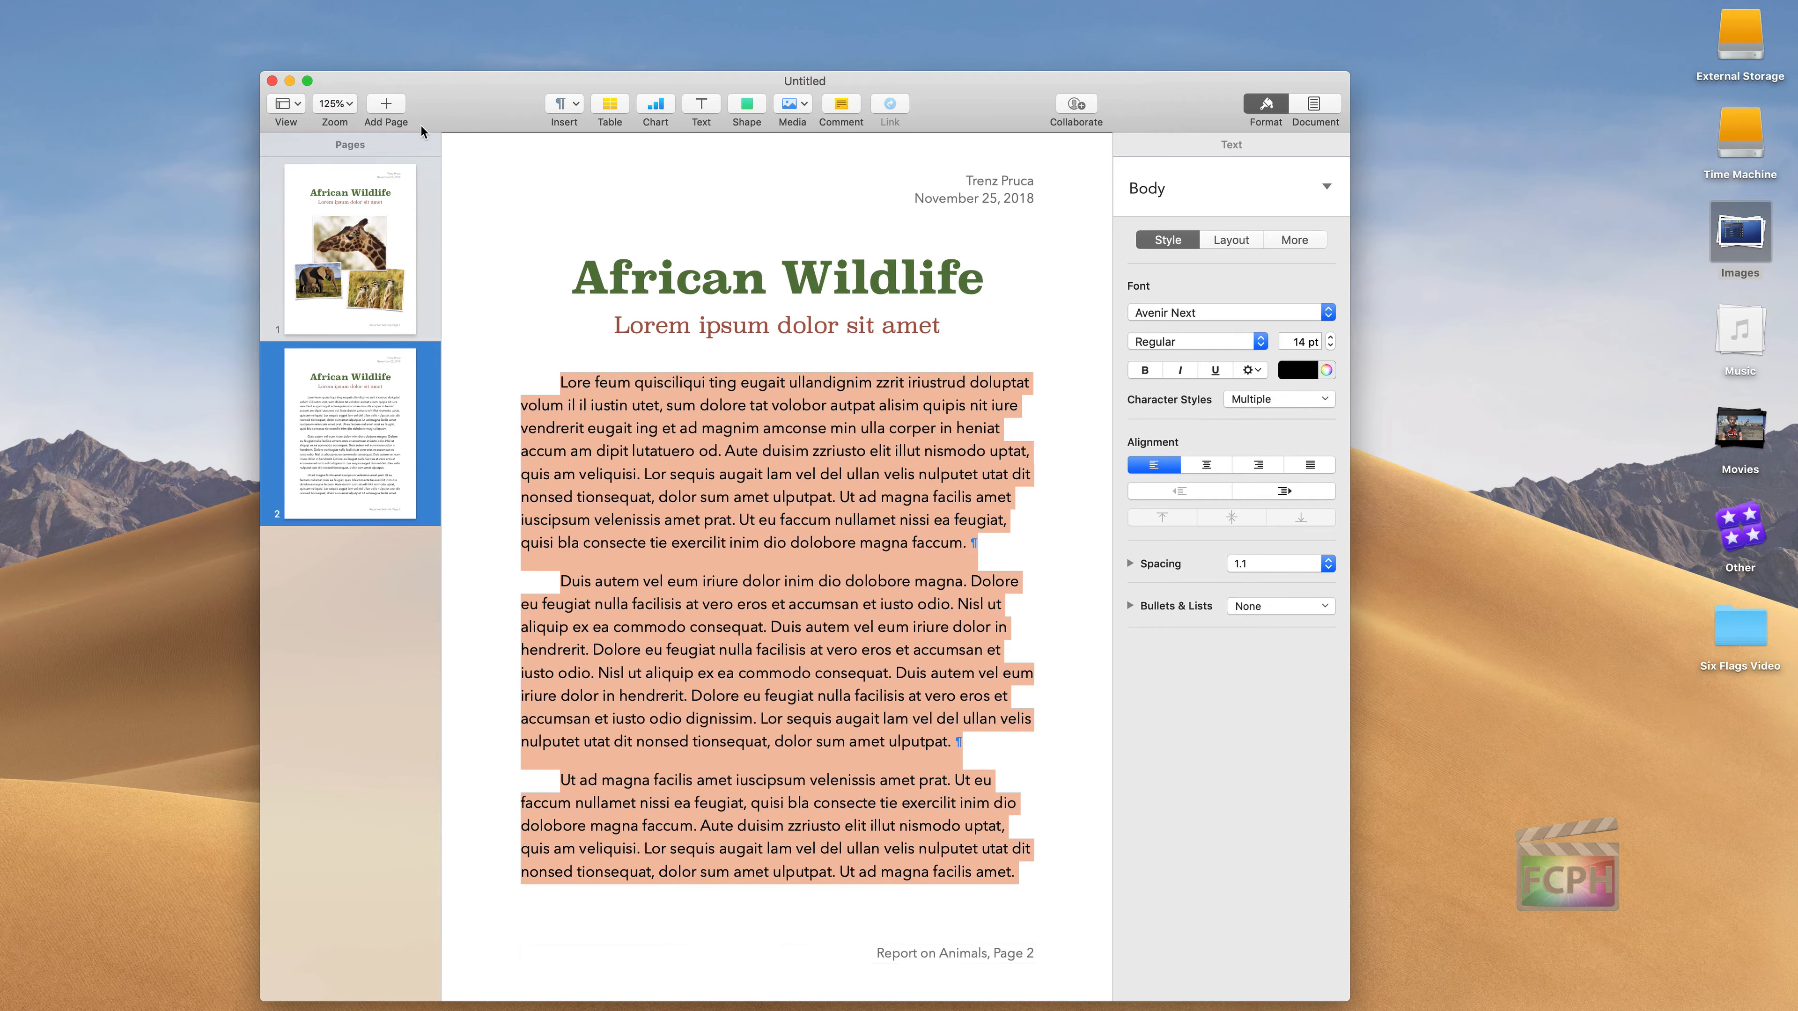
pyautogui.click(386, 103)
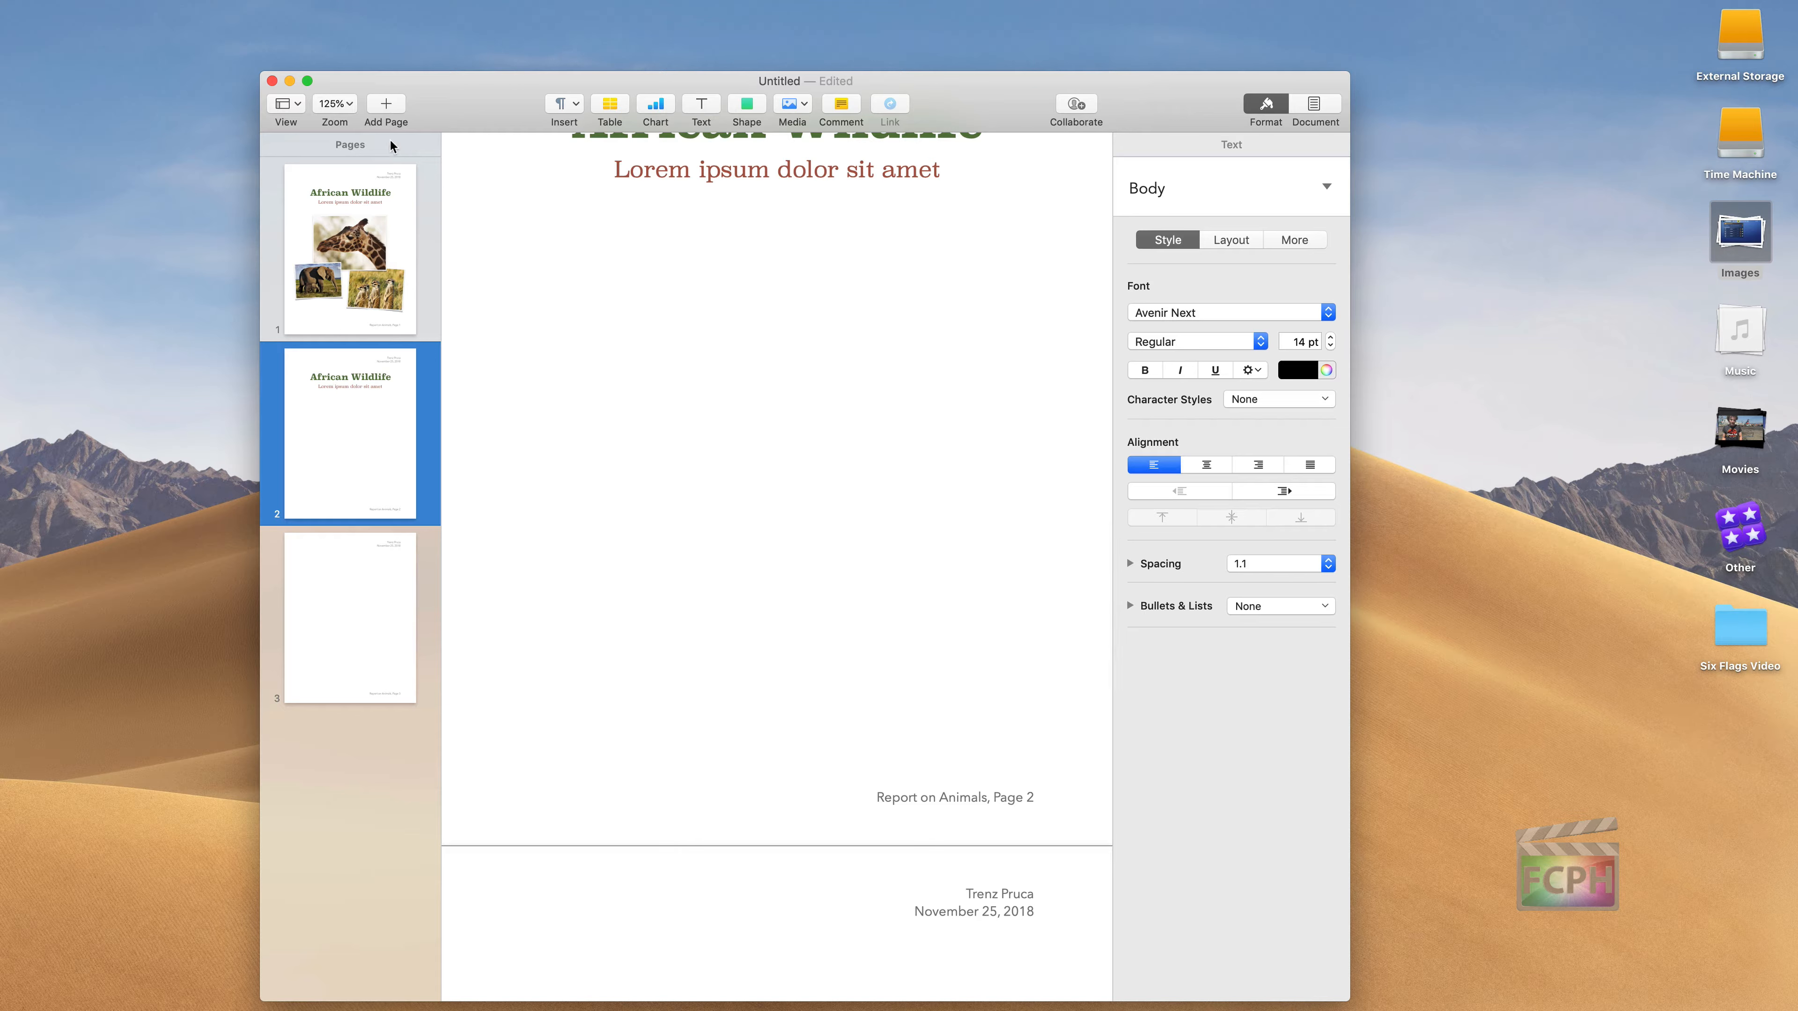
pyautogui.click(357, 591)
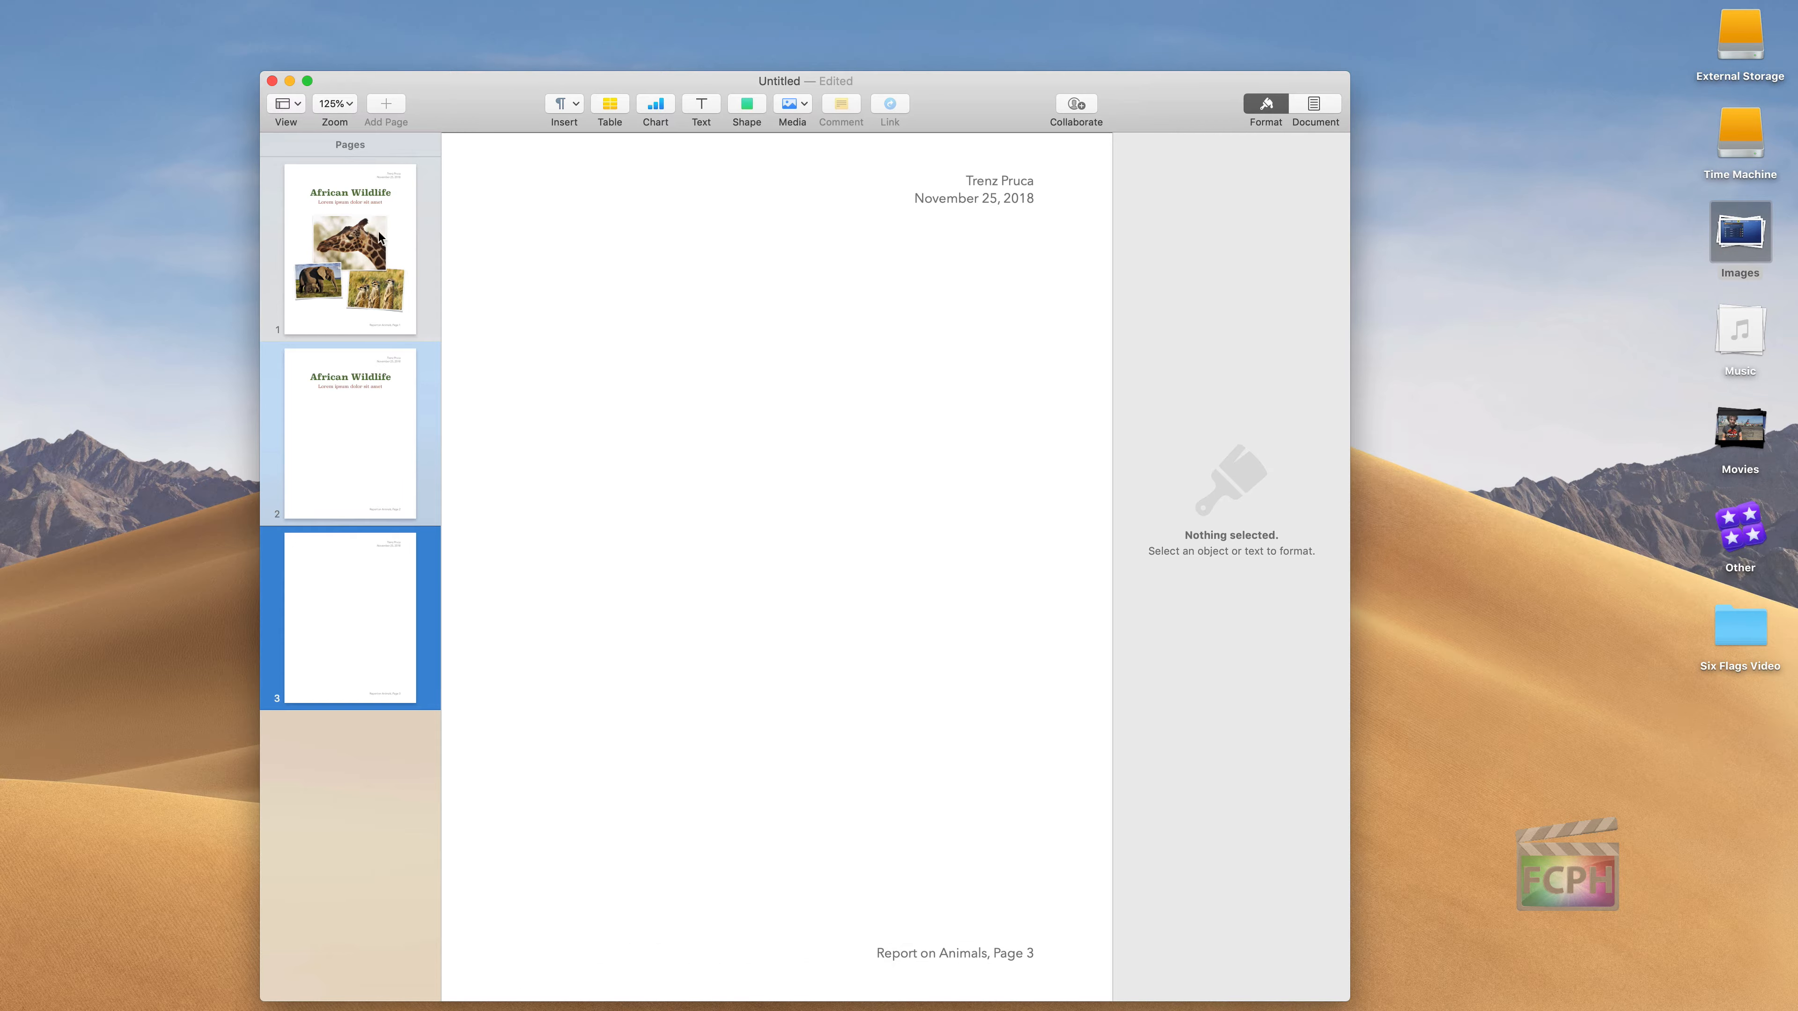
# Delete the section that contains pages 2 and 3, keeping only the African Wildlife cover page.
pyautogui.click(415, 490)
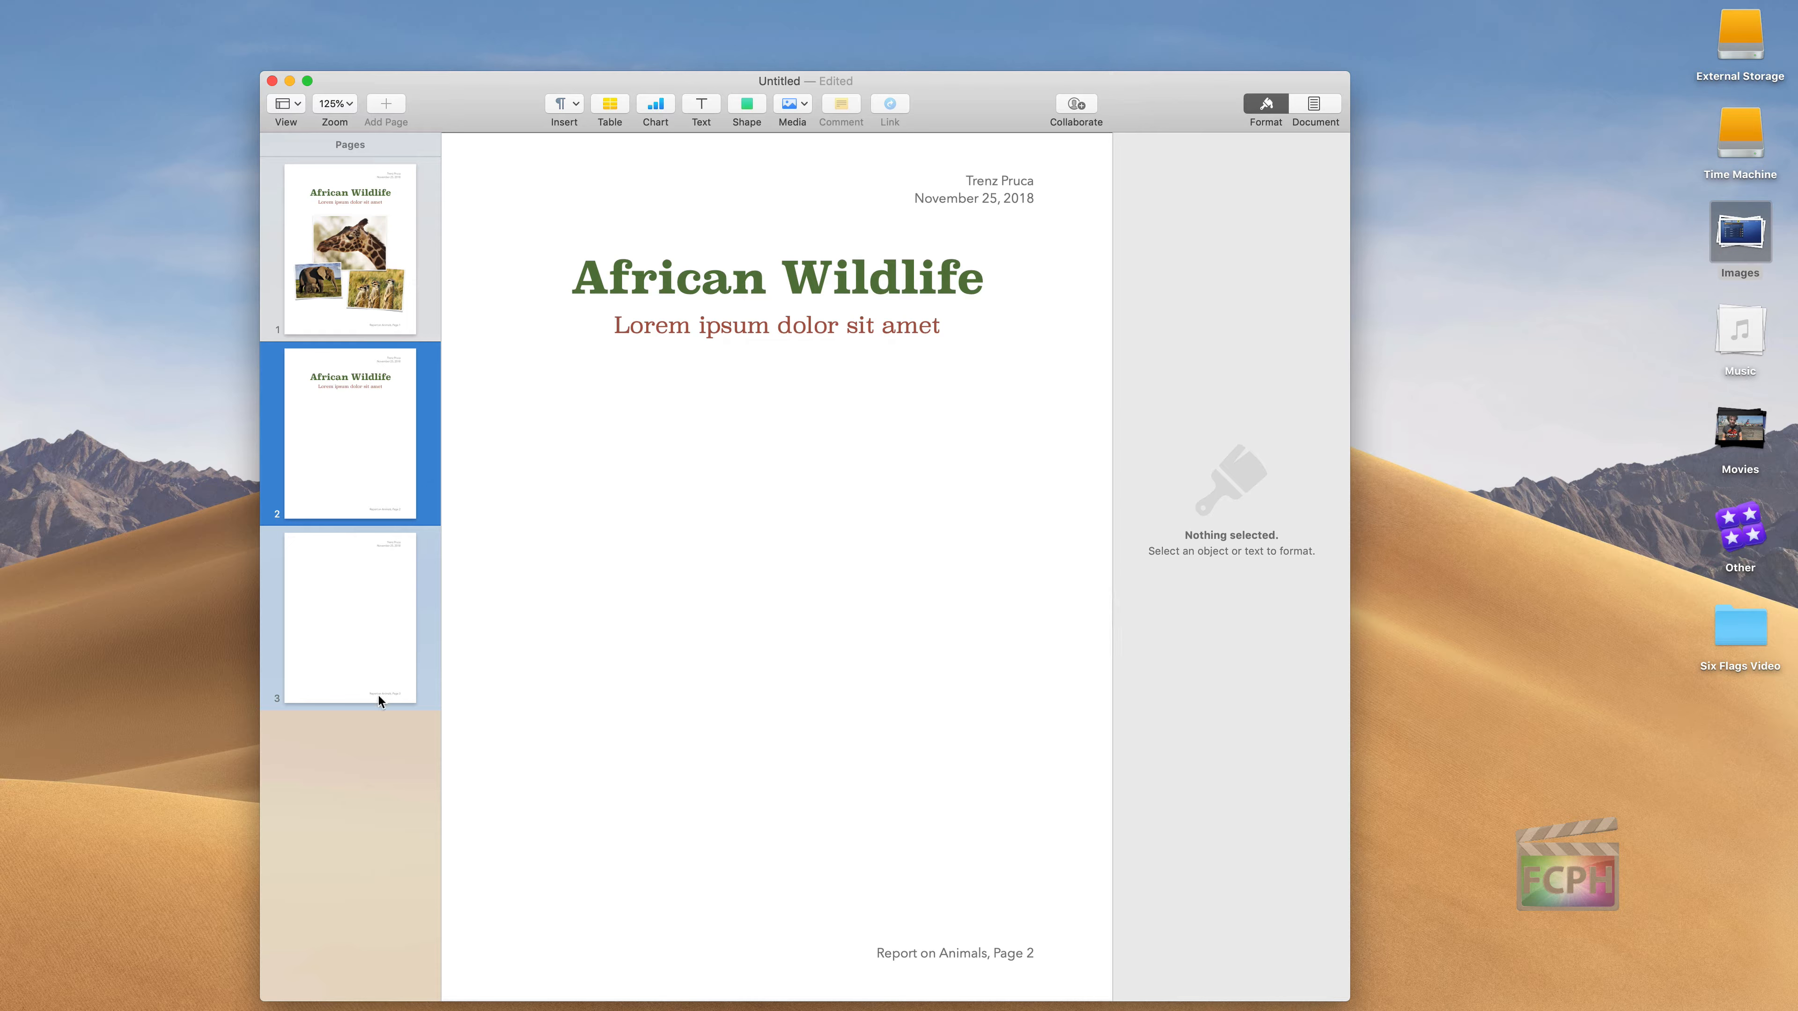
pyautogui.click(379, 758)
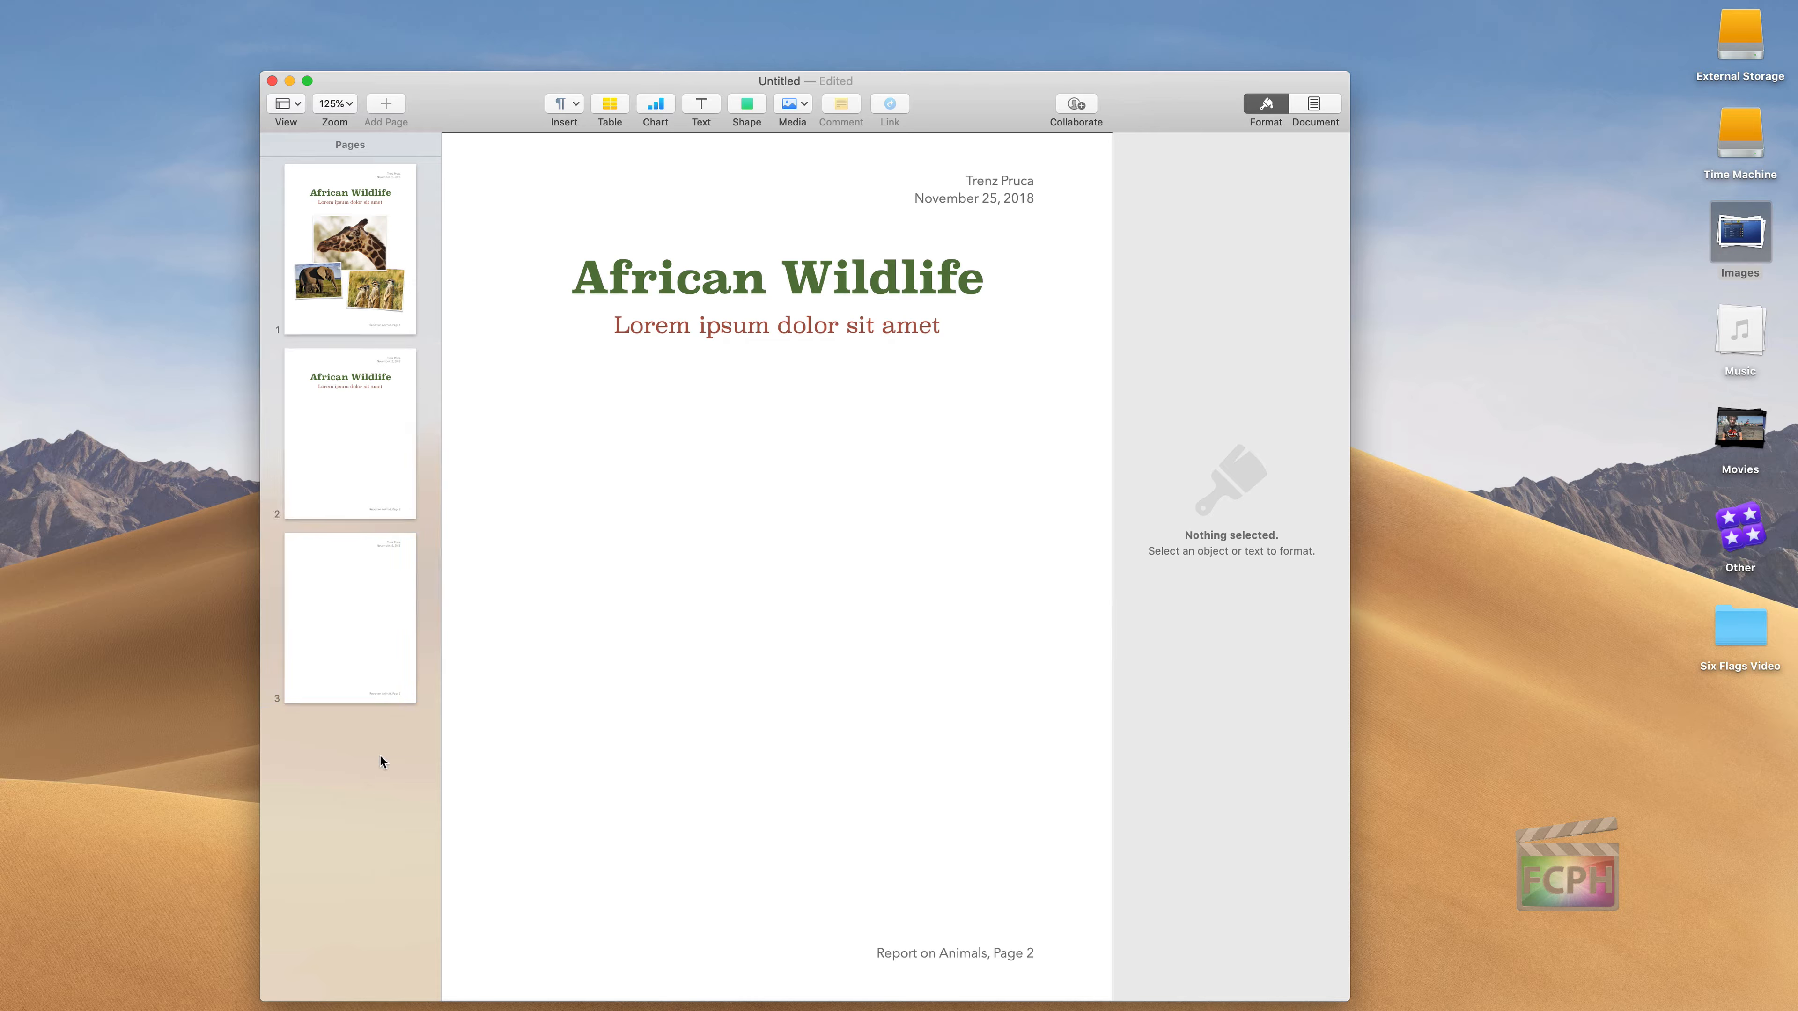
pyautogui.click(386, 387)
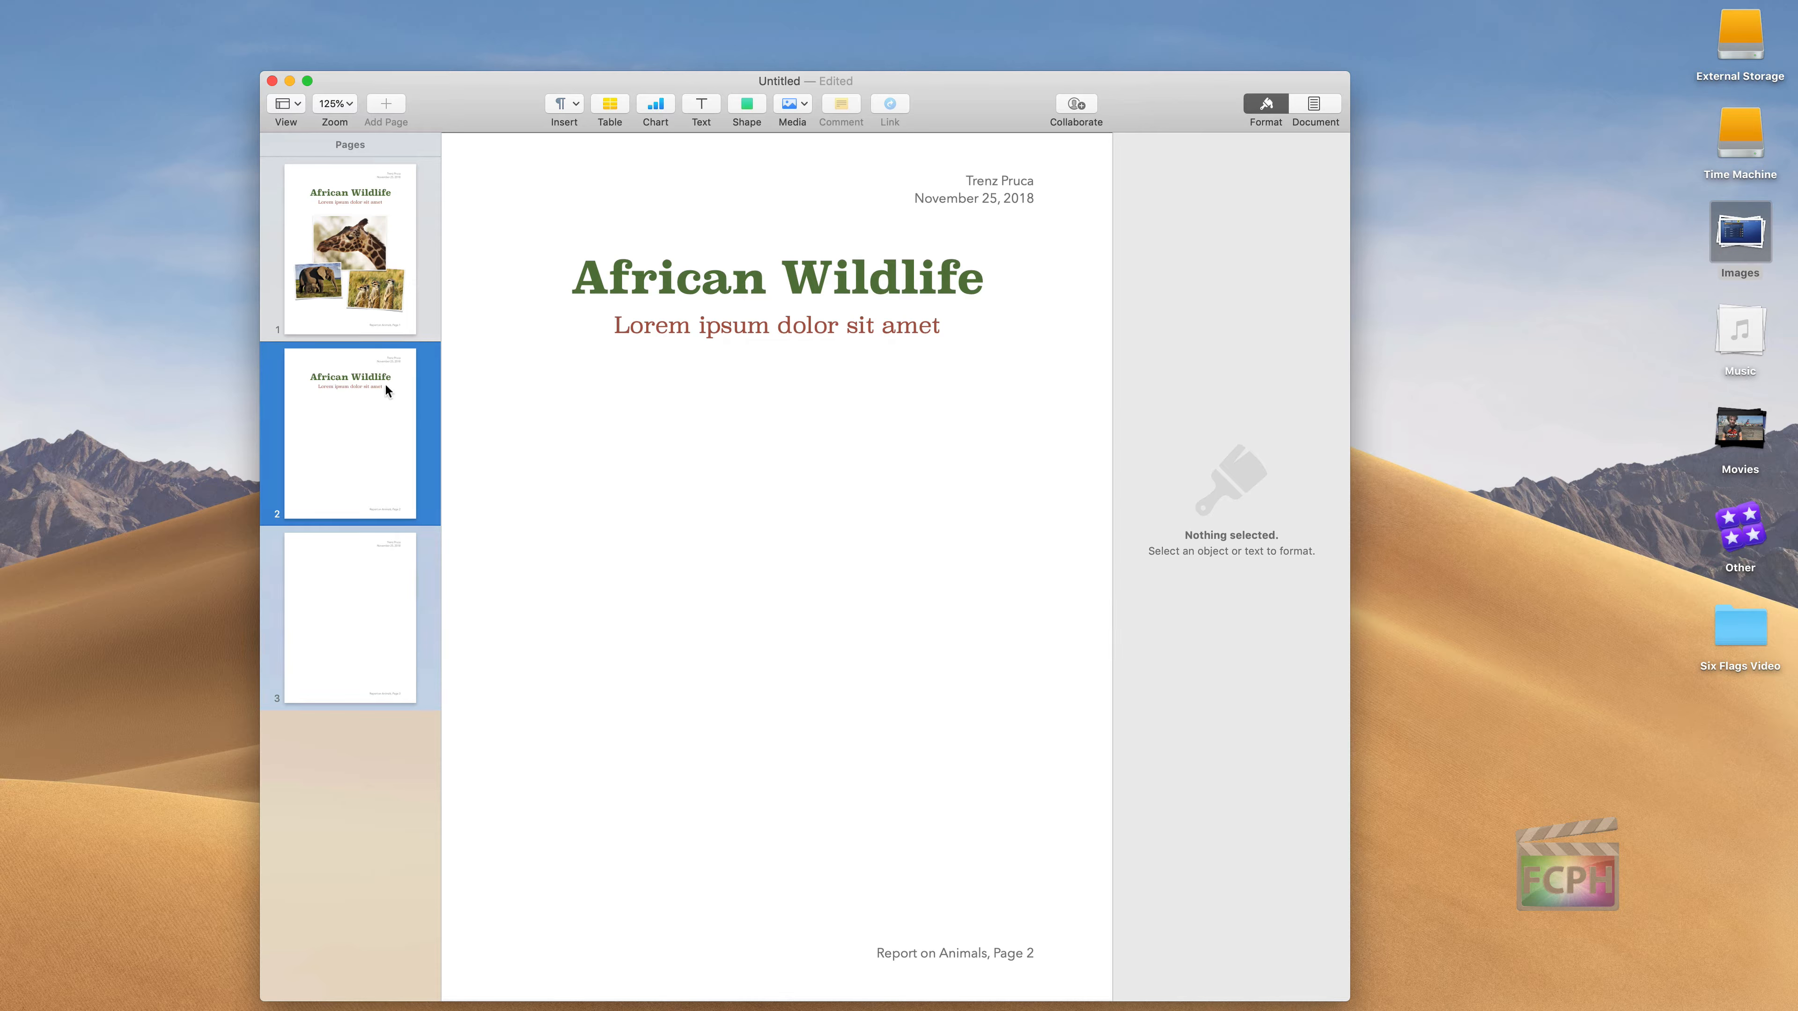
pyautogui.click(376, 287)
pyautogui.click(376, 612)
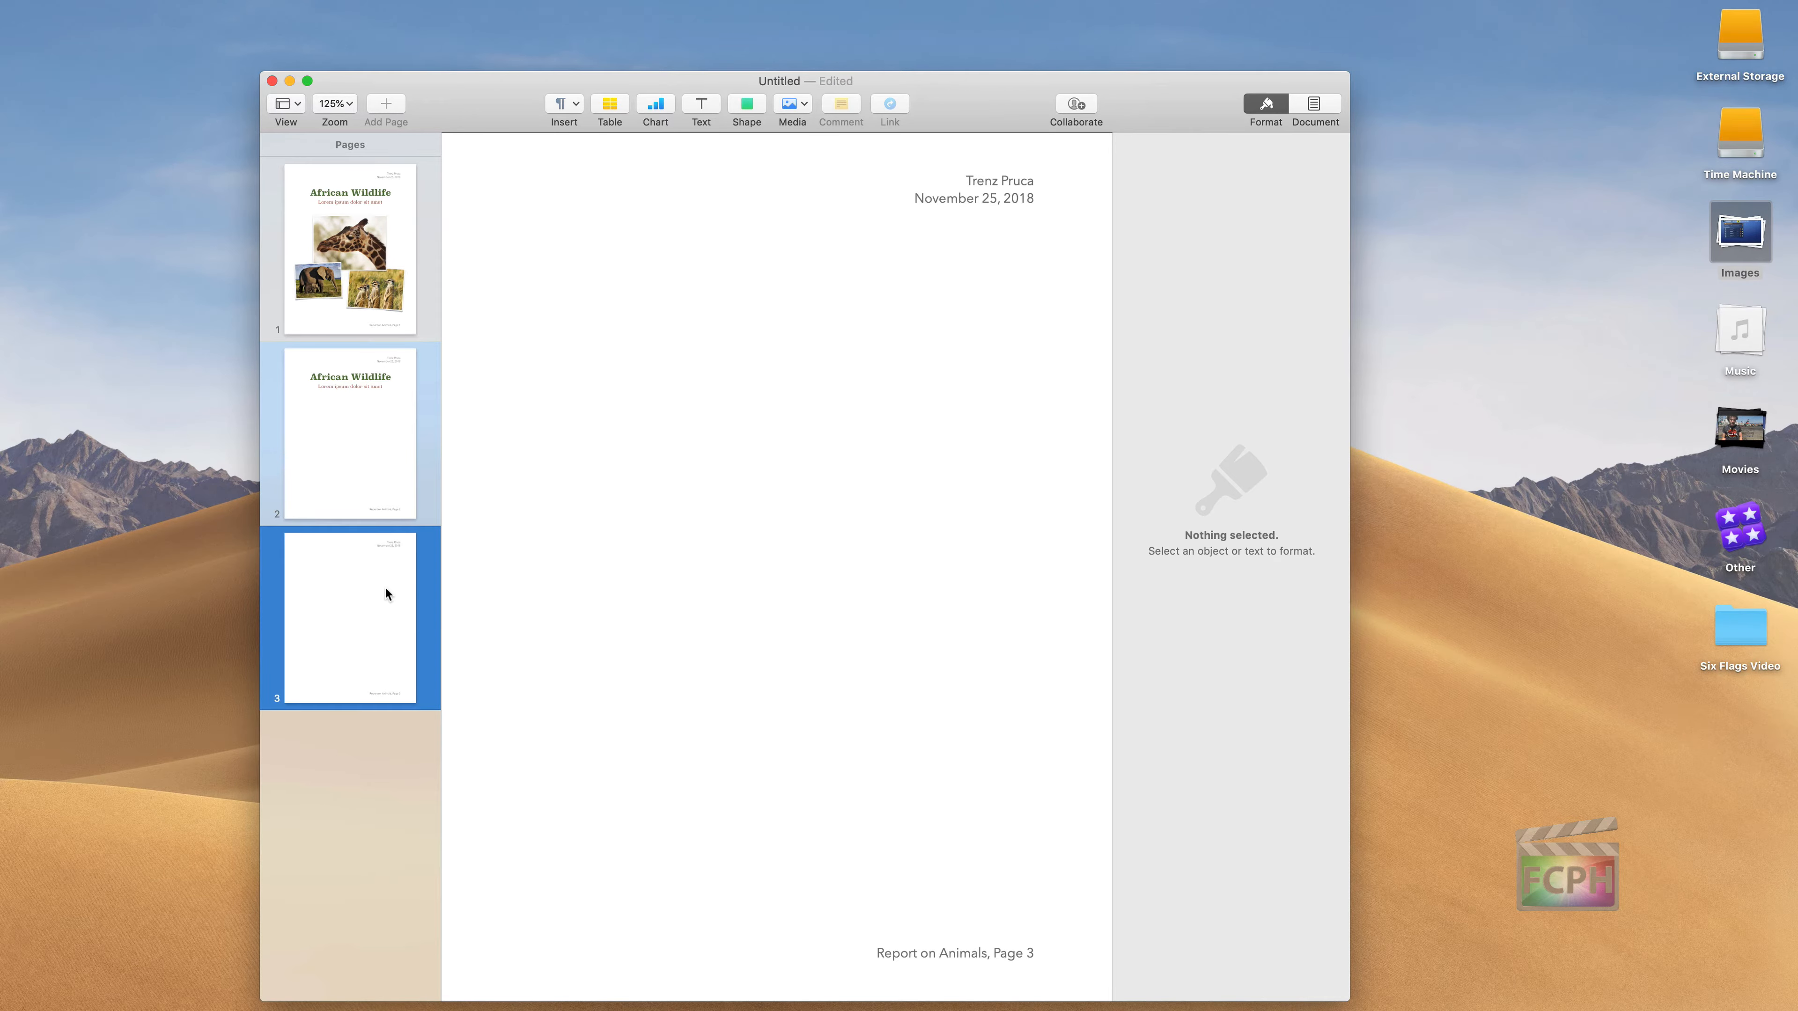
pyautogui.press('BackSpace')
pyautogui.press('Return')
# Replace the cover page's giraffe, meerkat and elephant pictures with three Fortnite images from the photo library.
pyautogui.click(361, 278)
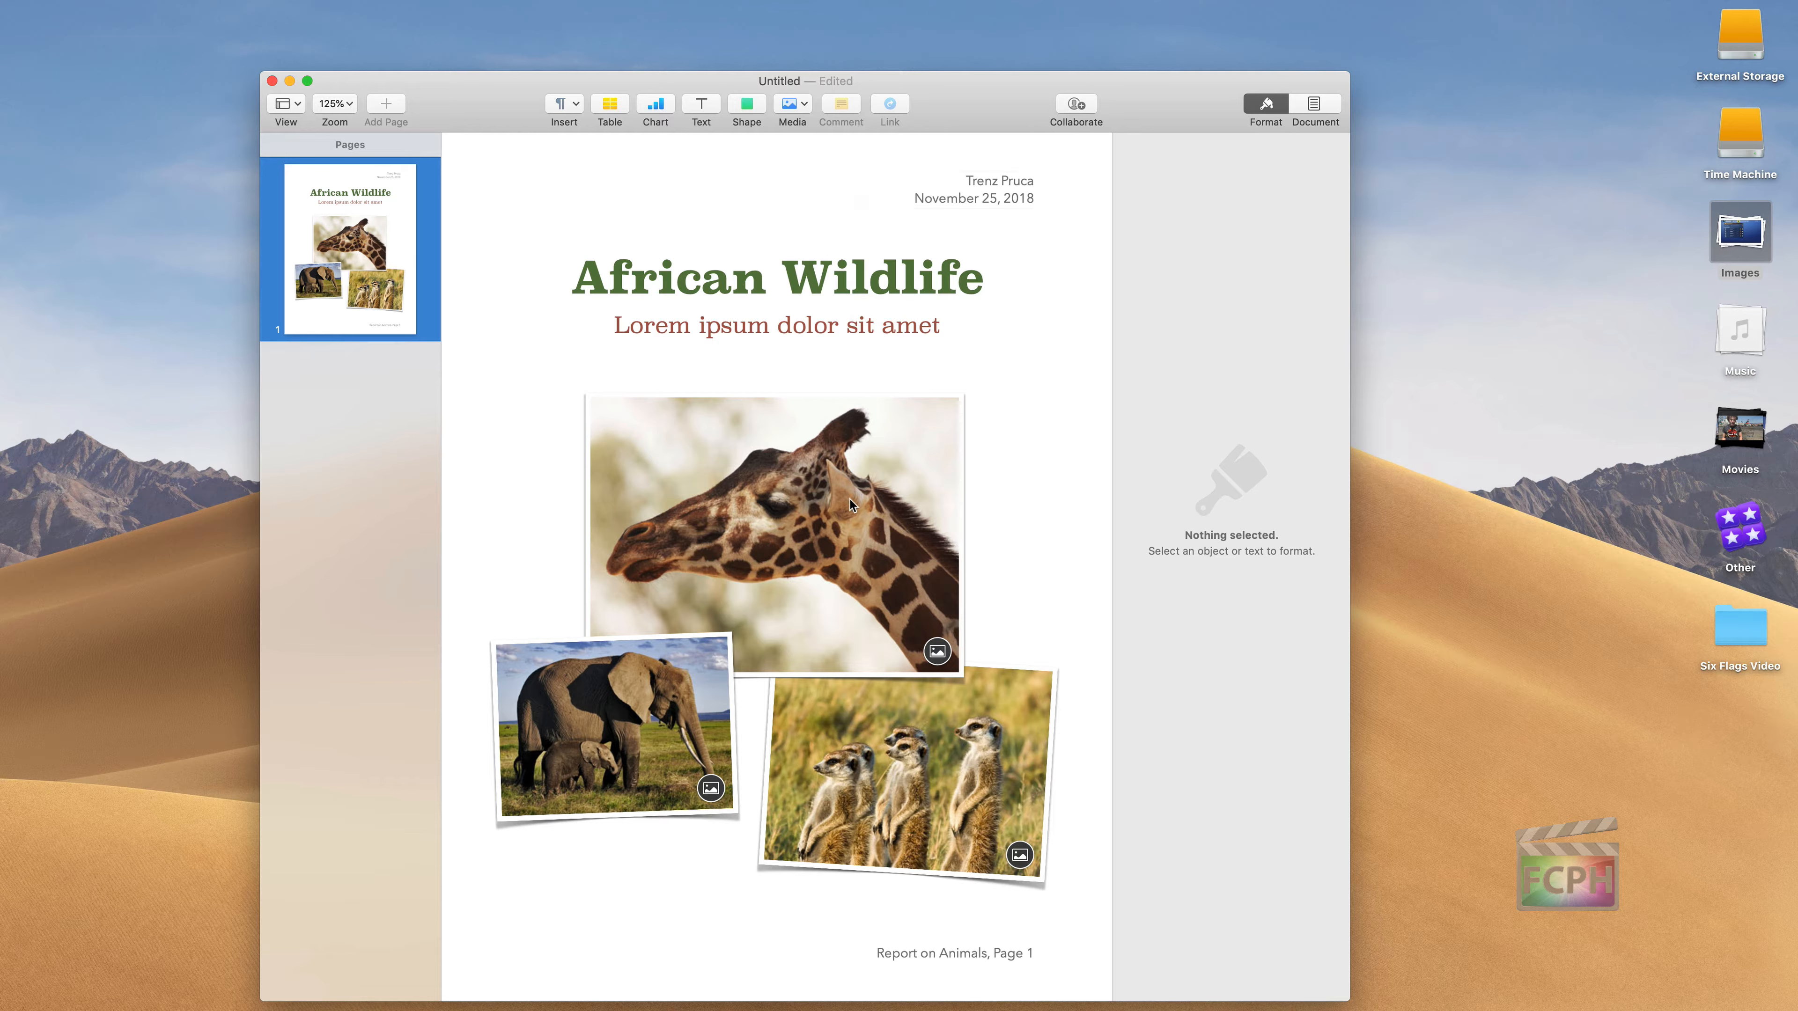
pyautogui.click(854, 457)
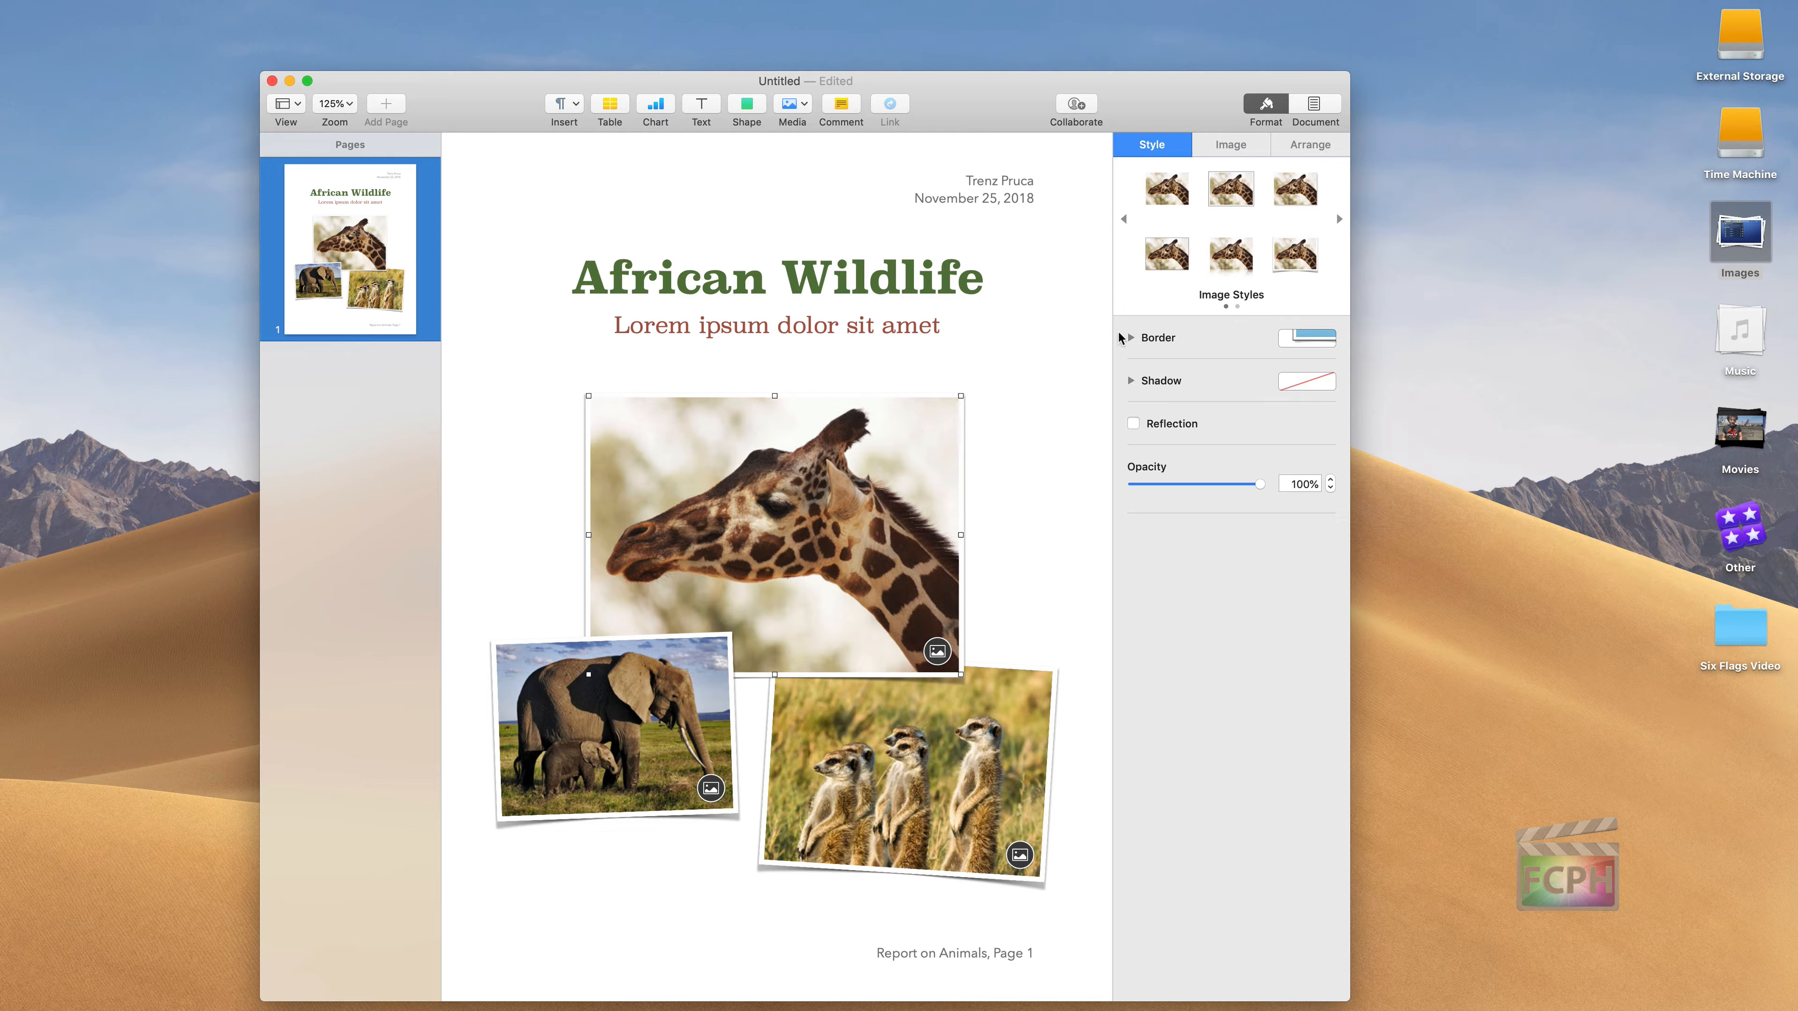
pyautogui.click(801, 108)
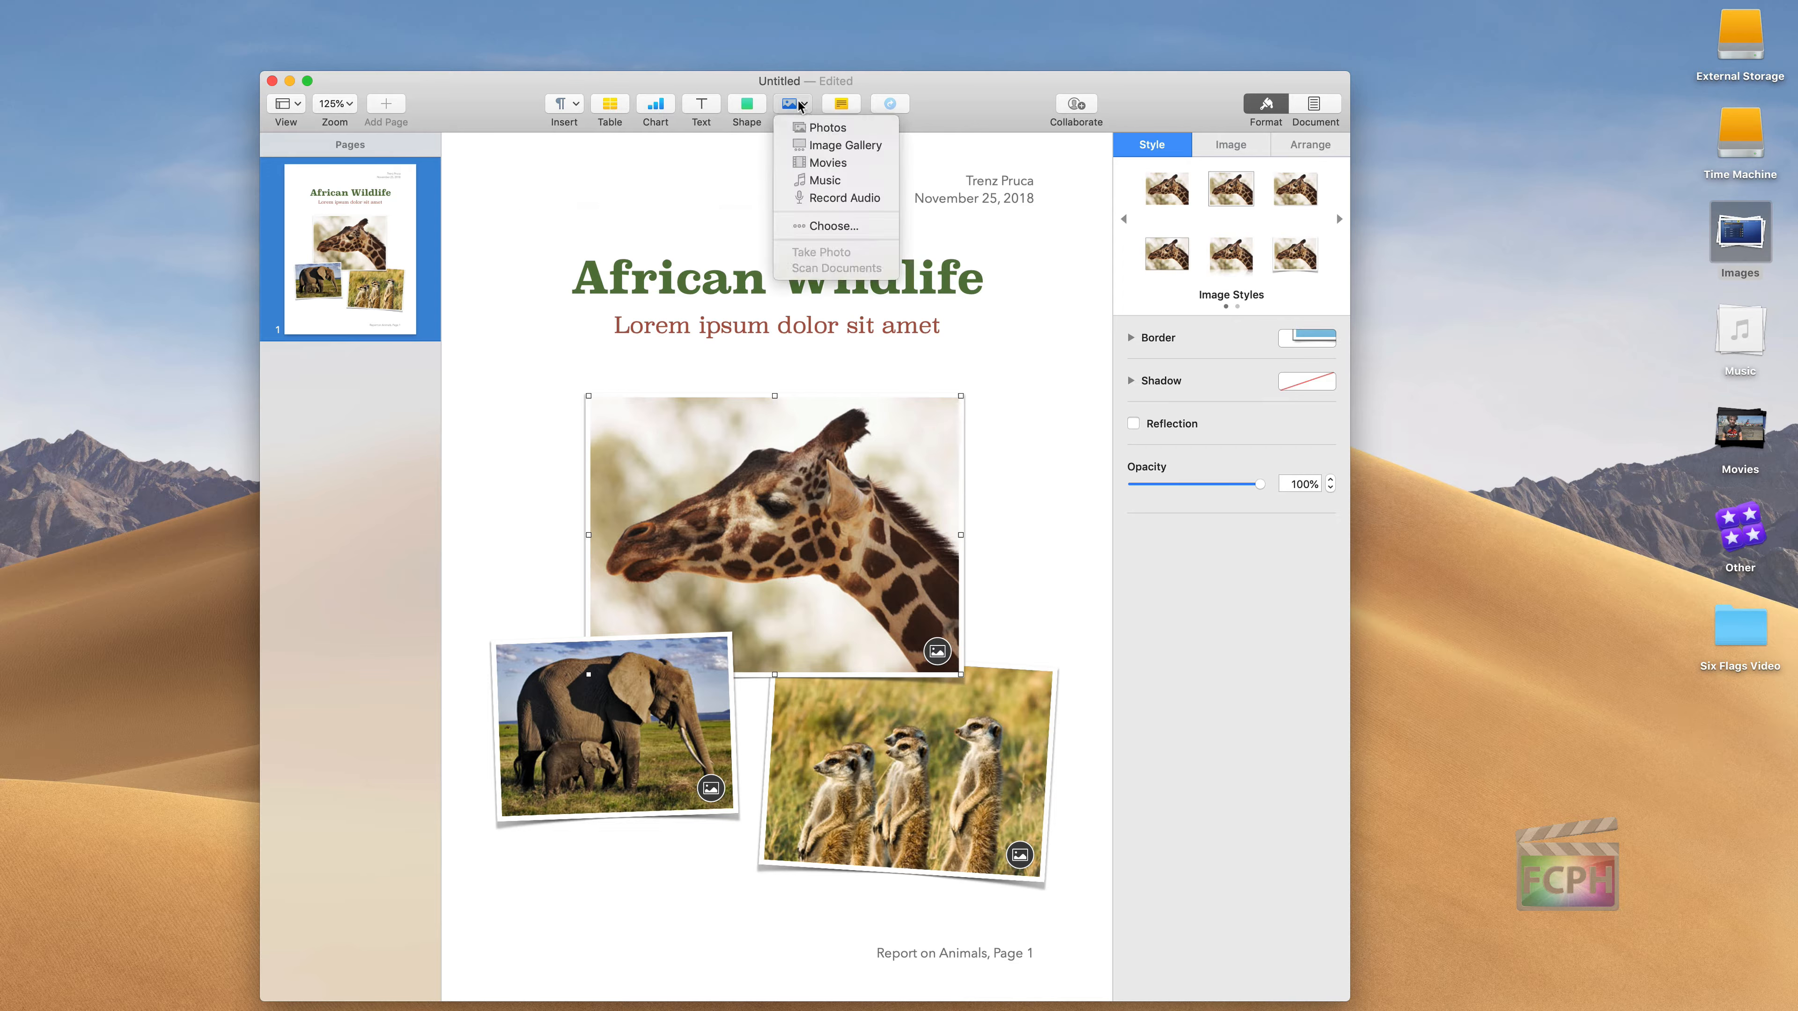
pyautogui.click(823, 129)
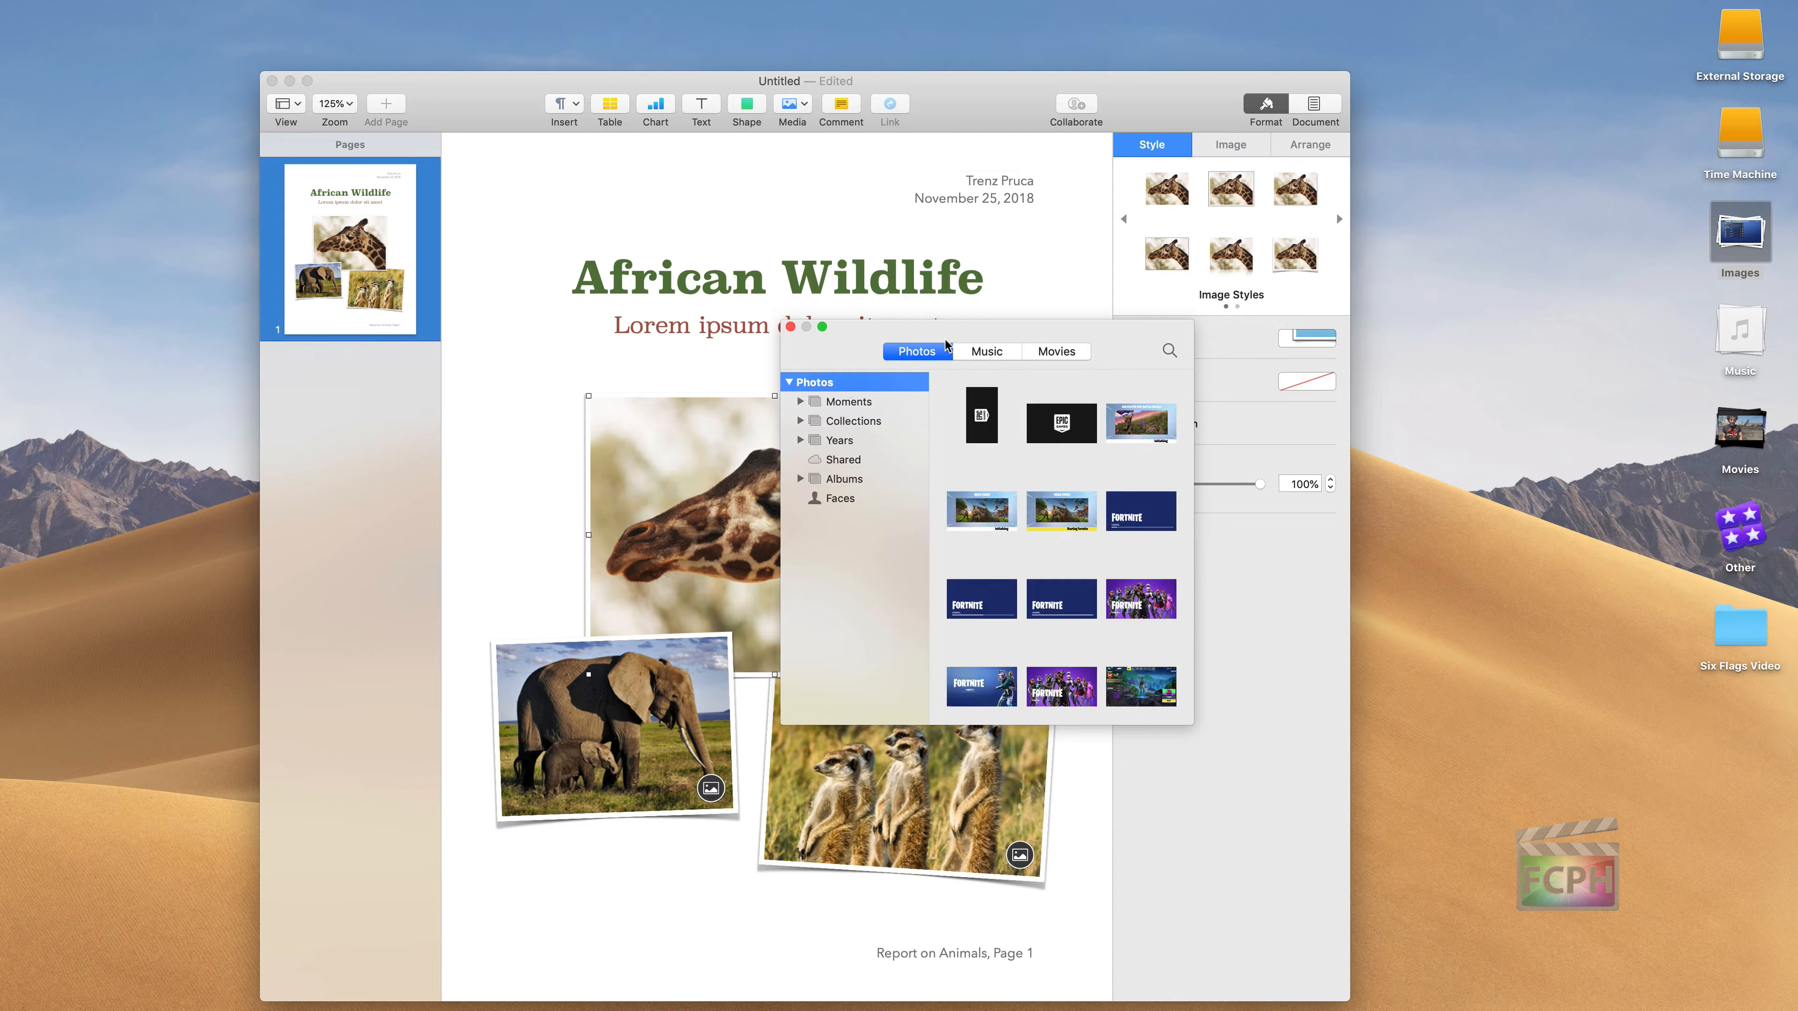
pyautogui.moveTo(860, 346); pyautogui.dragTo(1196, 302)
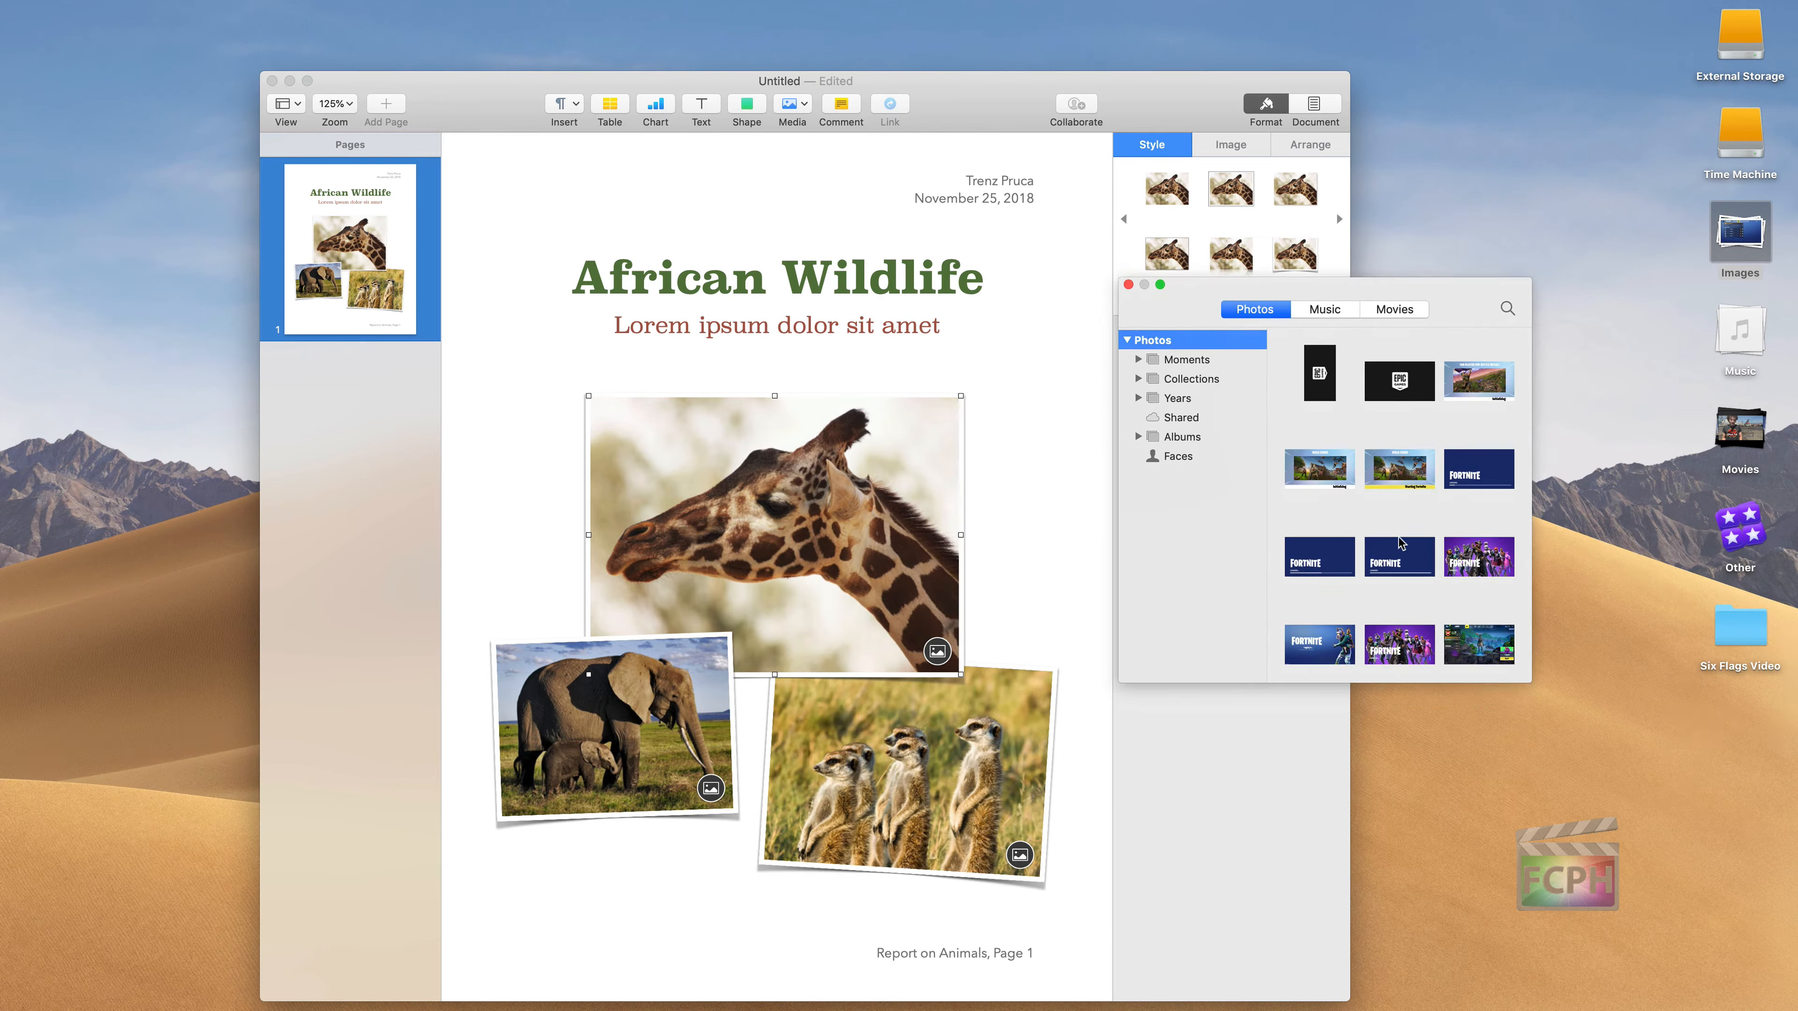
pyautogui.moveTo(1474, 489); pyautogui.dragTo(906, 567)
pyautogui.moveTo(1470, 564); pyautogui.dragTo(963, 782)
pyautogui.moveTo(1460, 662); pyautogui.dragTo(654, 699)
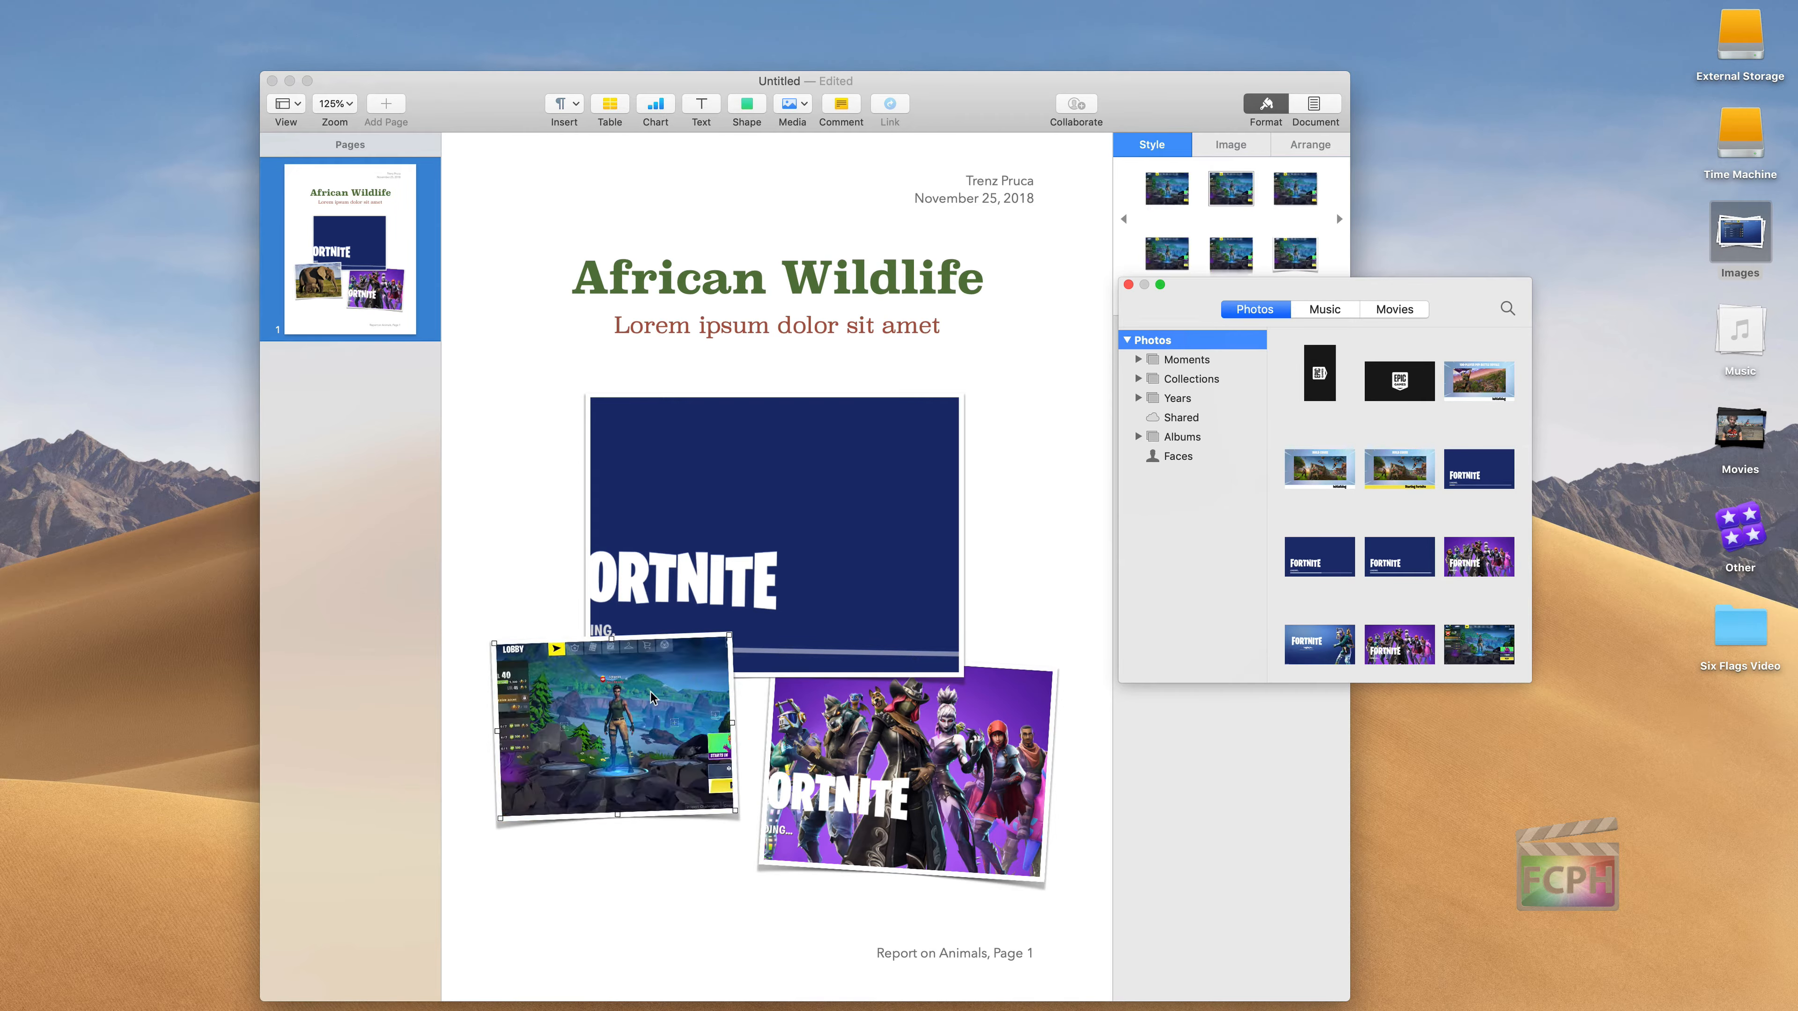
pyautogui.click(1128, 285)
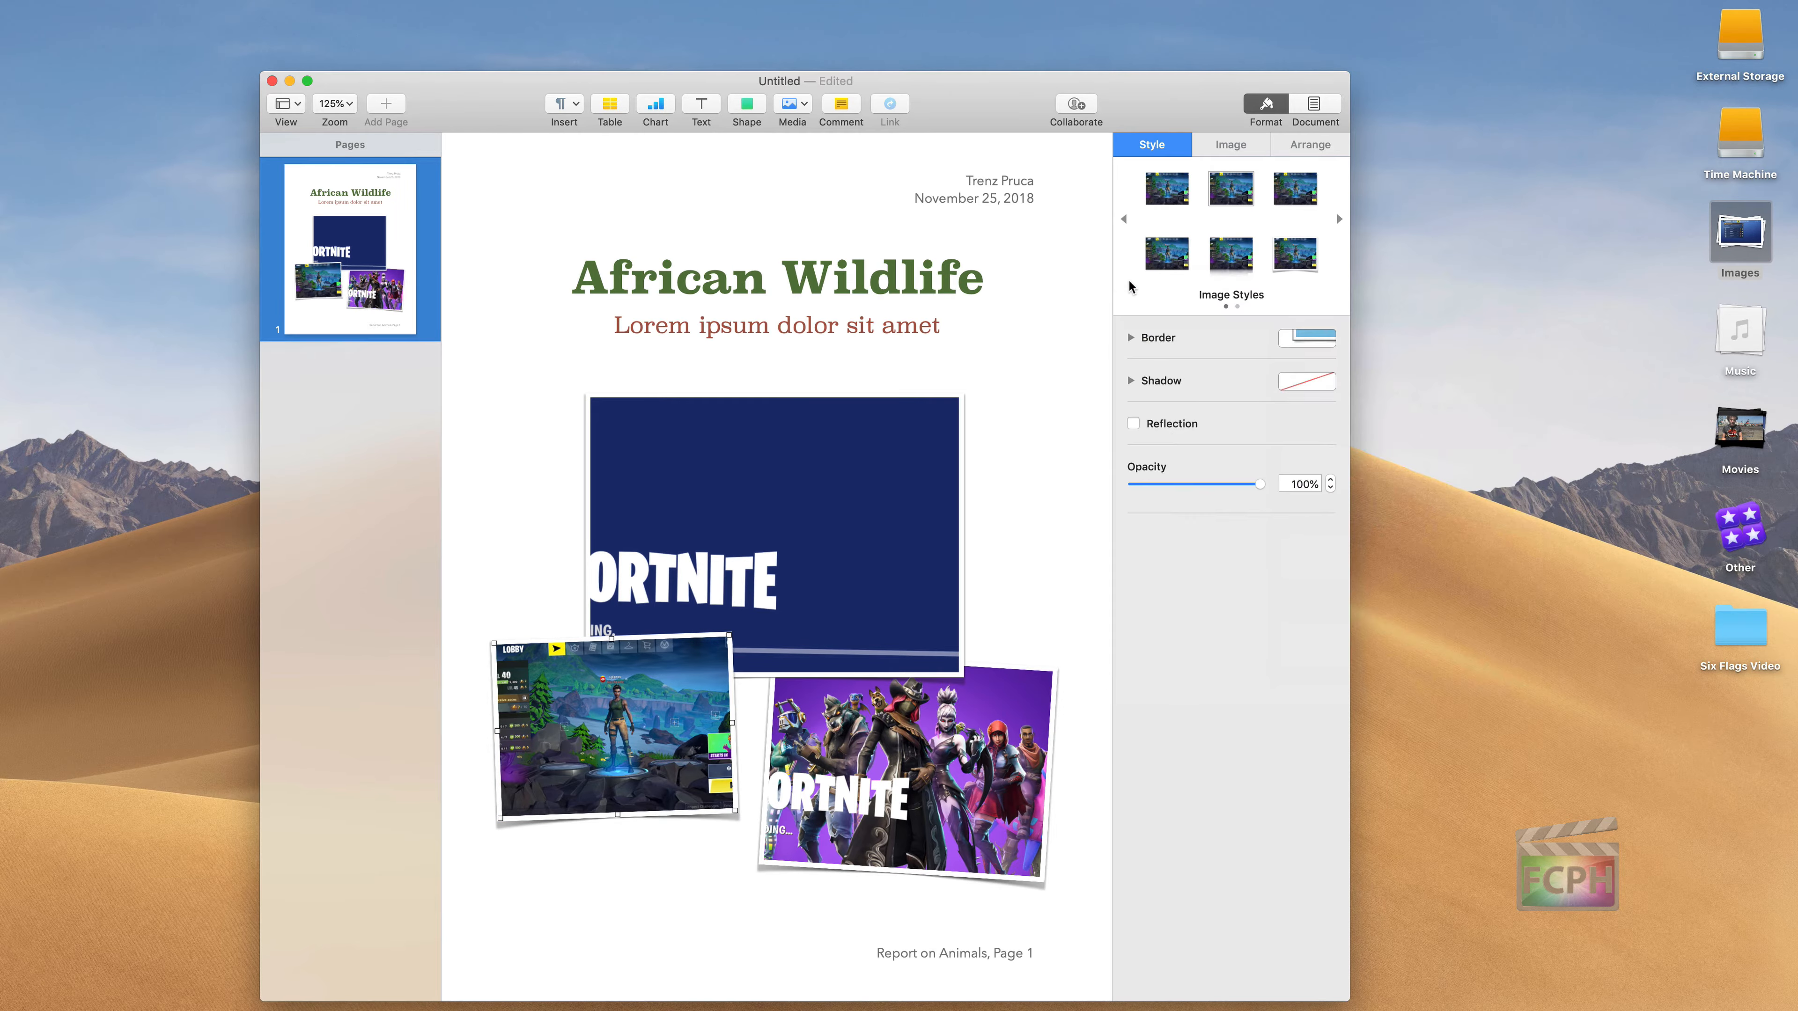
# Show the document's page setup options and check the collaboration feature without setting it up.
pyautogui.click(1314, 105)
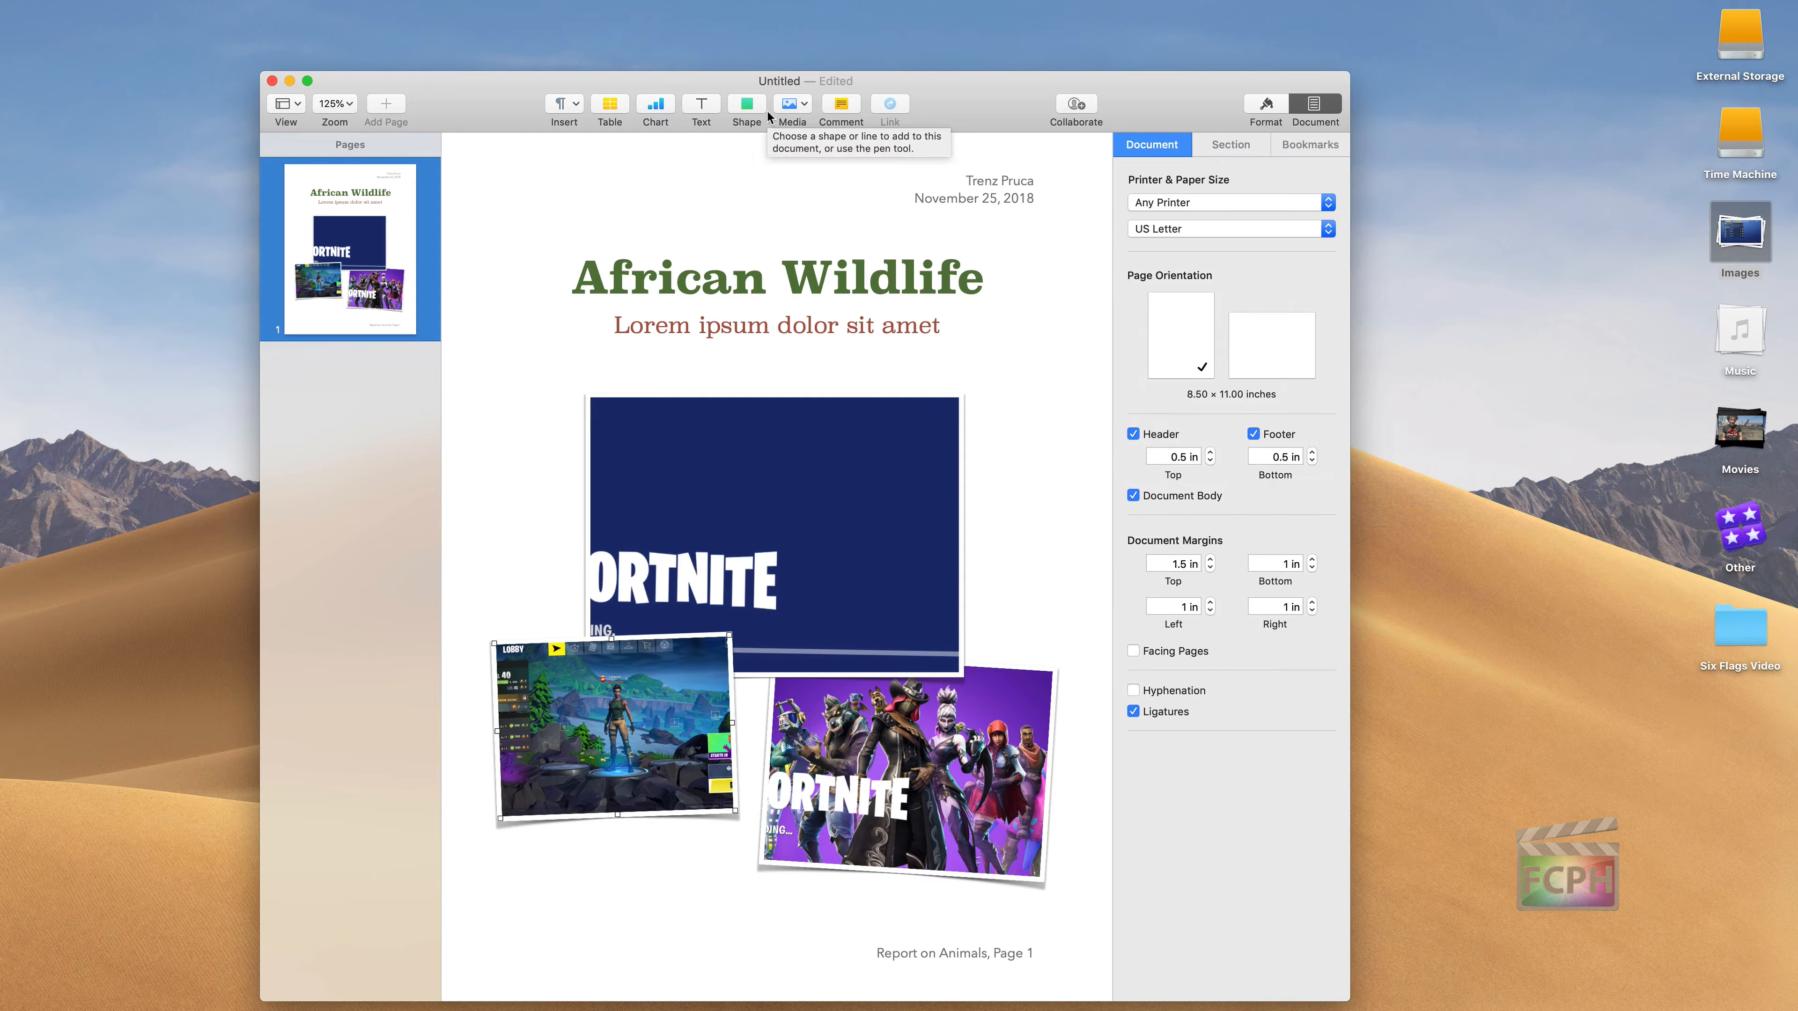
pyautogui.click(1077, 104)
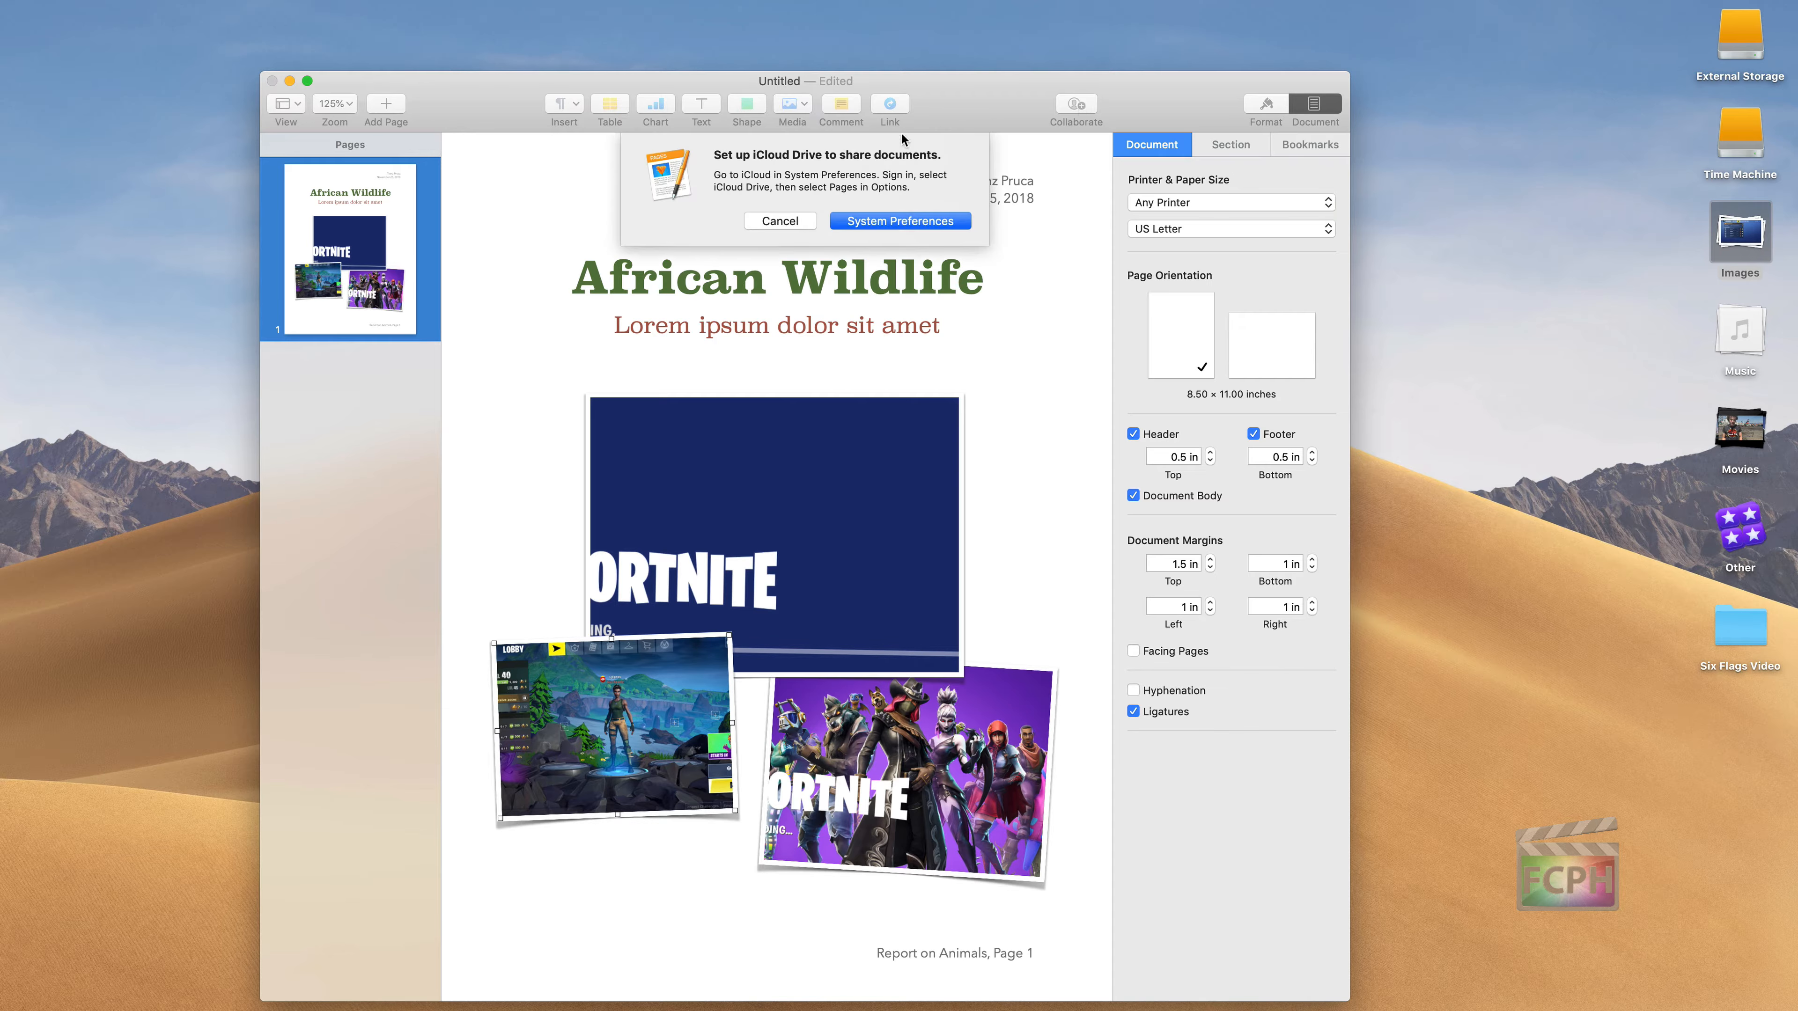
pyautogui.click(787, 224)
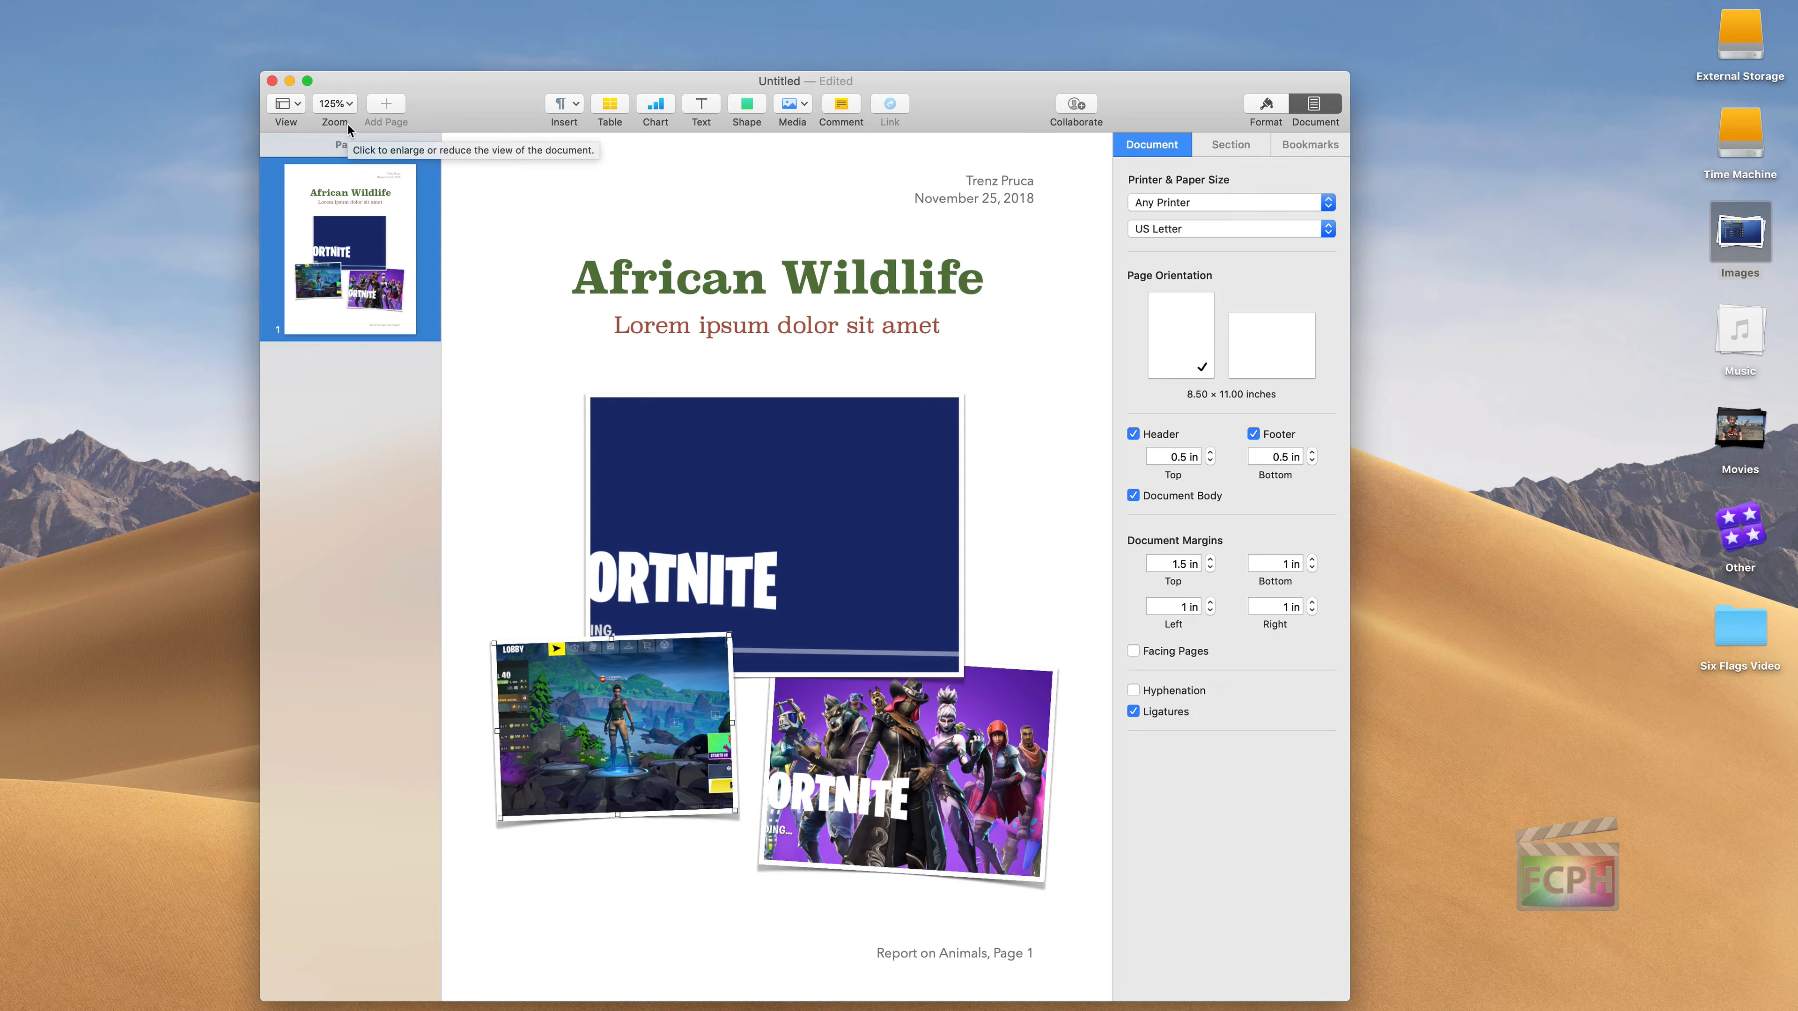
# Examine the options for sending a copy of the document and the file, export and publishing commands.
pyautogui.moveTo(195, 5)
pyautogui.click(395, 9)
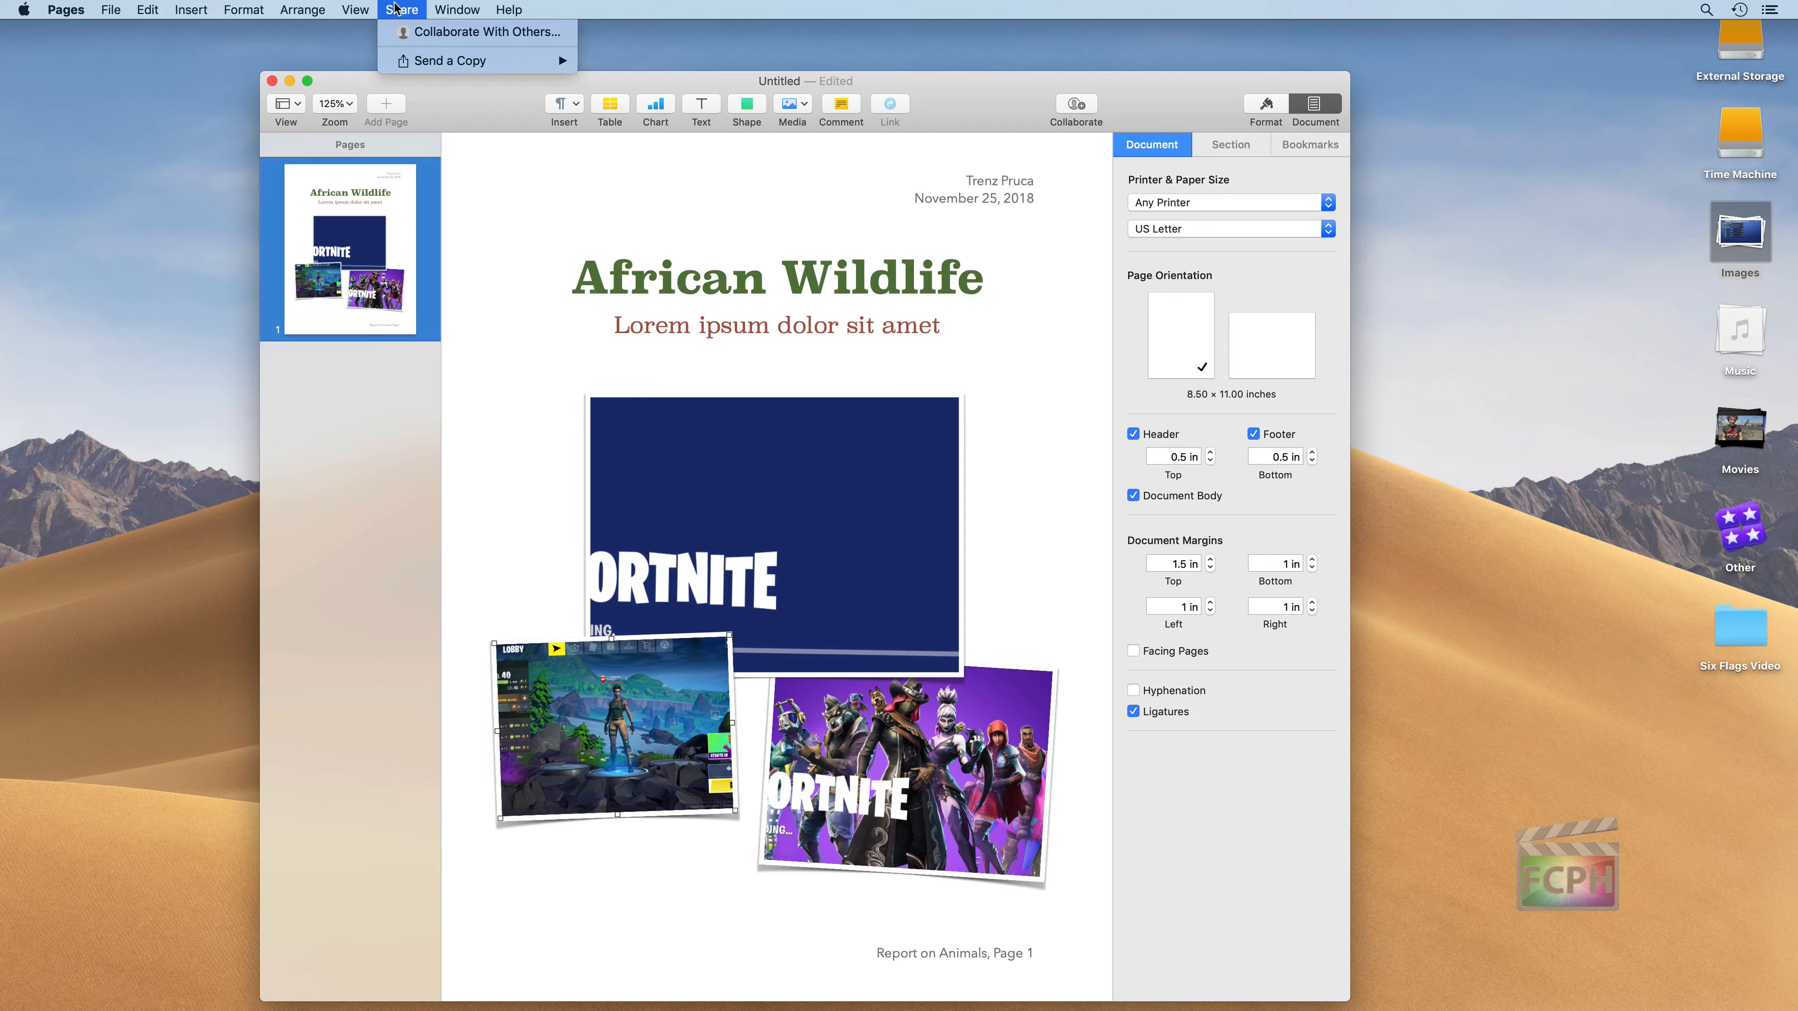
pyautogui.moveTo(434, 62)
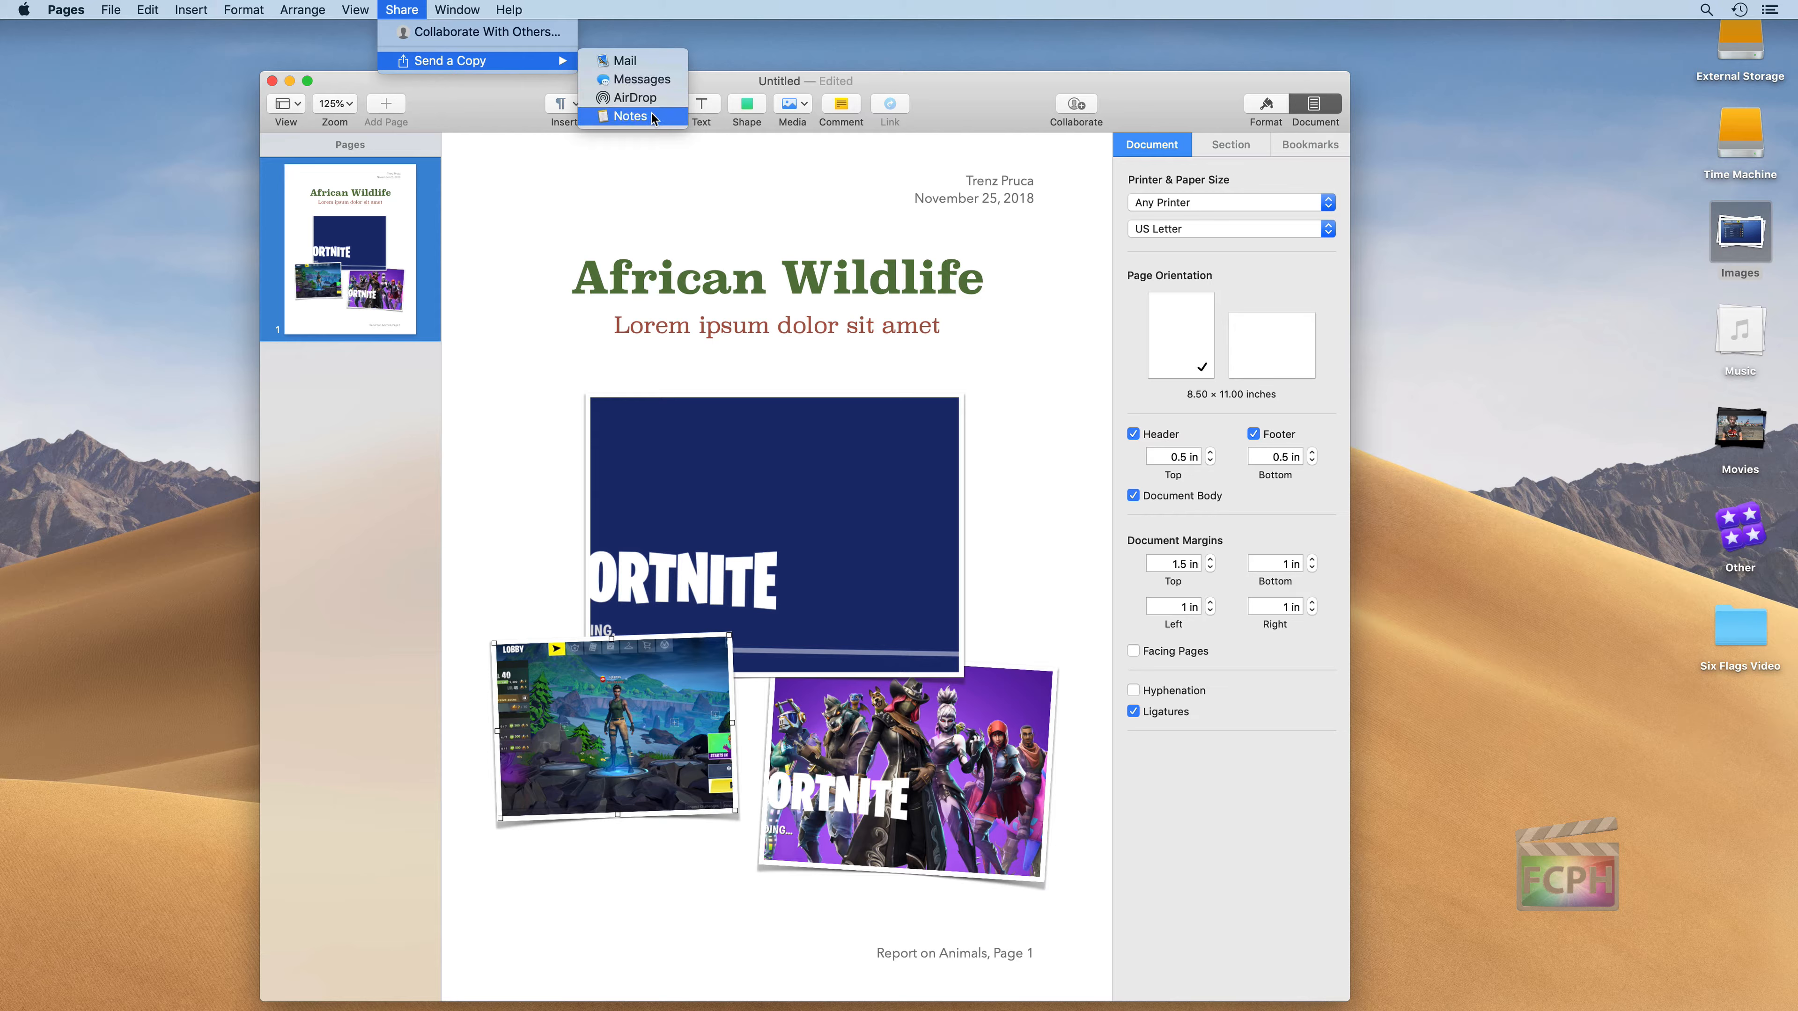
pyautogui.moveTo(106, 5)
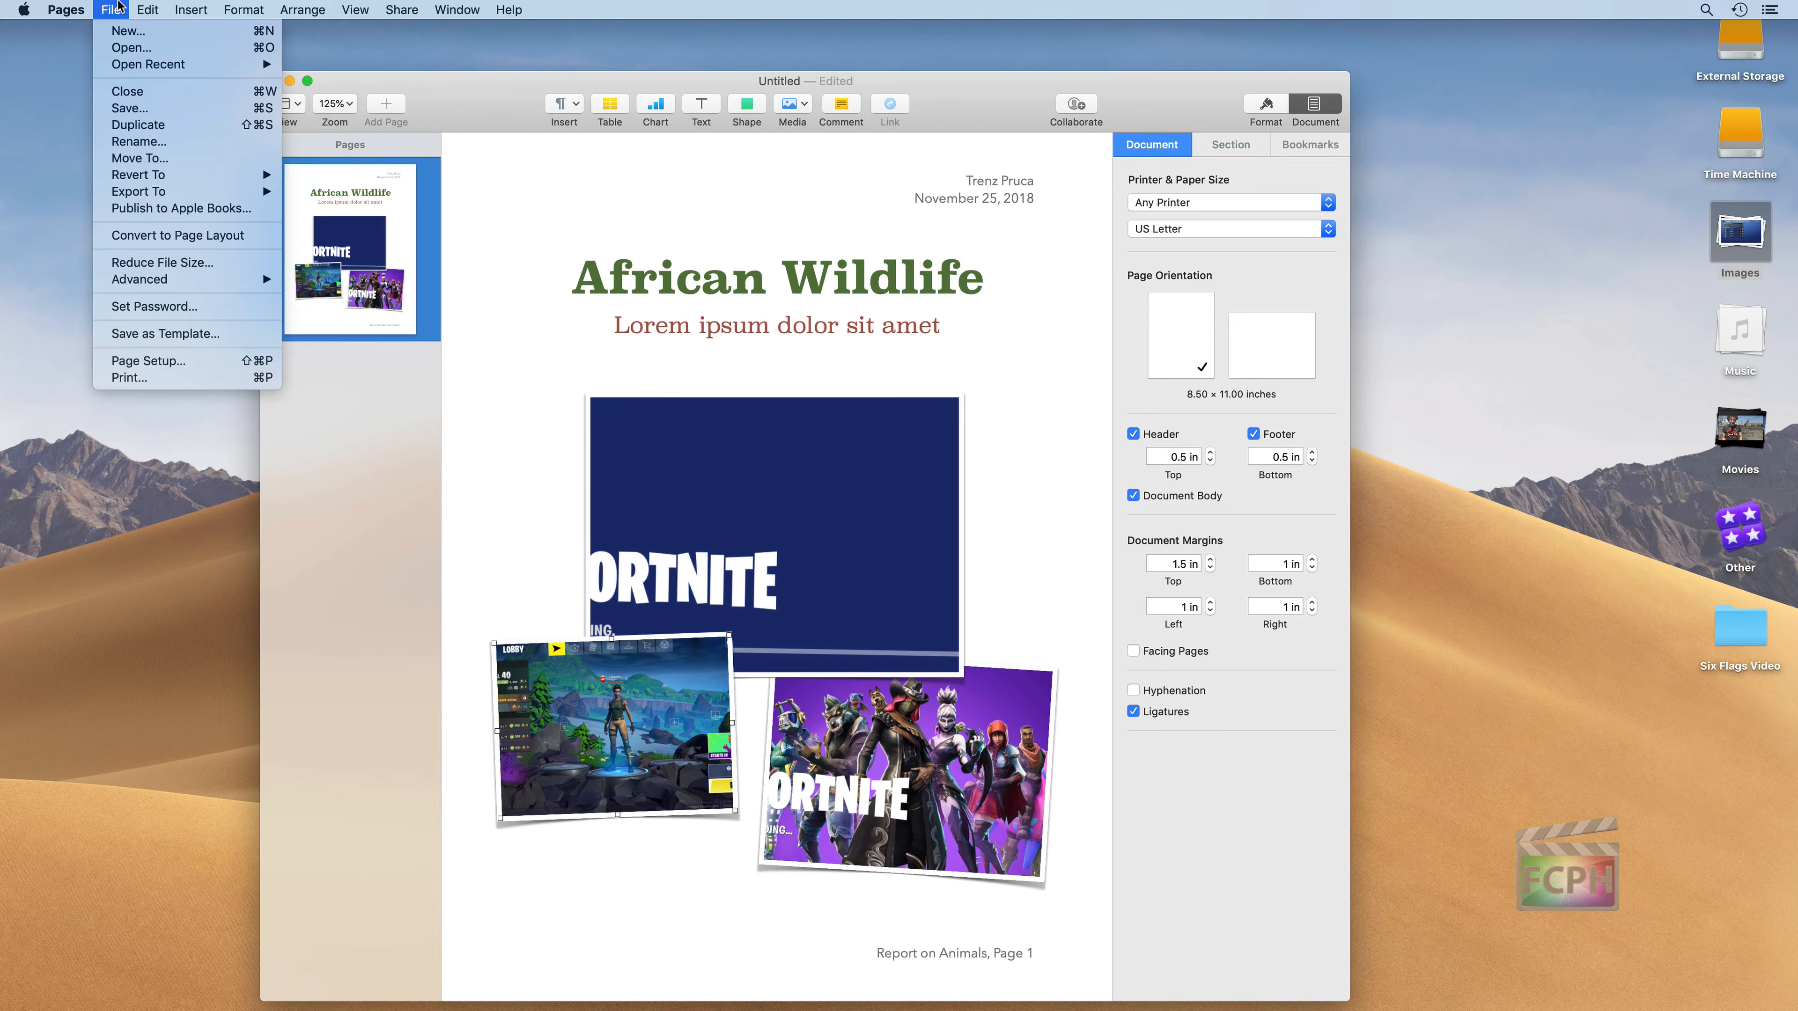
pyautogui.moveTo(202, 192)
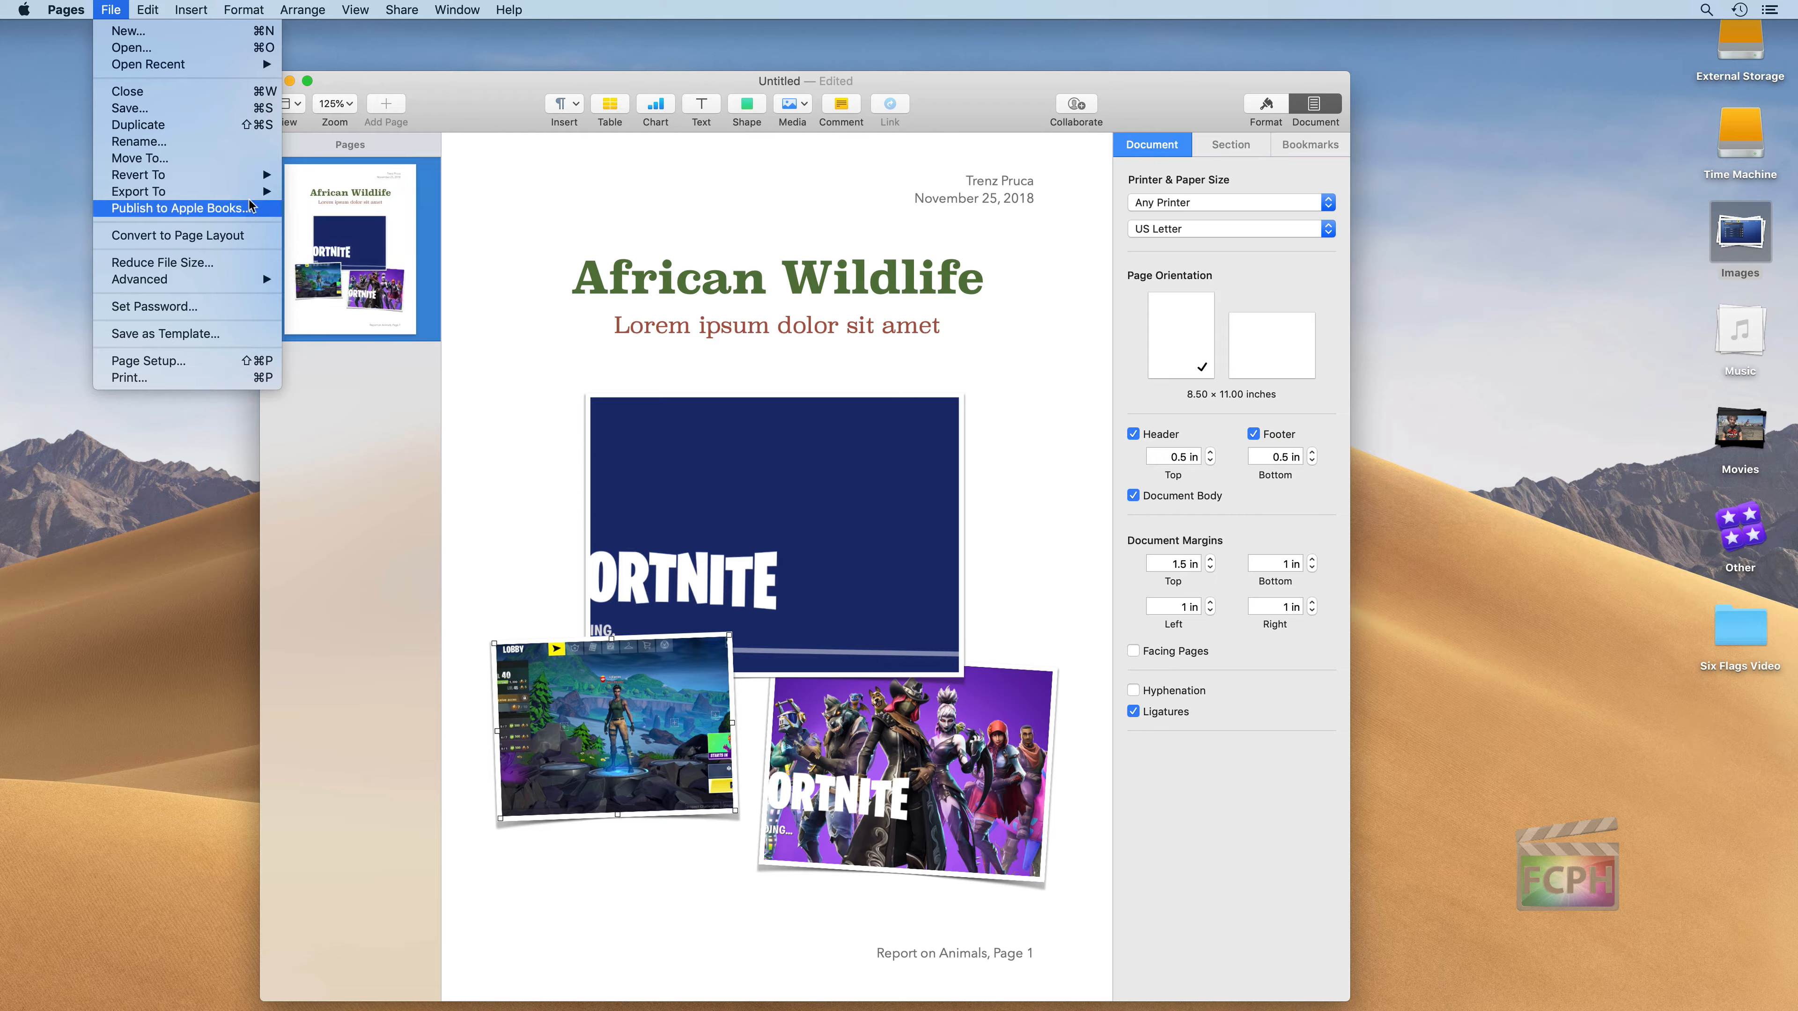
pyautogui.click(103, 9)
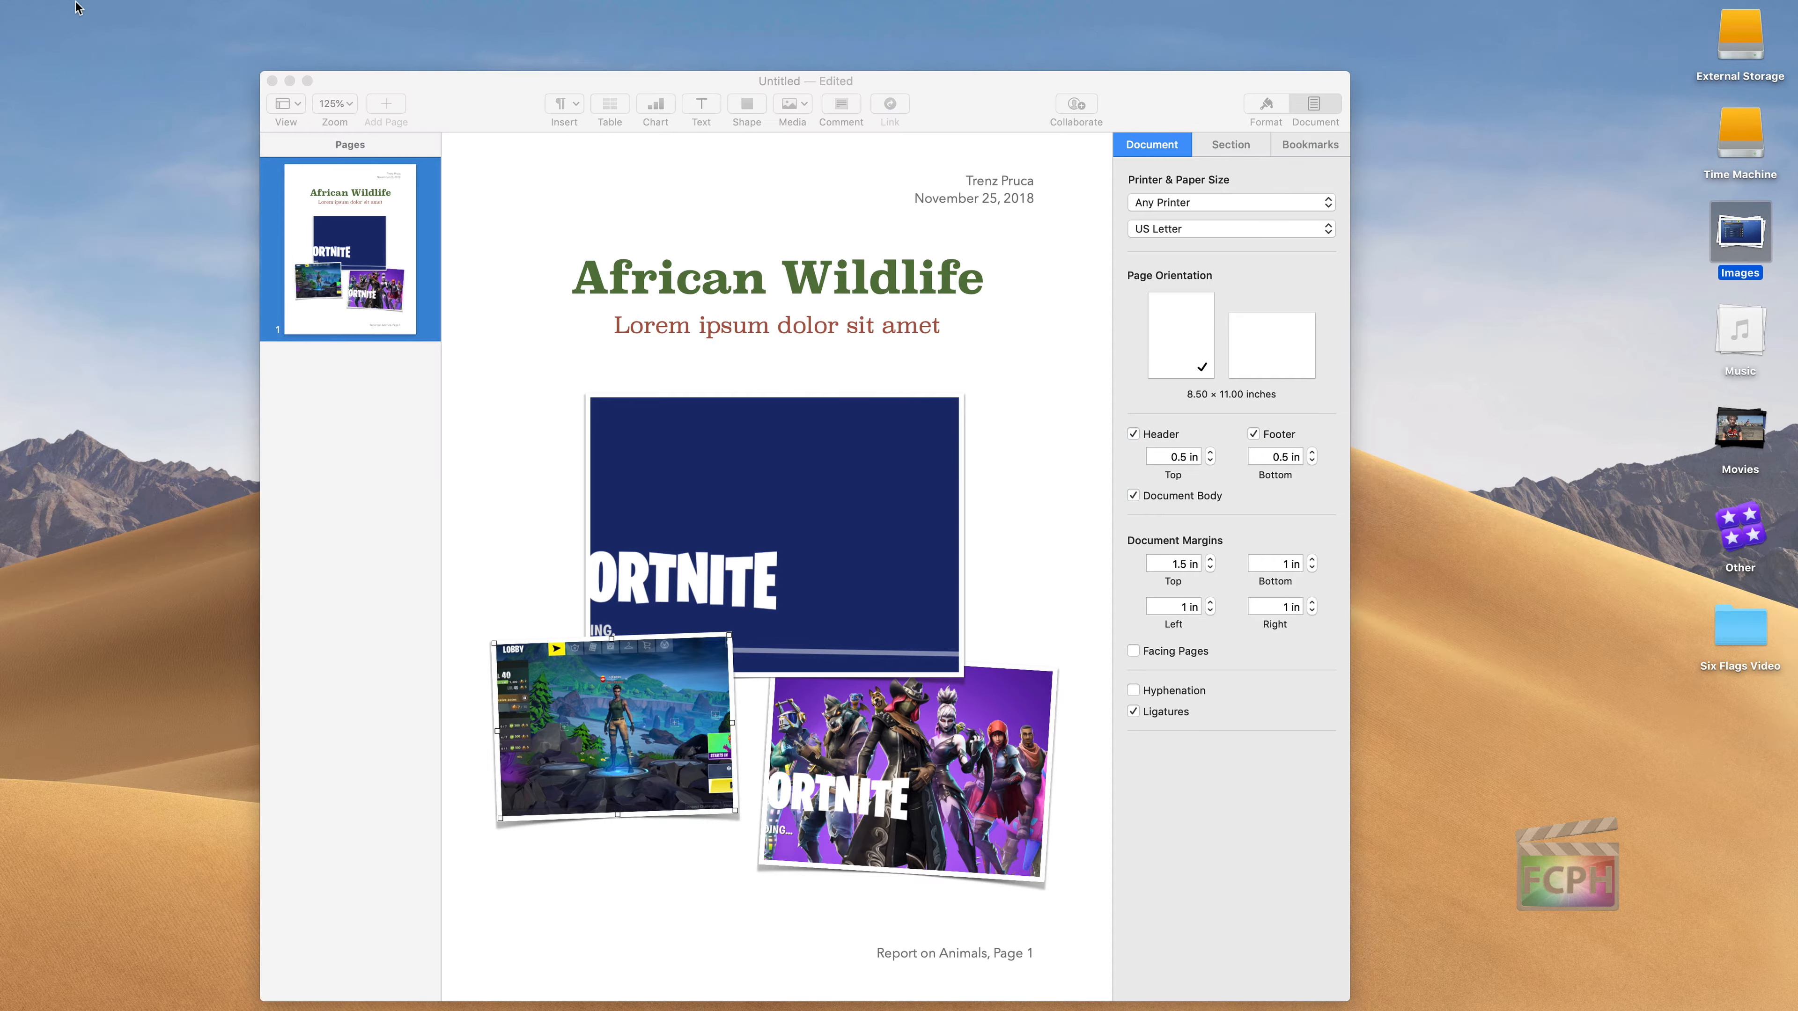
# Close the untitled African Wildlife report and delete it instead of saving.
pyautogui.click(401, 84)
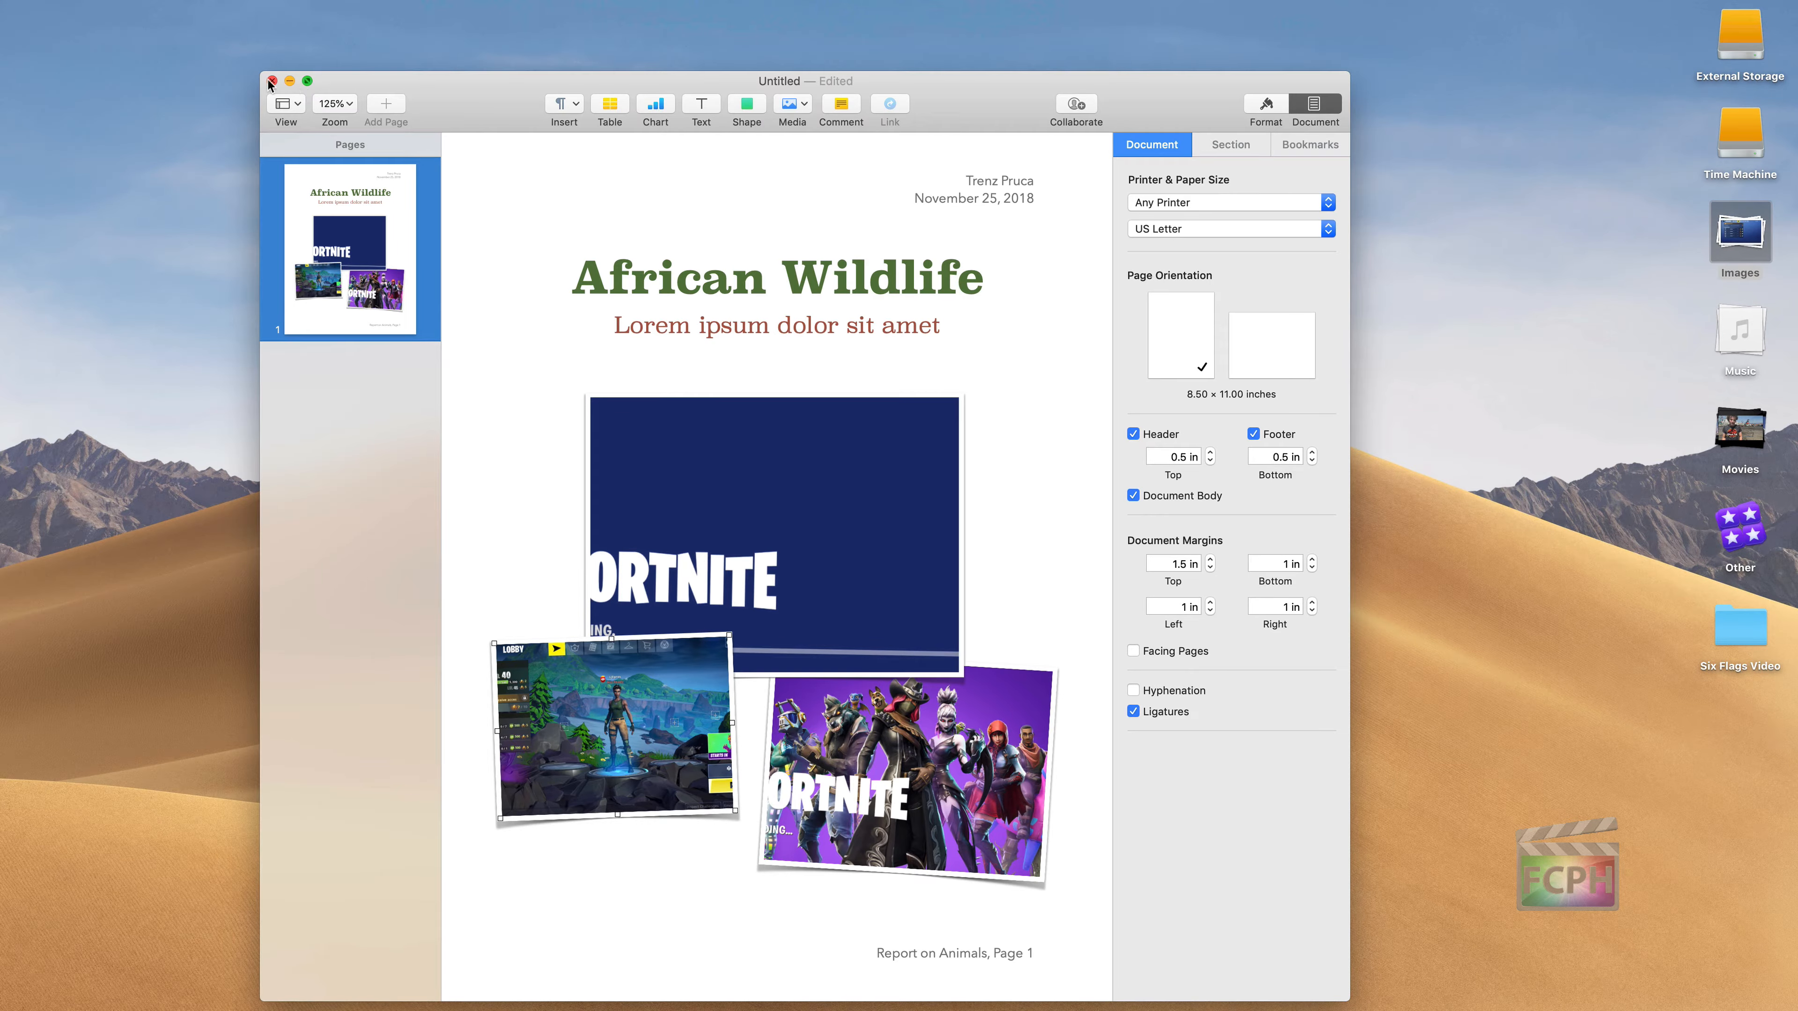
pyautogui.click(272, 81)
pyautogui.click(669, 327)
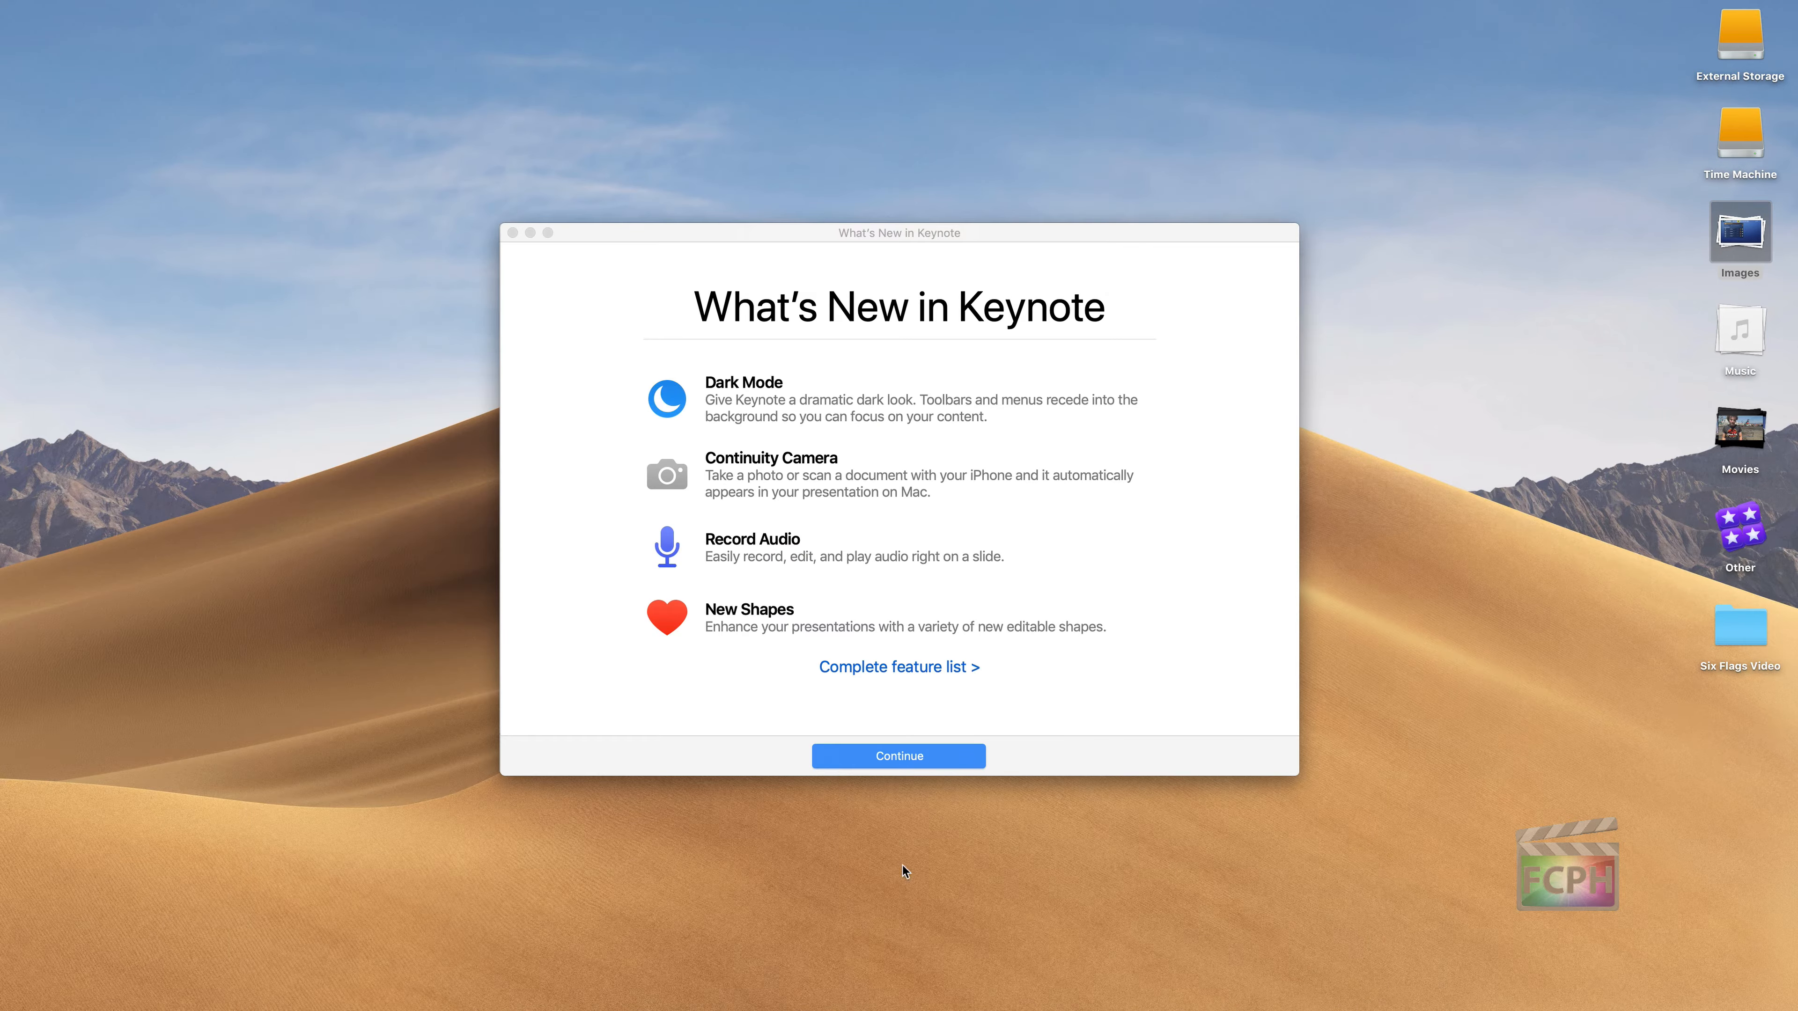
# Switch to Keynote, dismiss its What's New introduction and start a new document.
pyautogui.click(1020, 656)
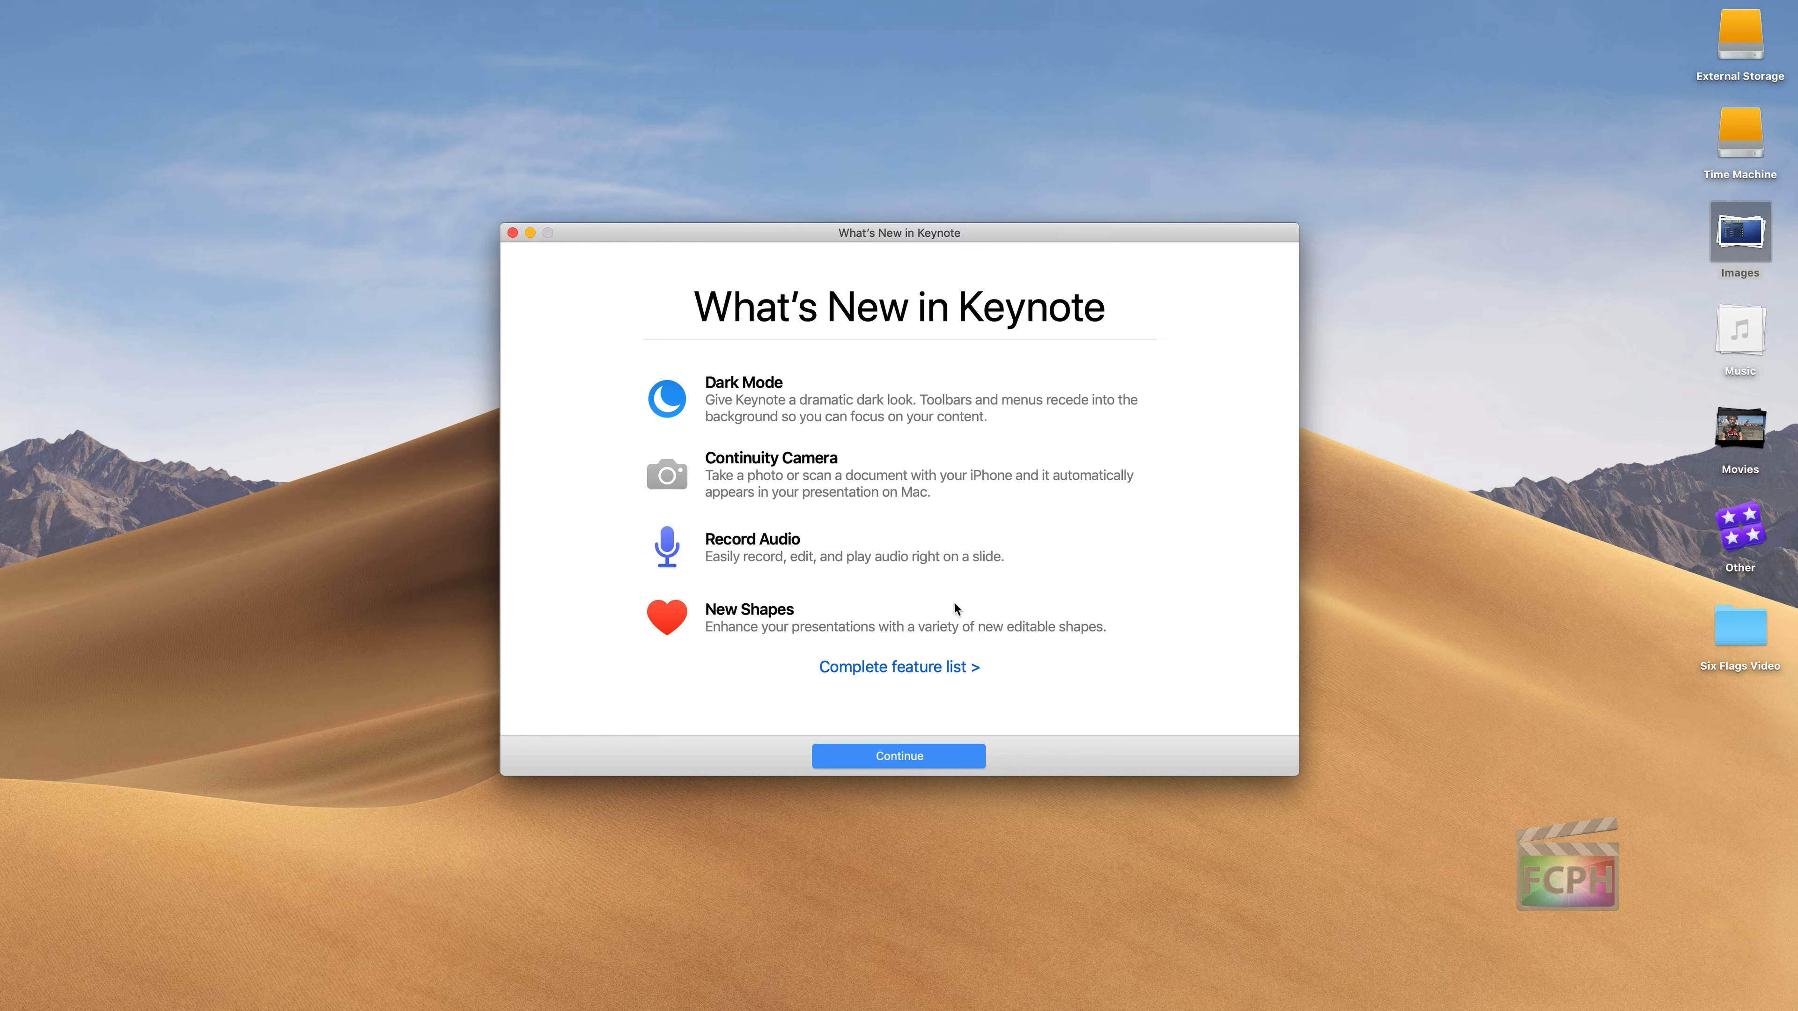
pyautogui.click(937, 761)
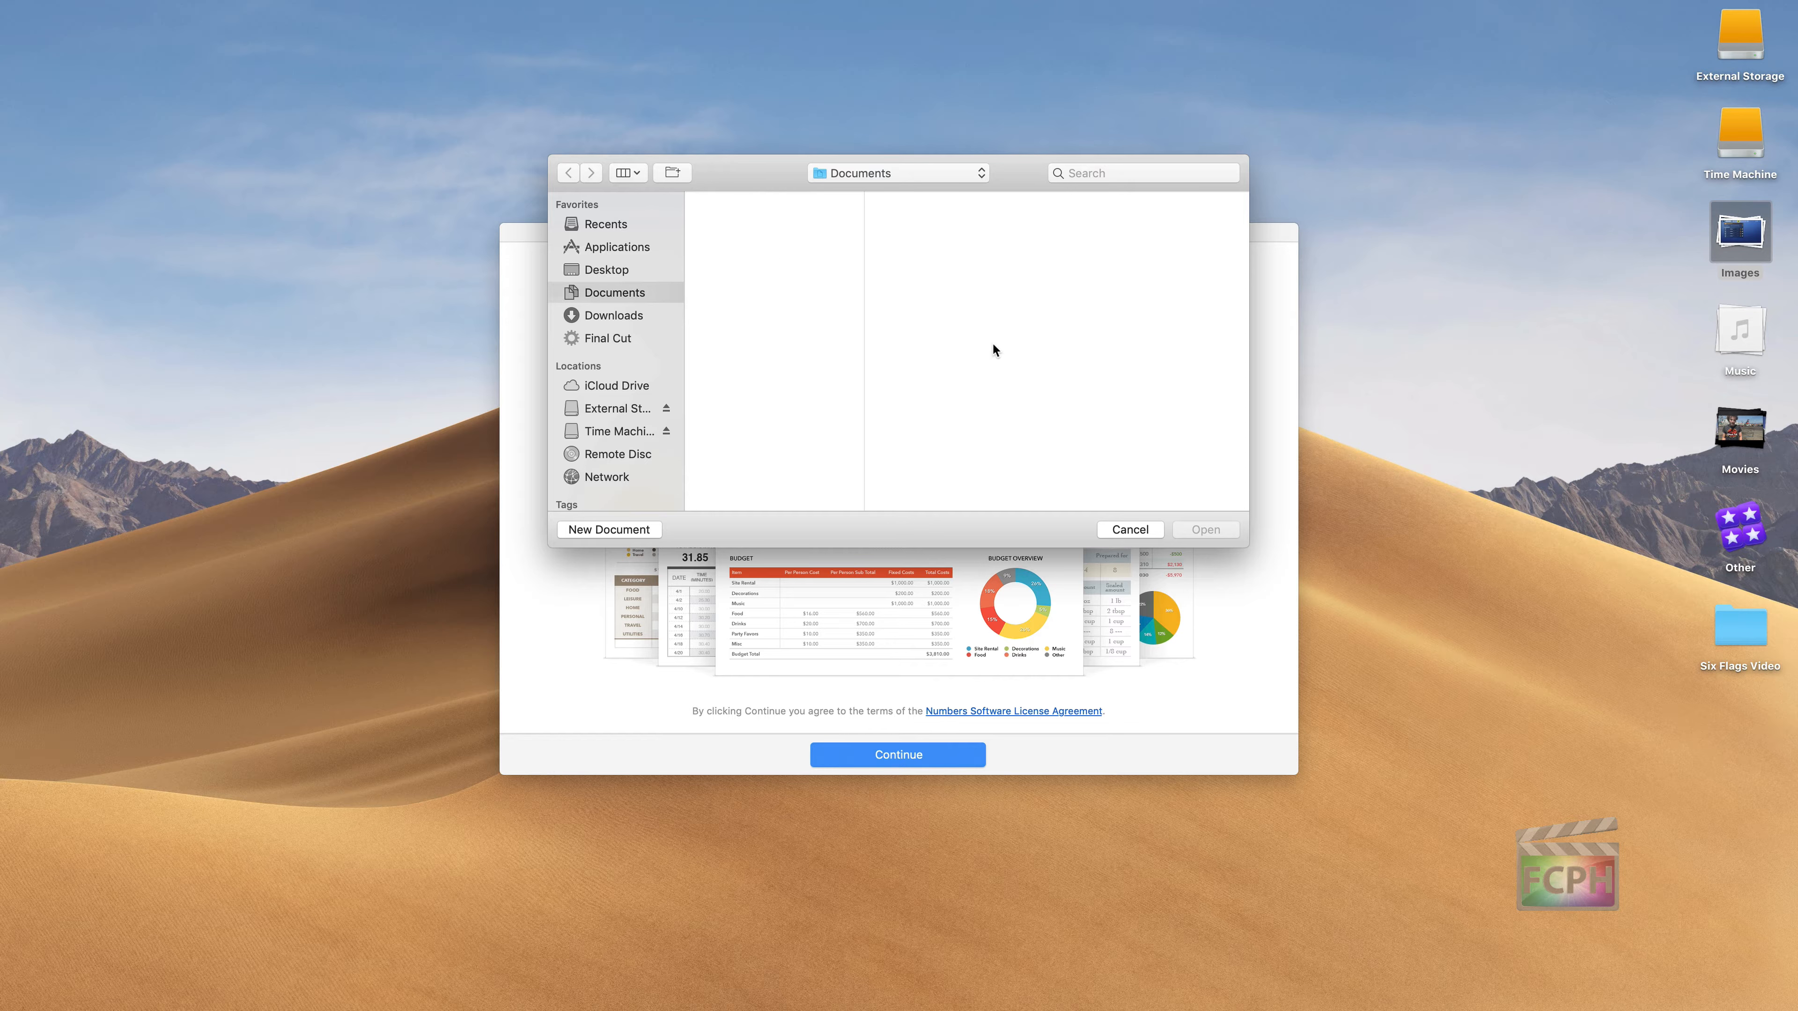
pyautogui.click(610, 531)
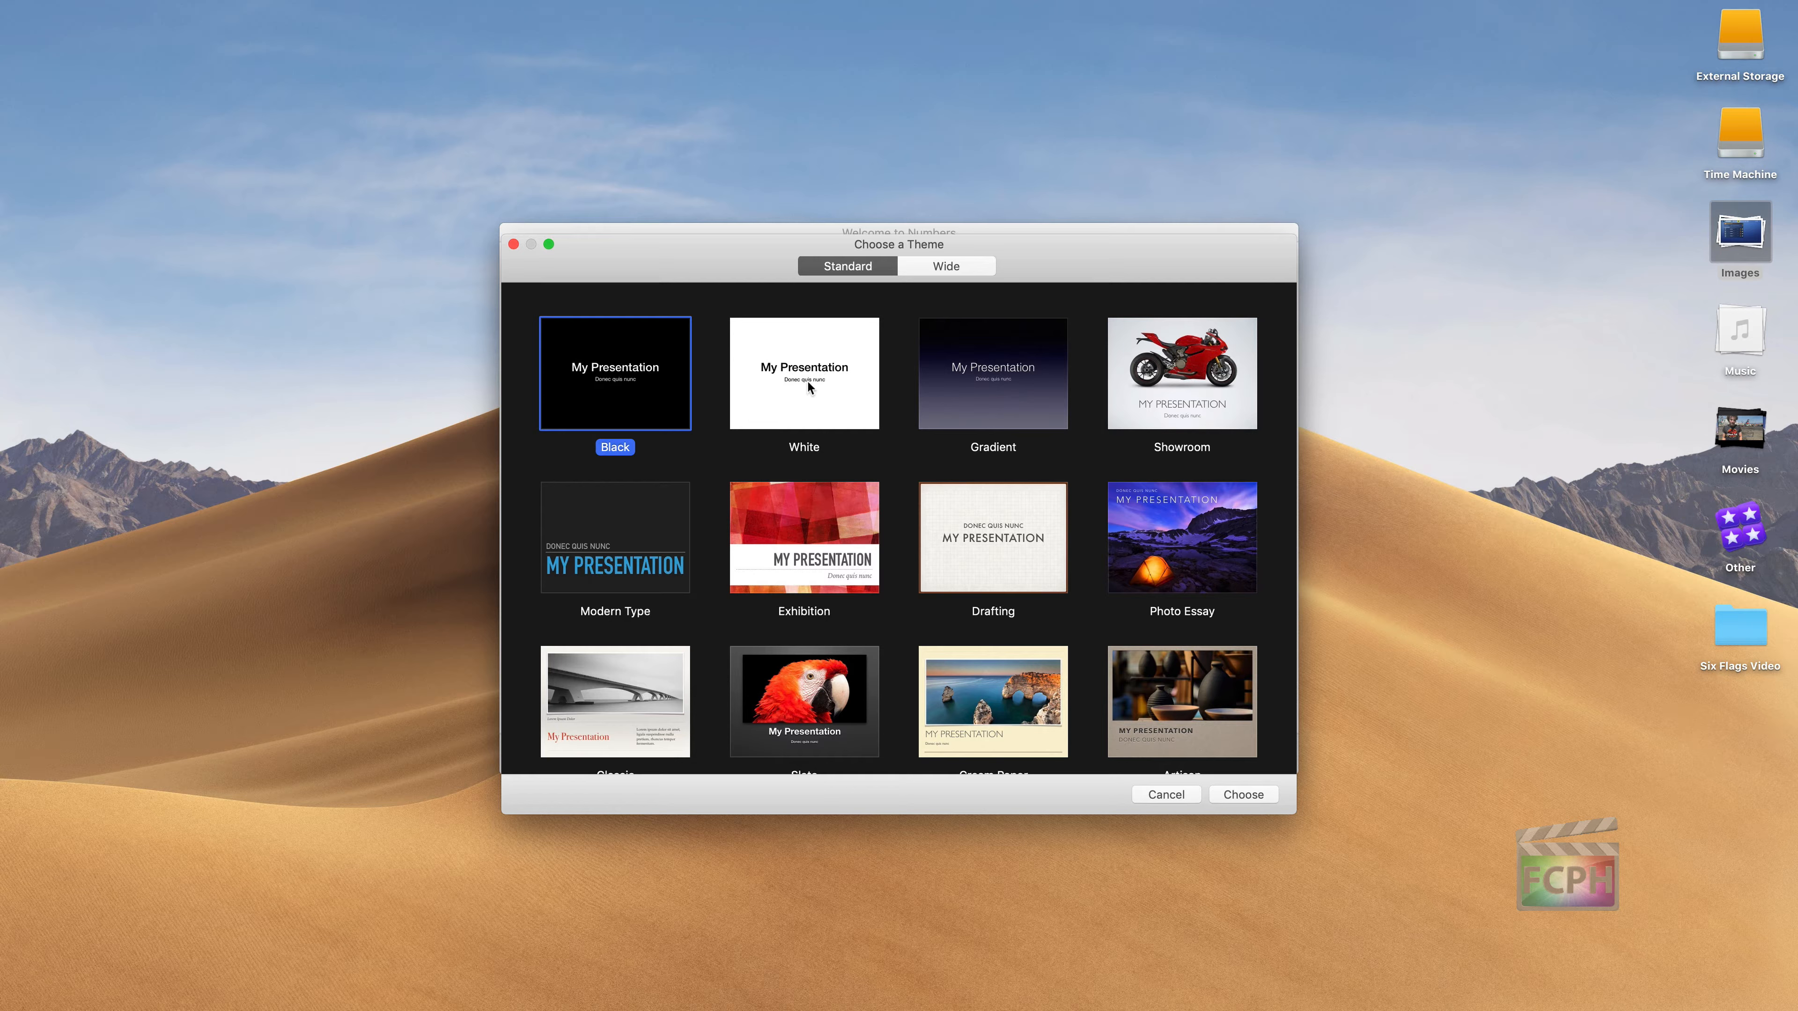
# Create a presentation with the wide Exhibition theme and add a slide with the Title, Bullets & Photo layout.
pyautogui.click(952, 265)
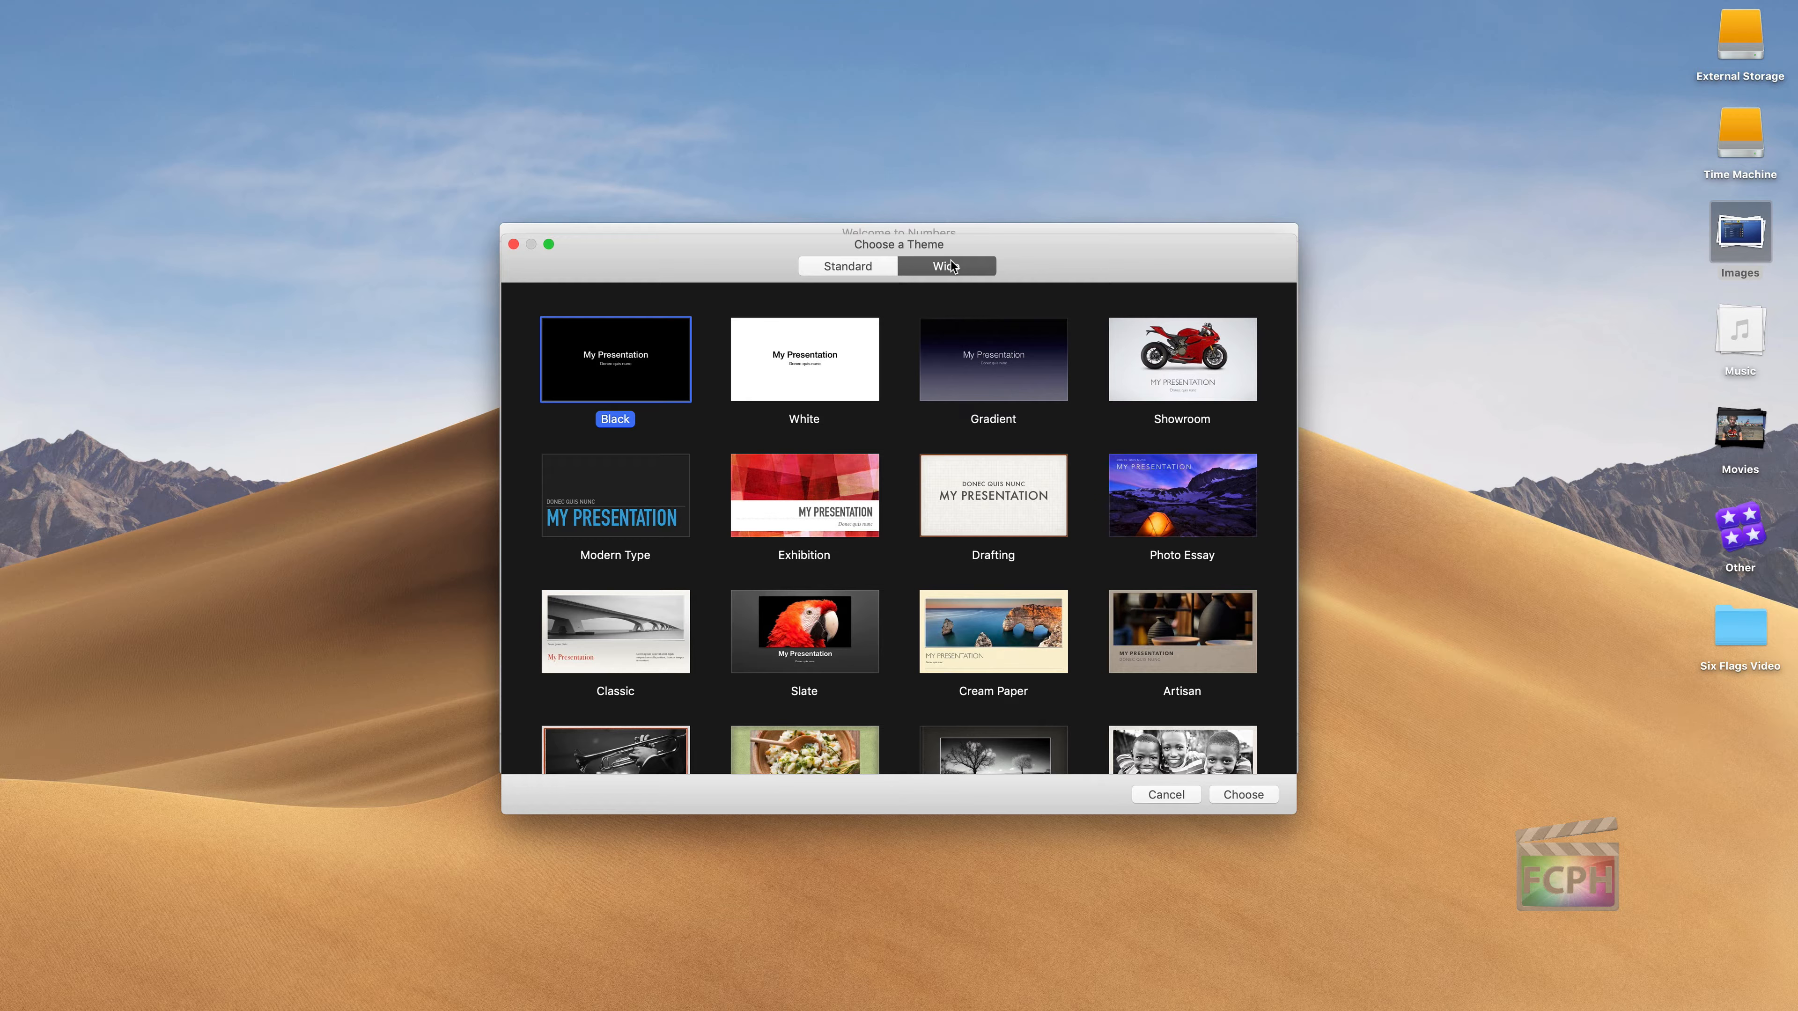
pyautogui.click(860, 271)
pyautogui.click(844, 484)
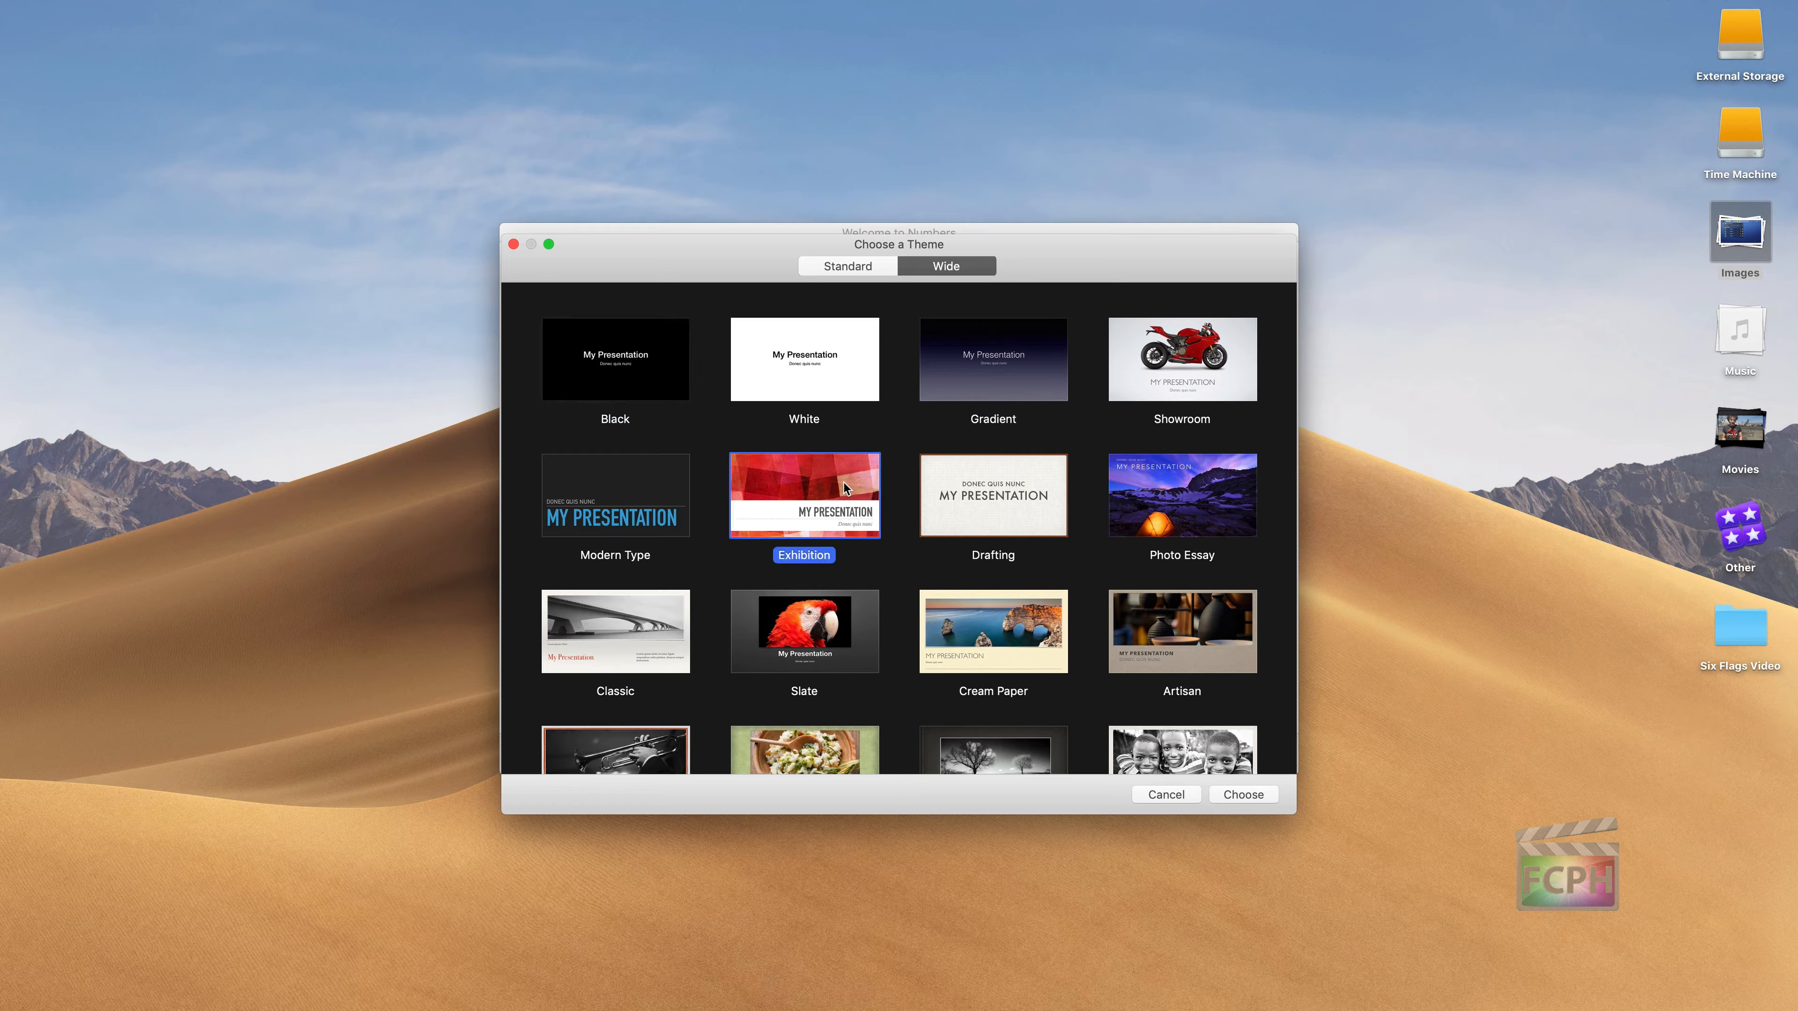
pyautogui.doubleClick(845, 483)
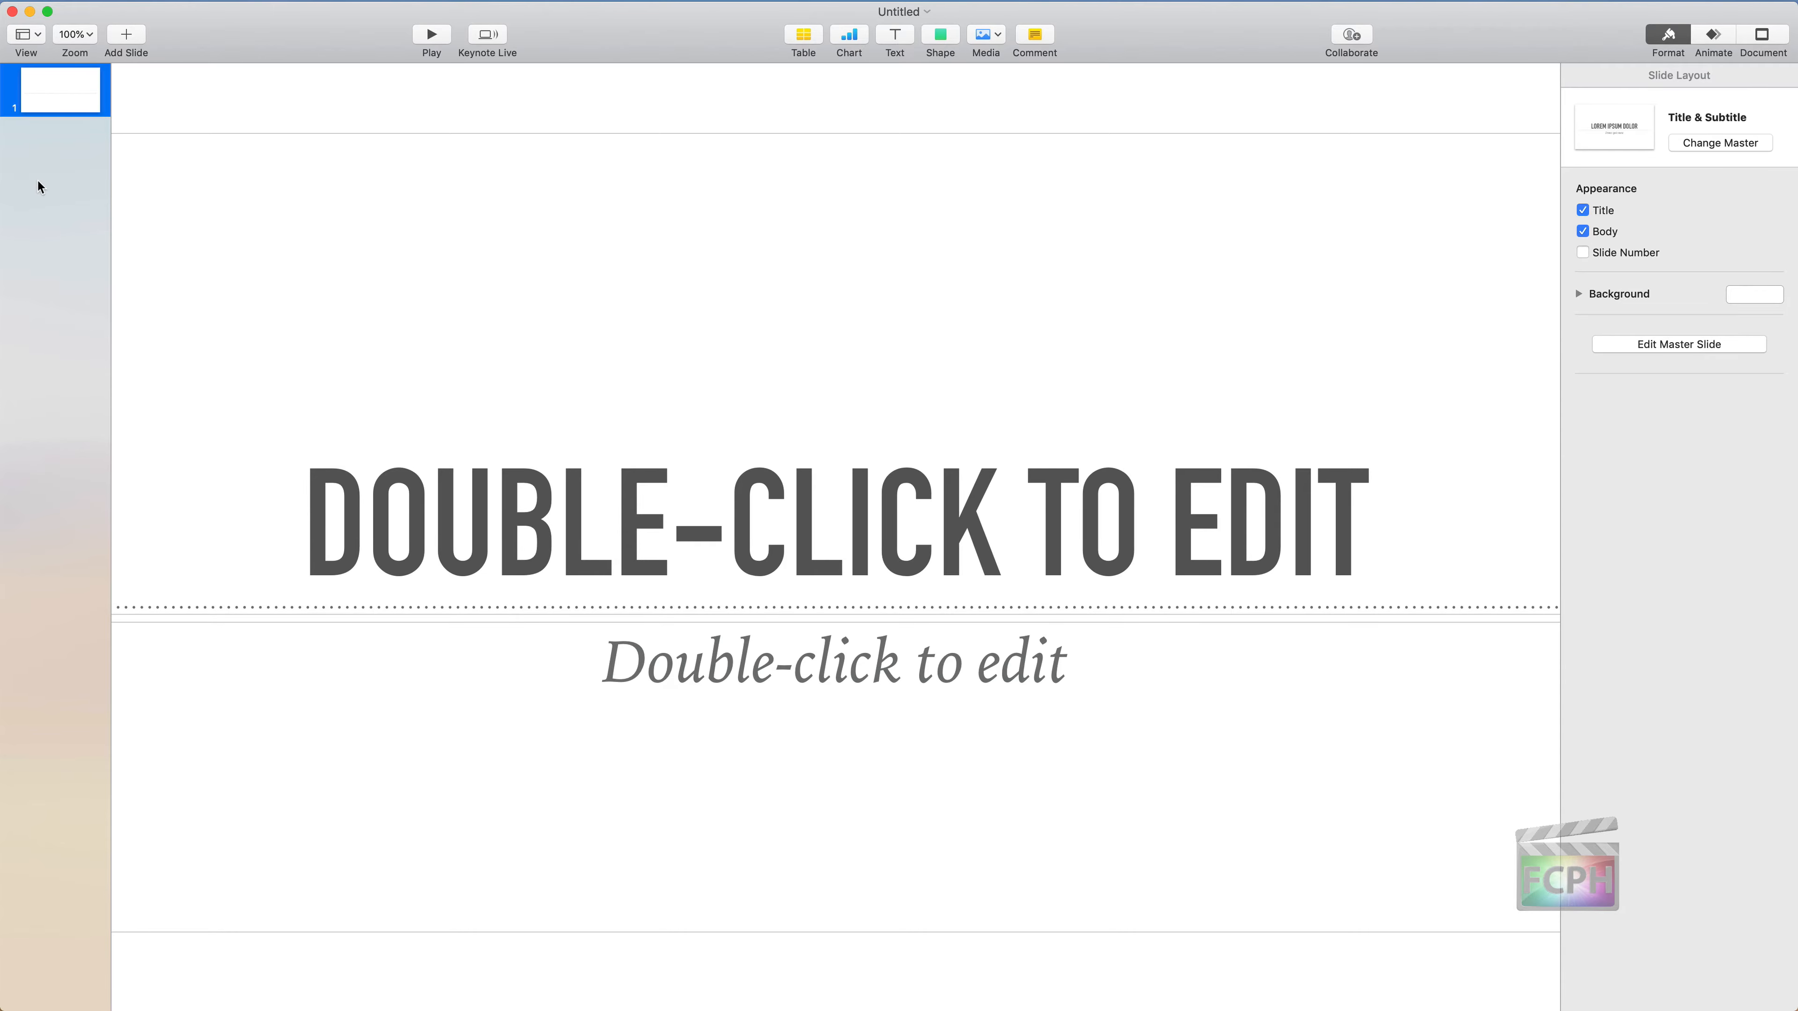
pyautogui.click(128, 36)
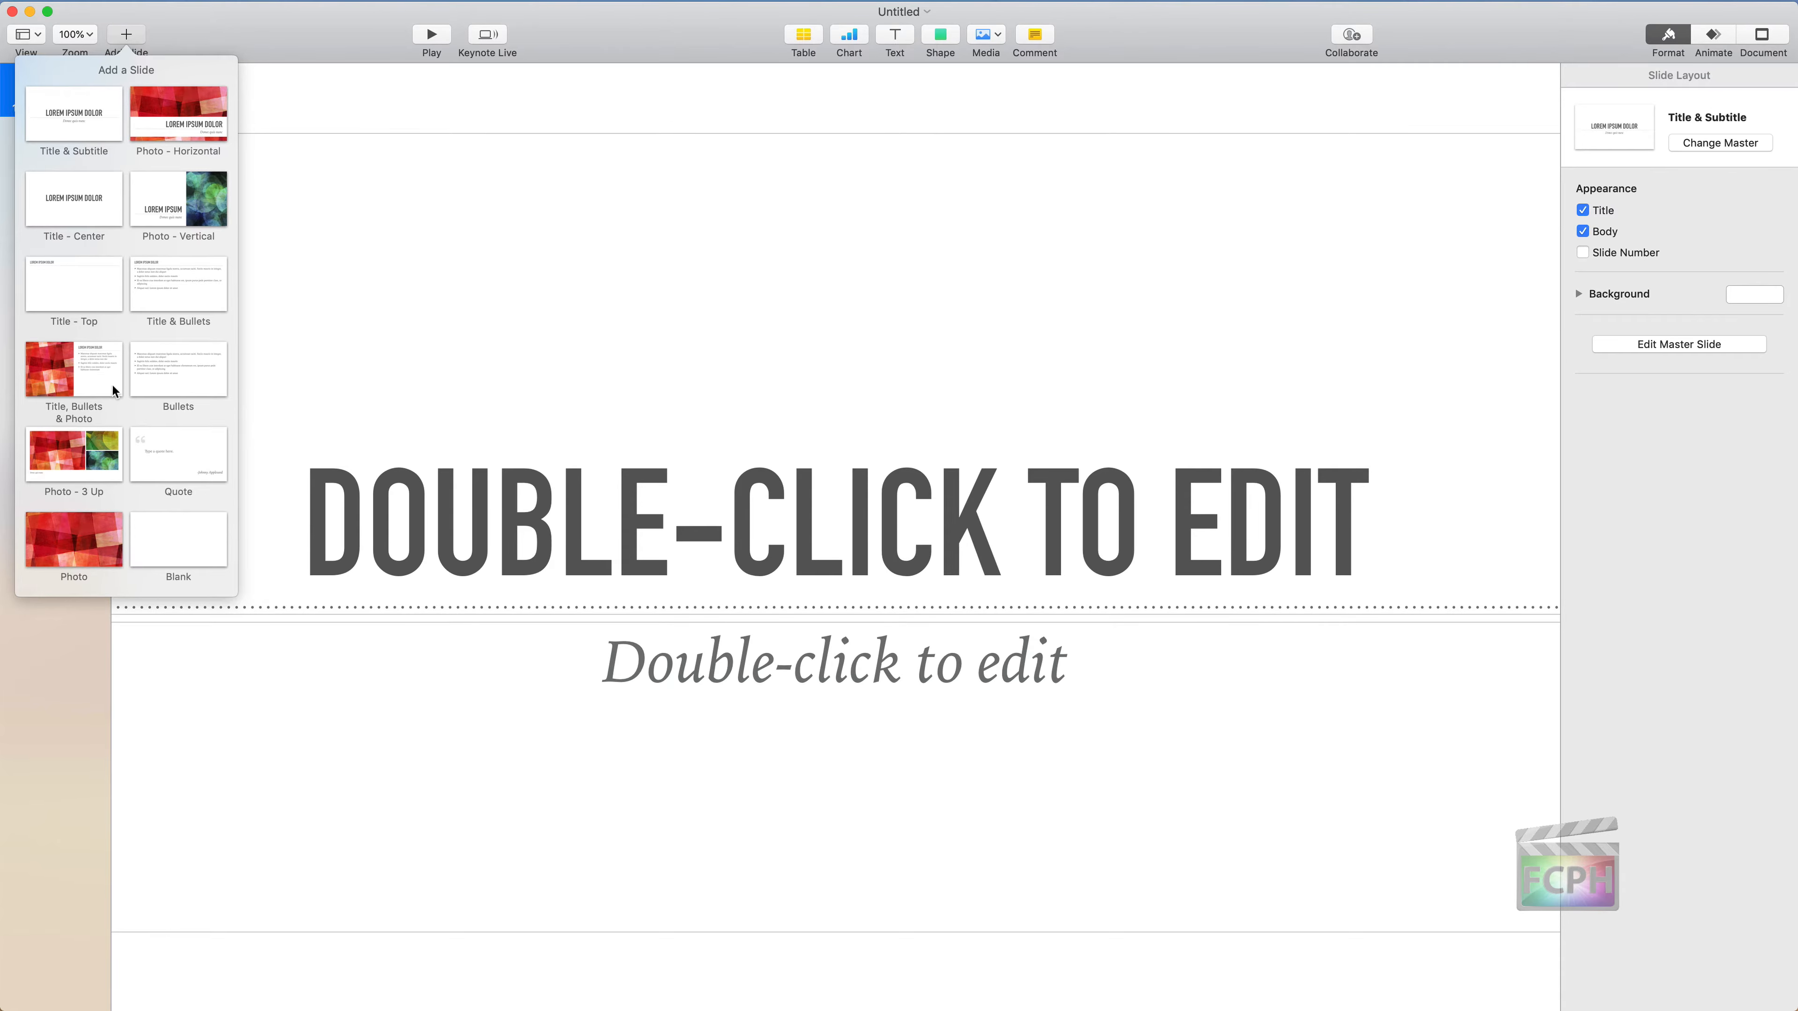
pyautogui.click(87, 375)
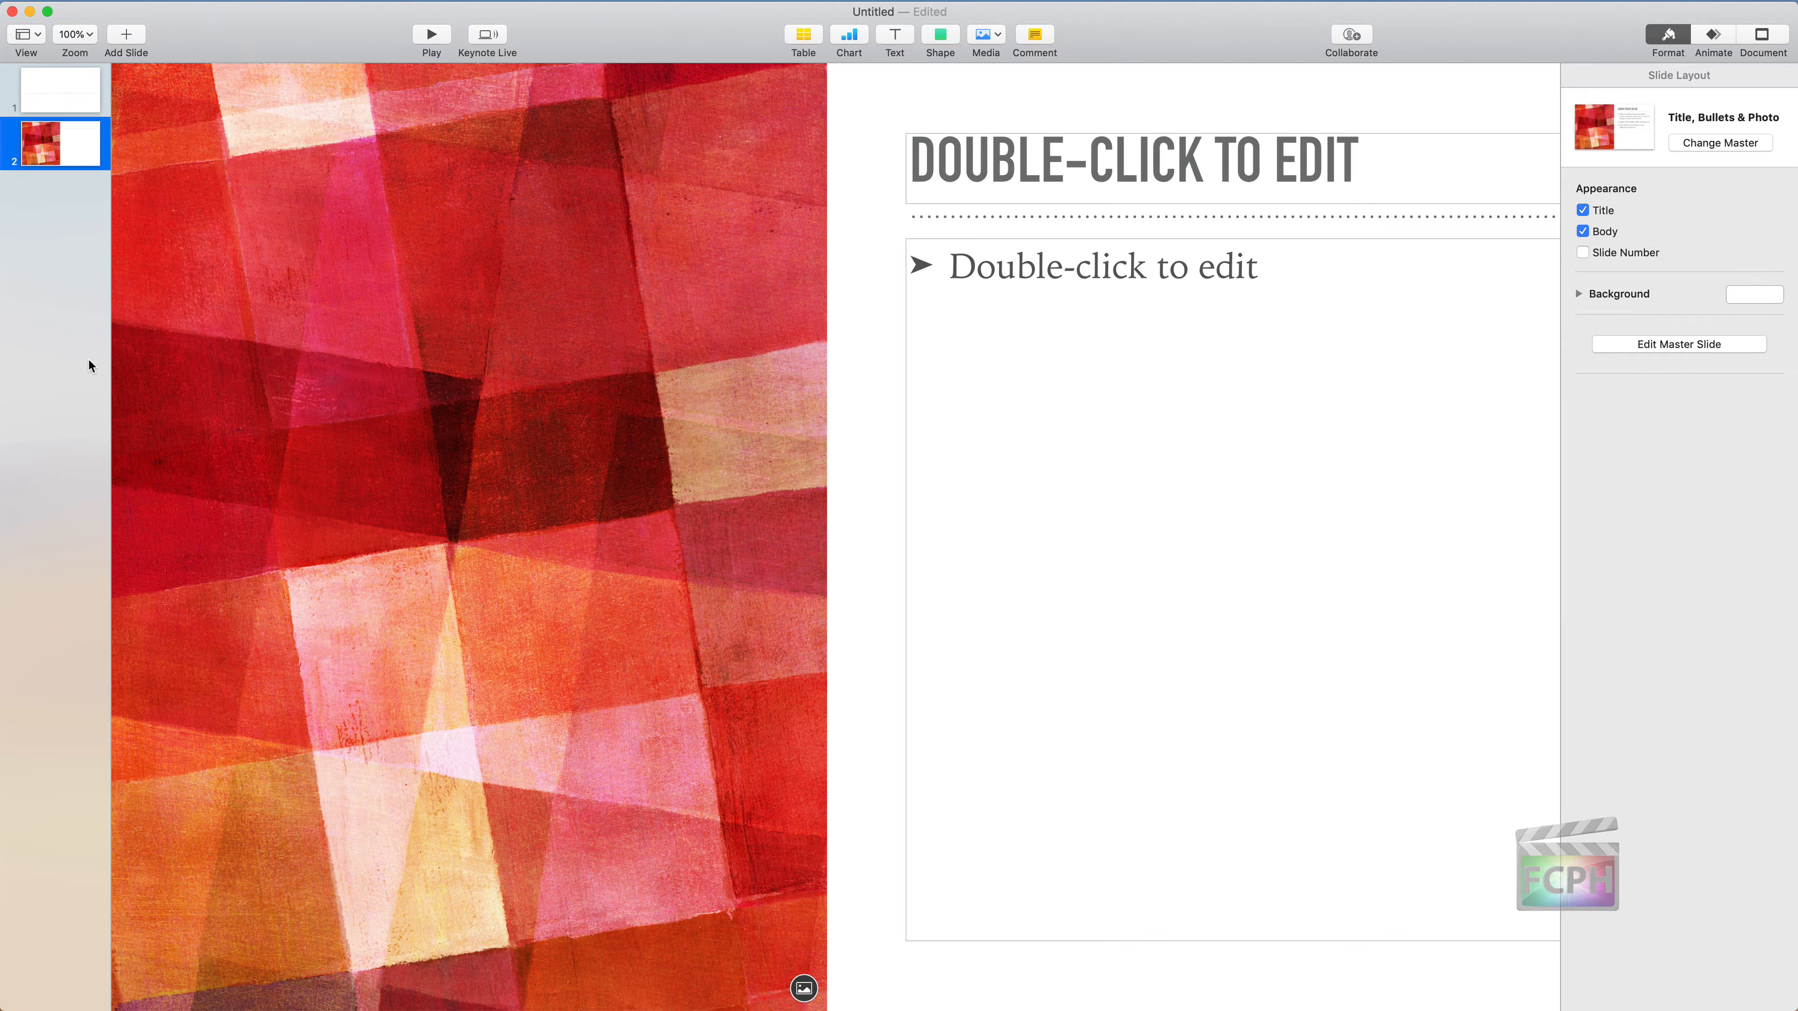
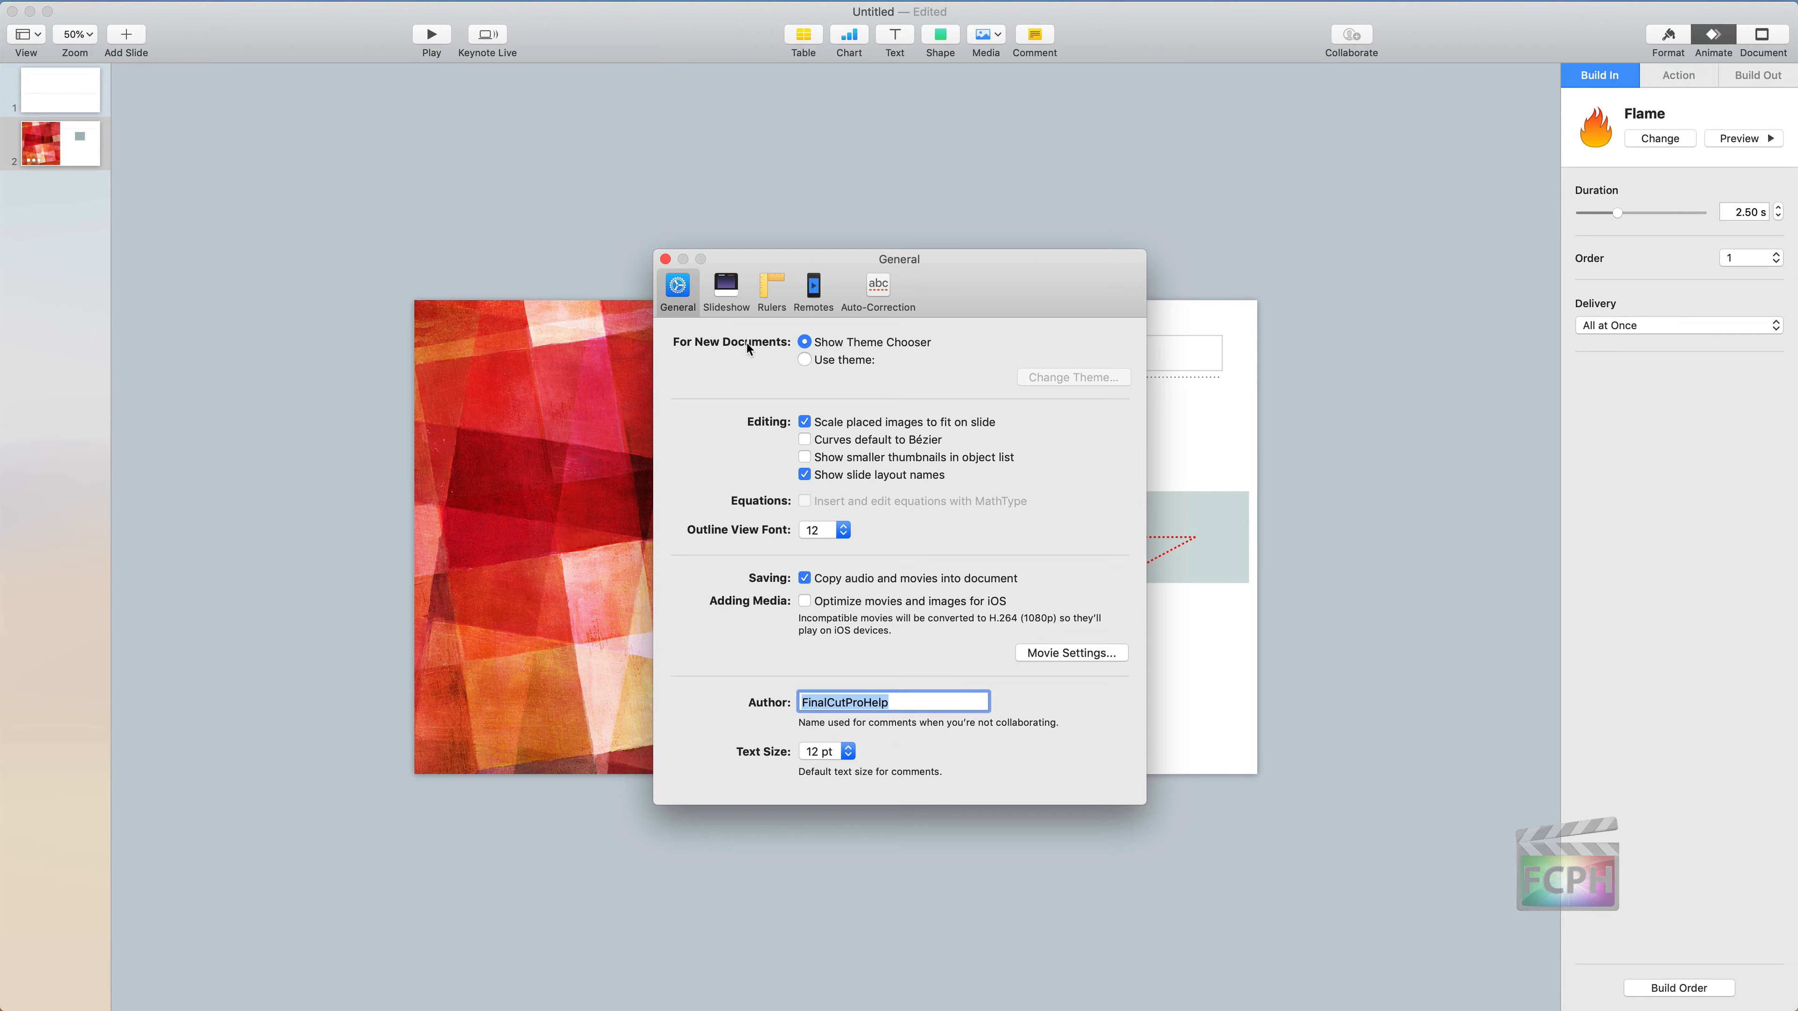
# Review the Slideshow and Remotes preferences, and close the preferences window.
pyautogui.click(729, 293)
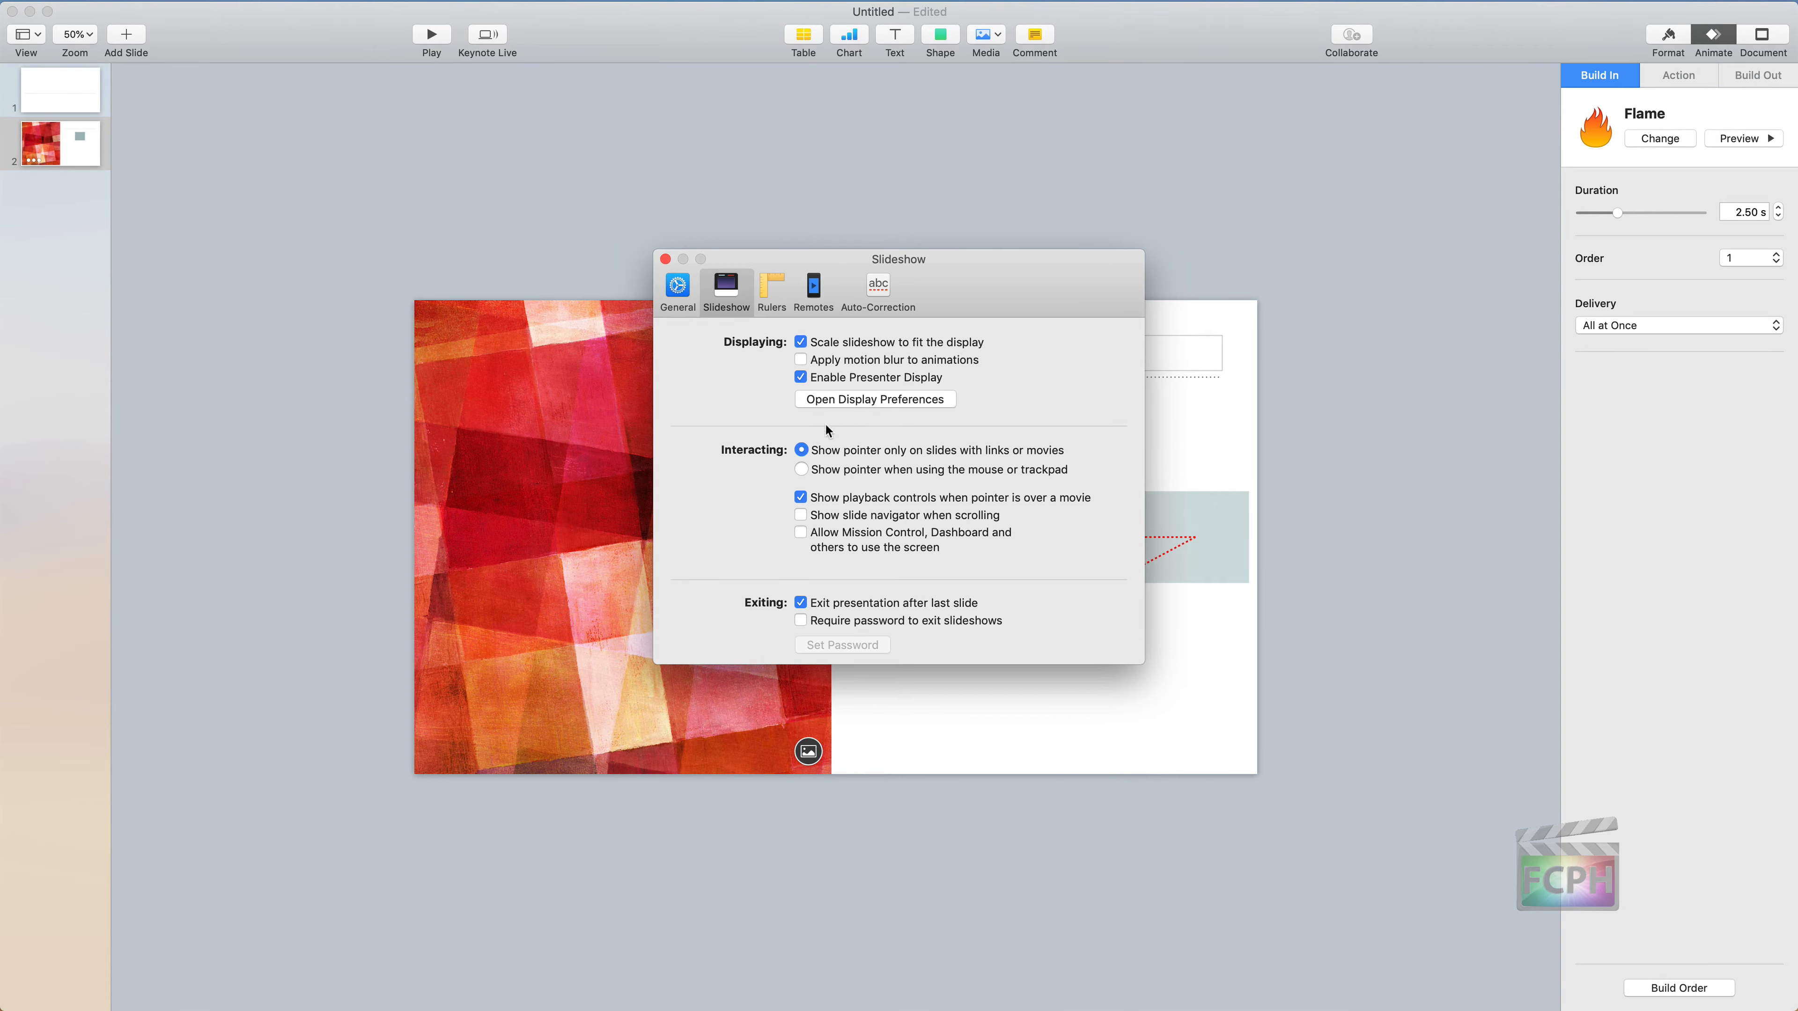
pyautogui.click(812, 292)
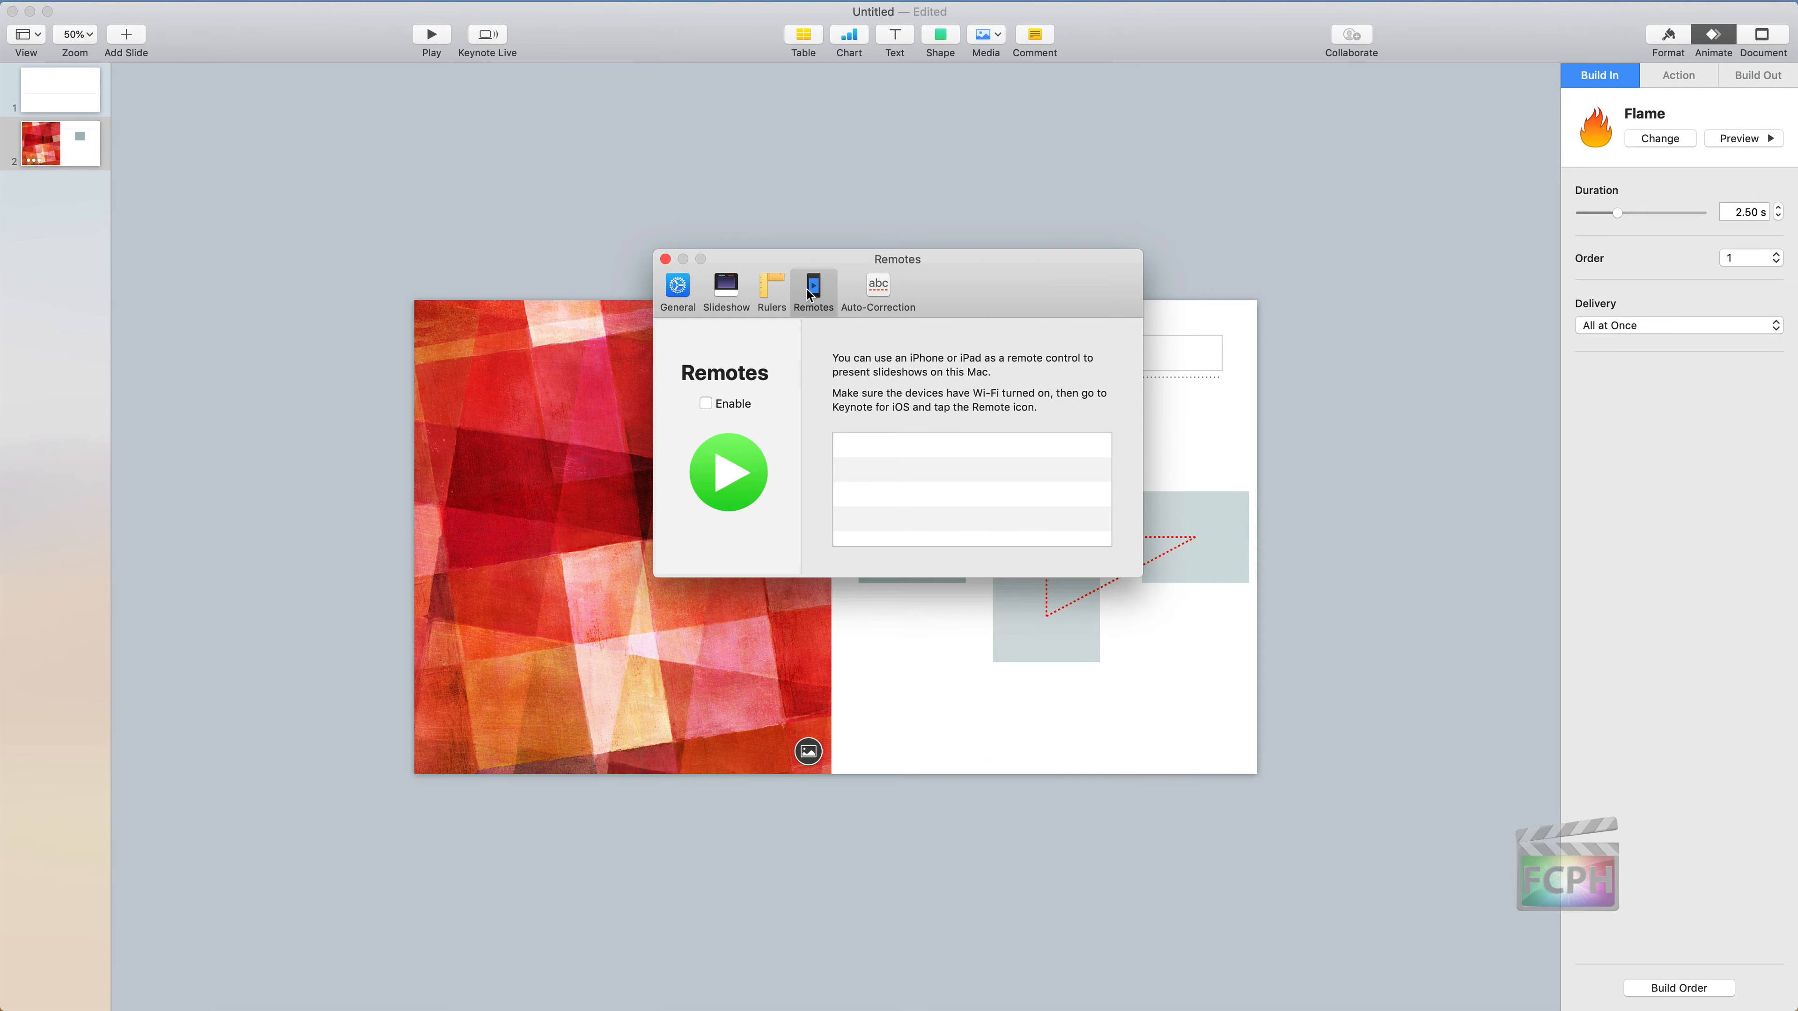
pyautogui.click(665, 260)
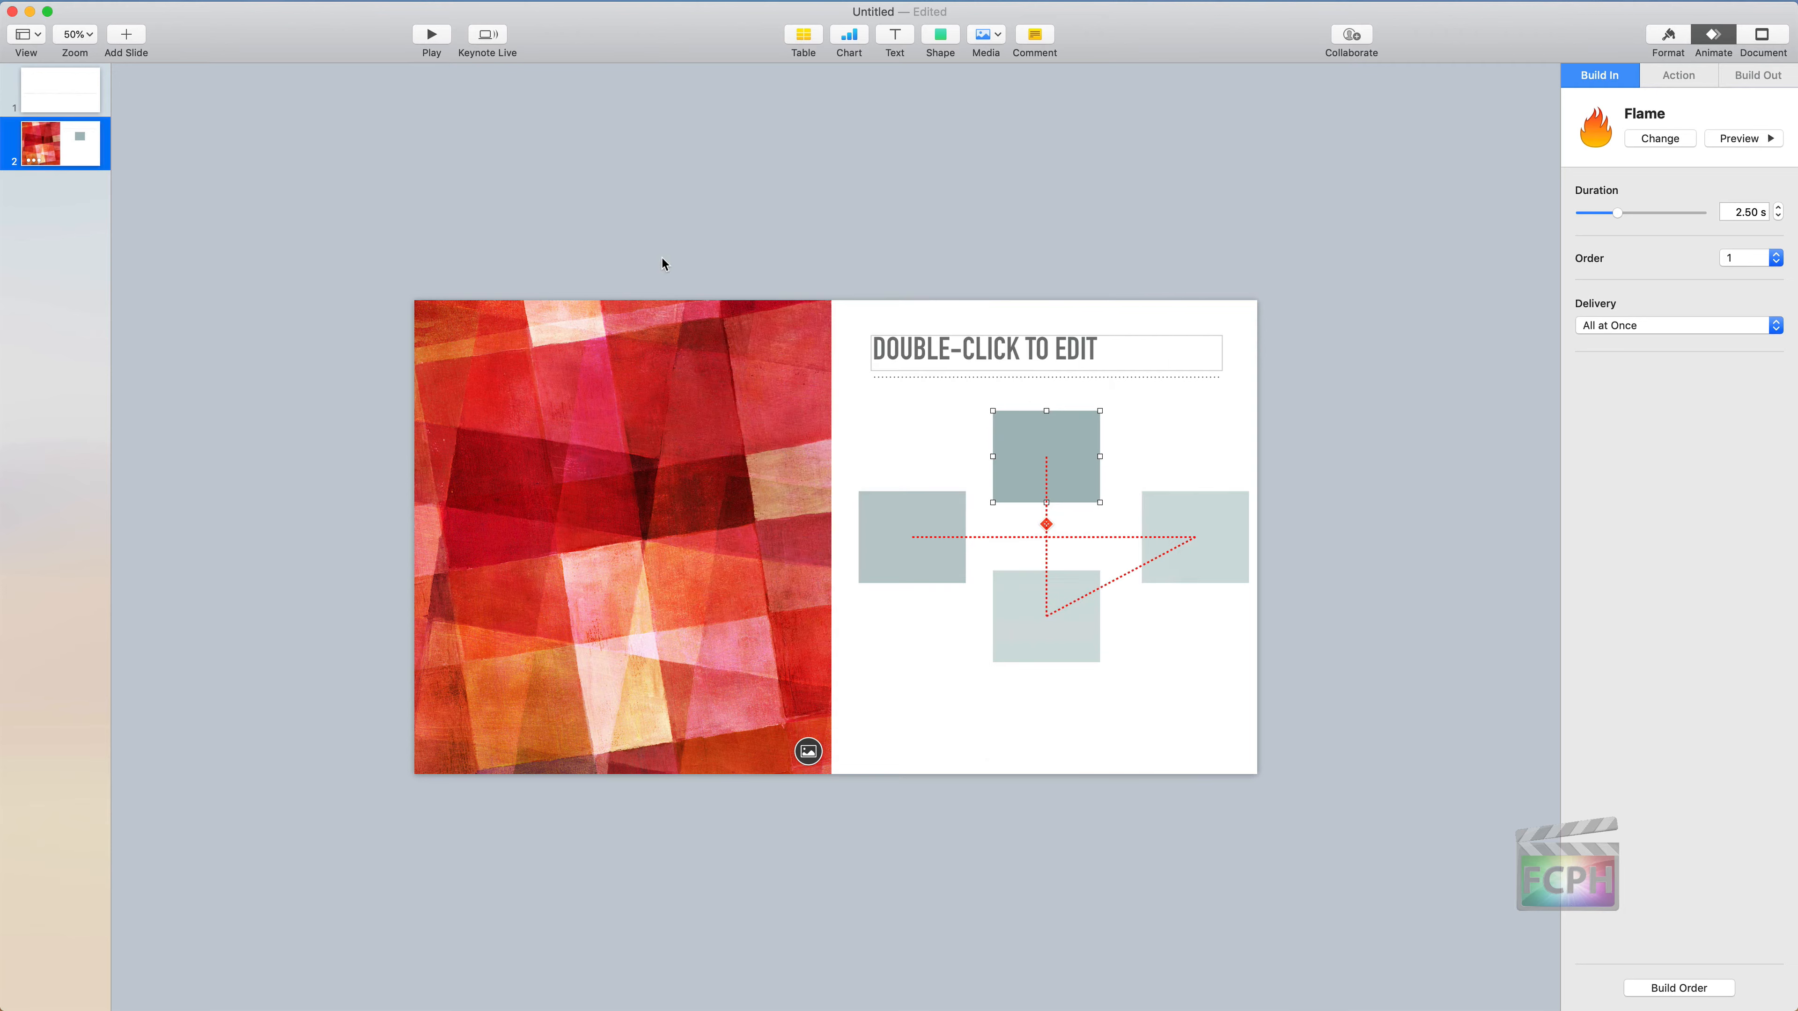
# Close the untitled presentation without saving it, switch to Numbers and start creating a spreadsheet.
pyautogui.click(12, 11)
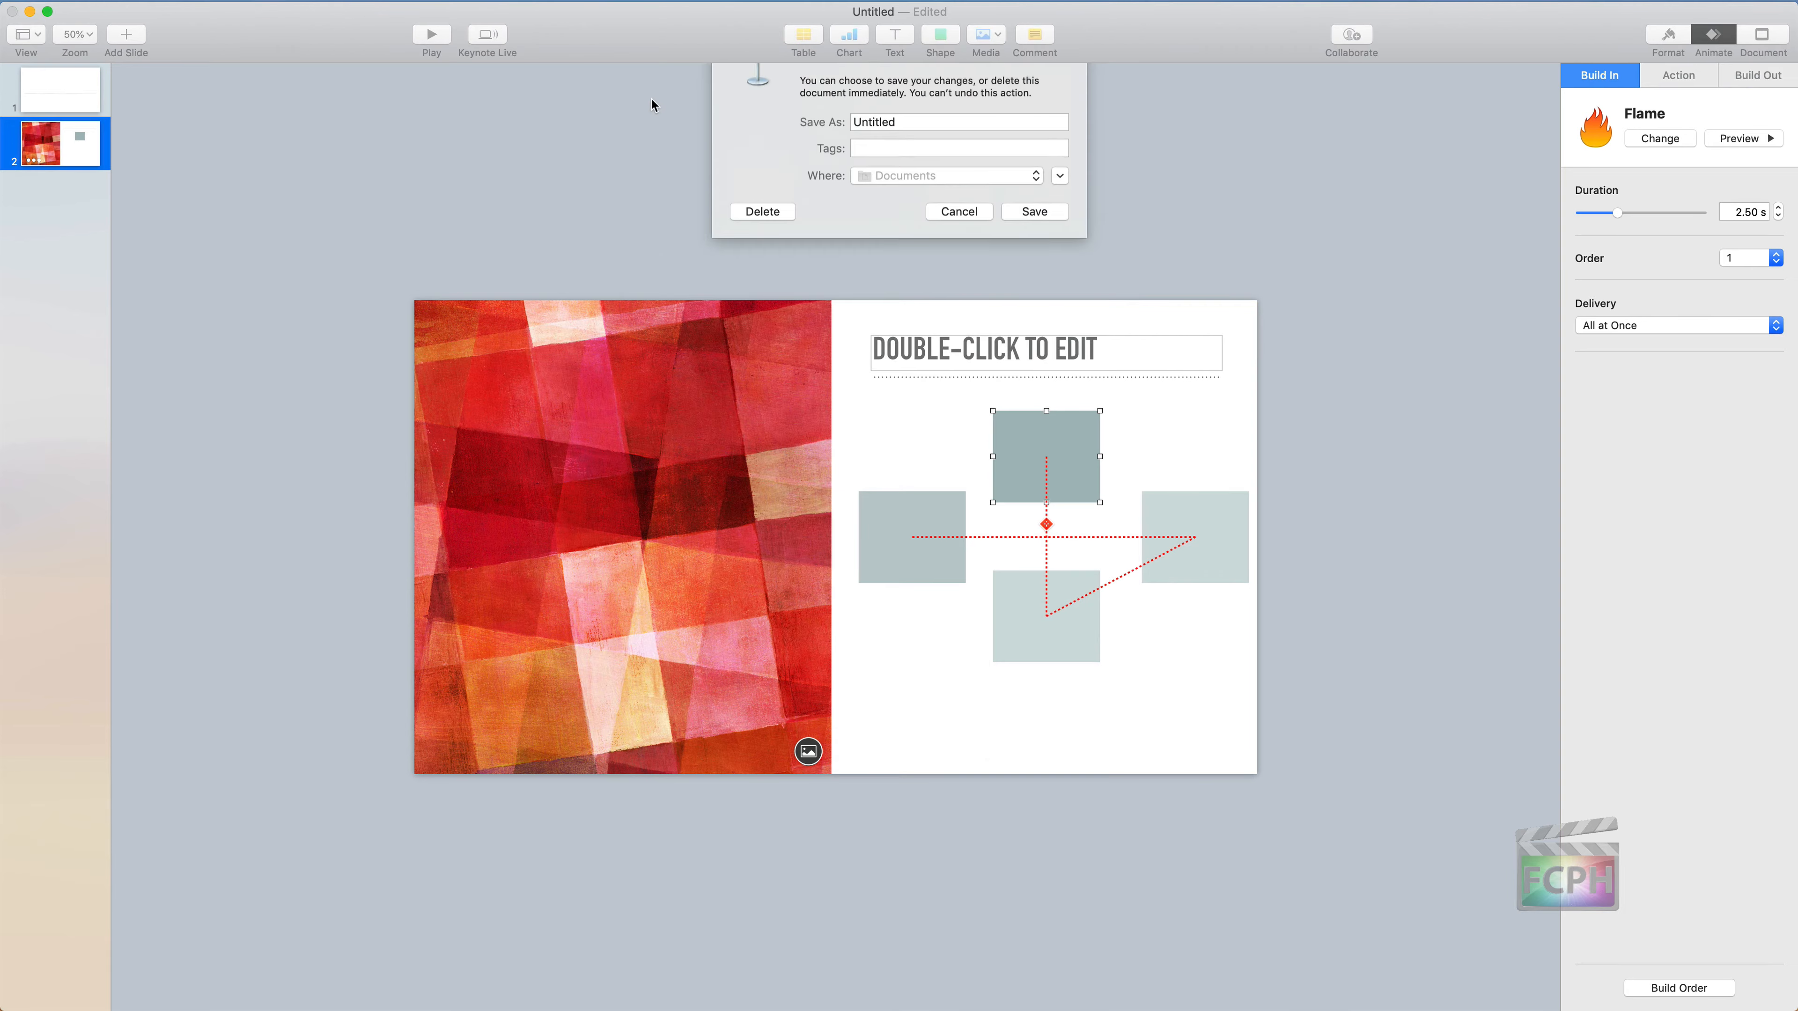
pyautogui.click(763, 260)
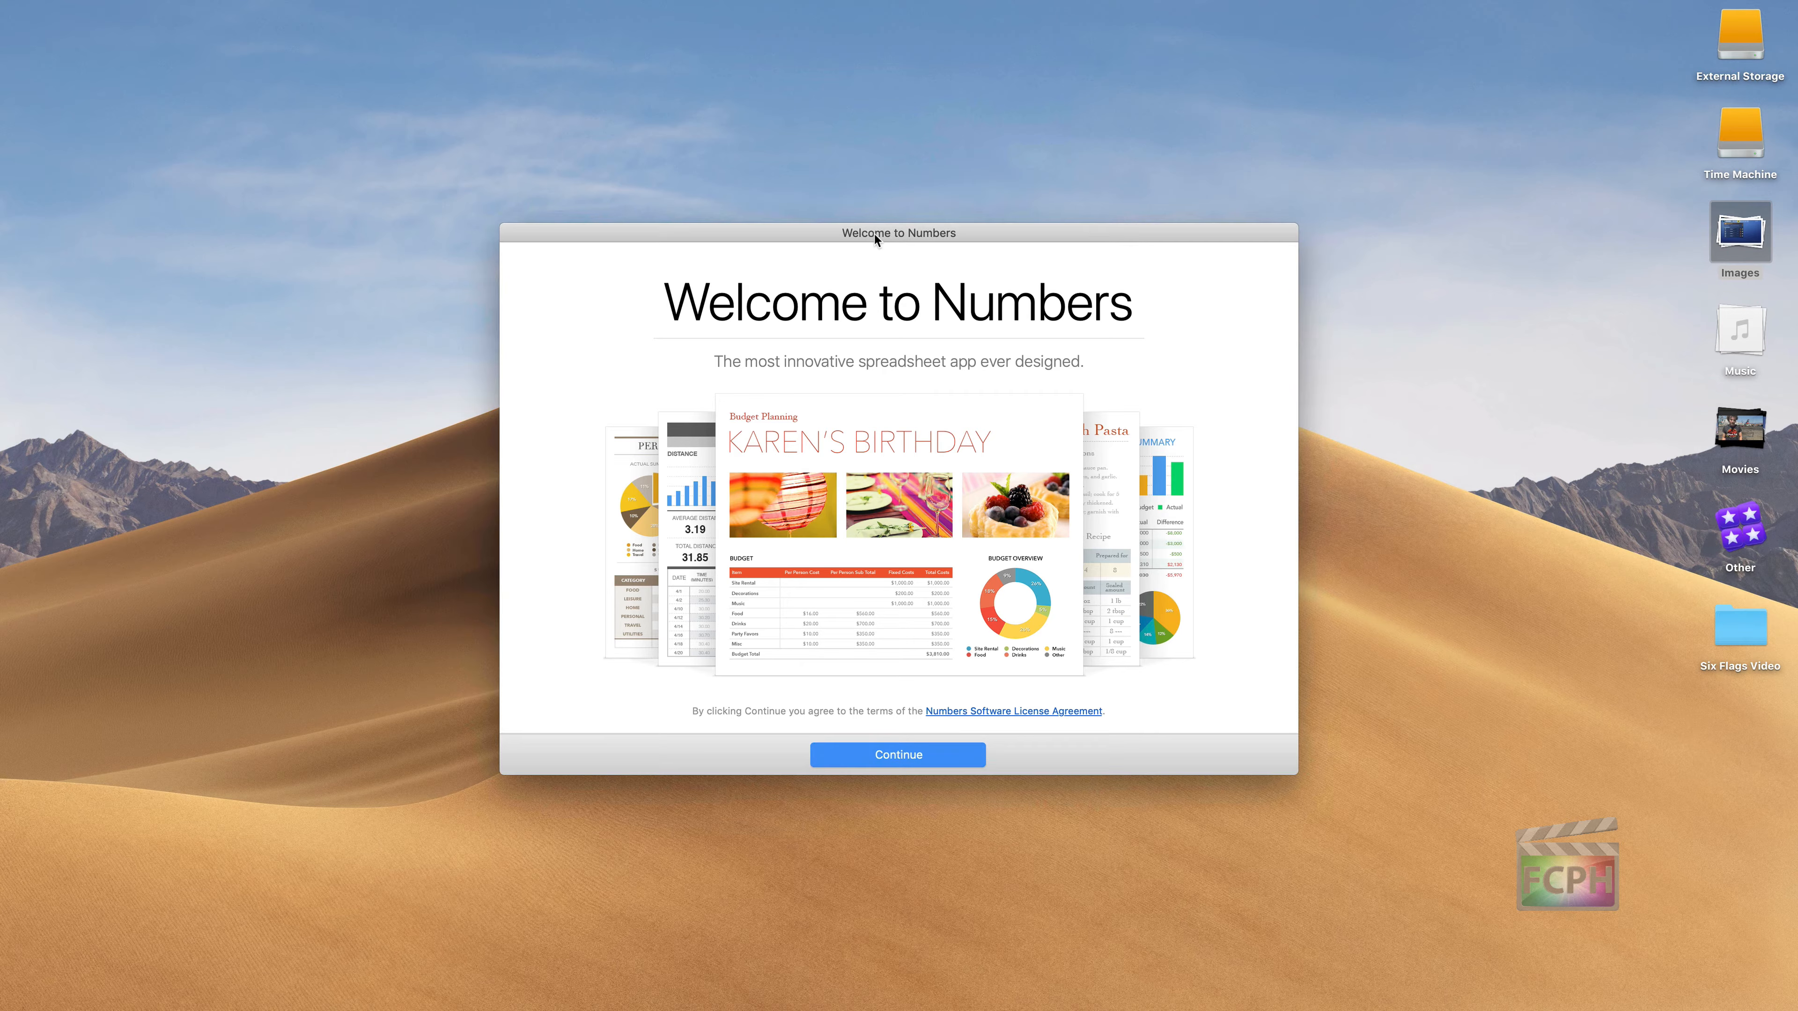
pyautogui.click(899, 756)
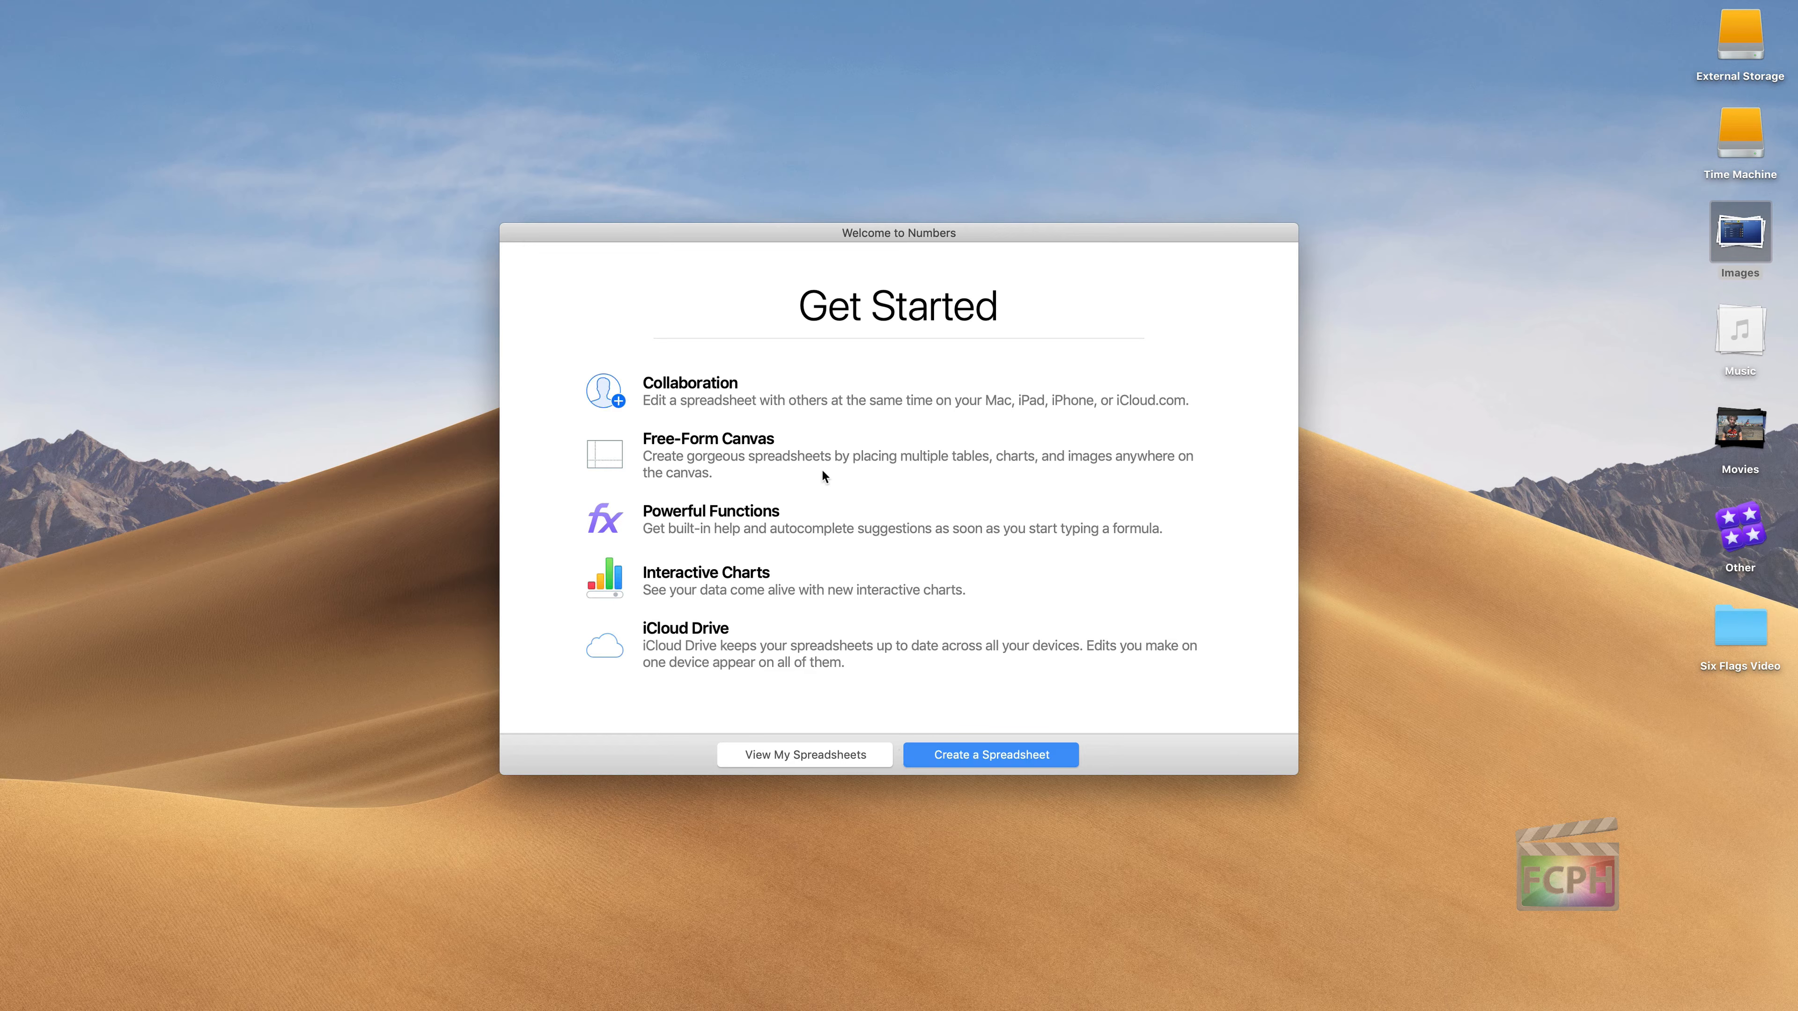
pyautogui.click(977, 755)
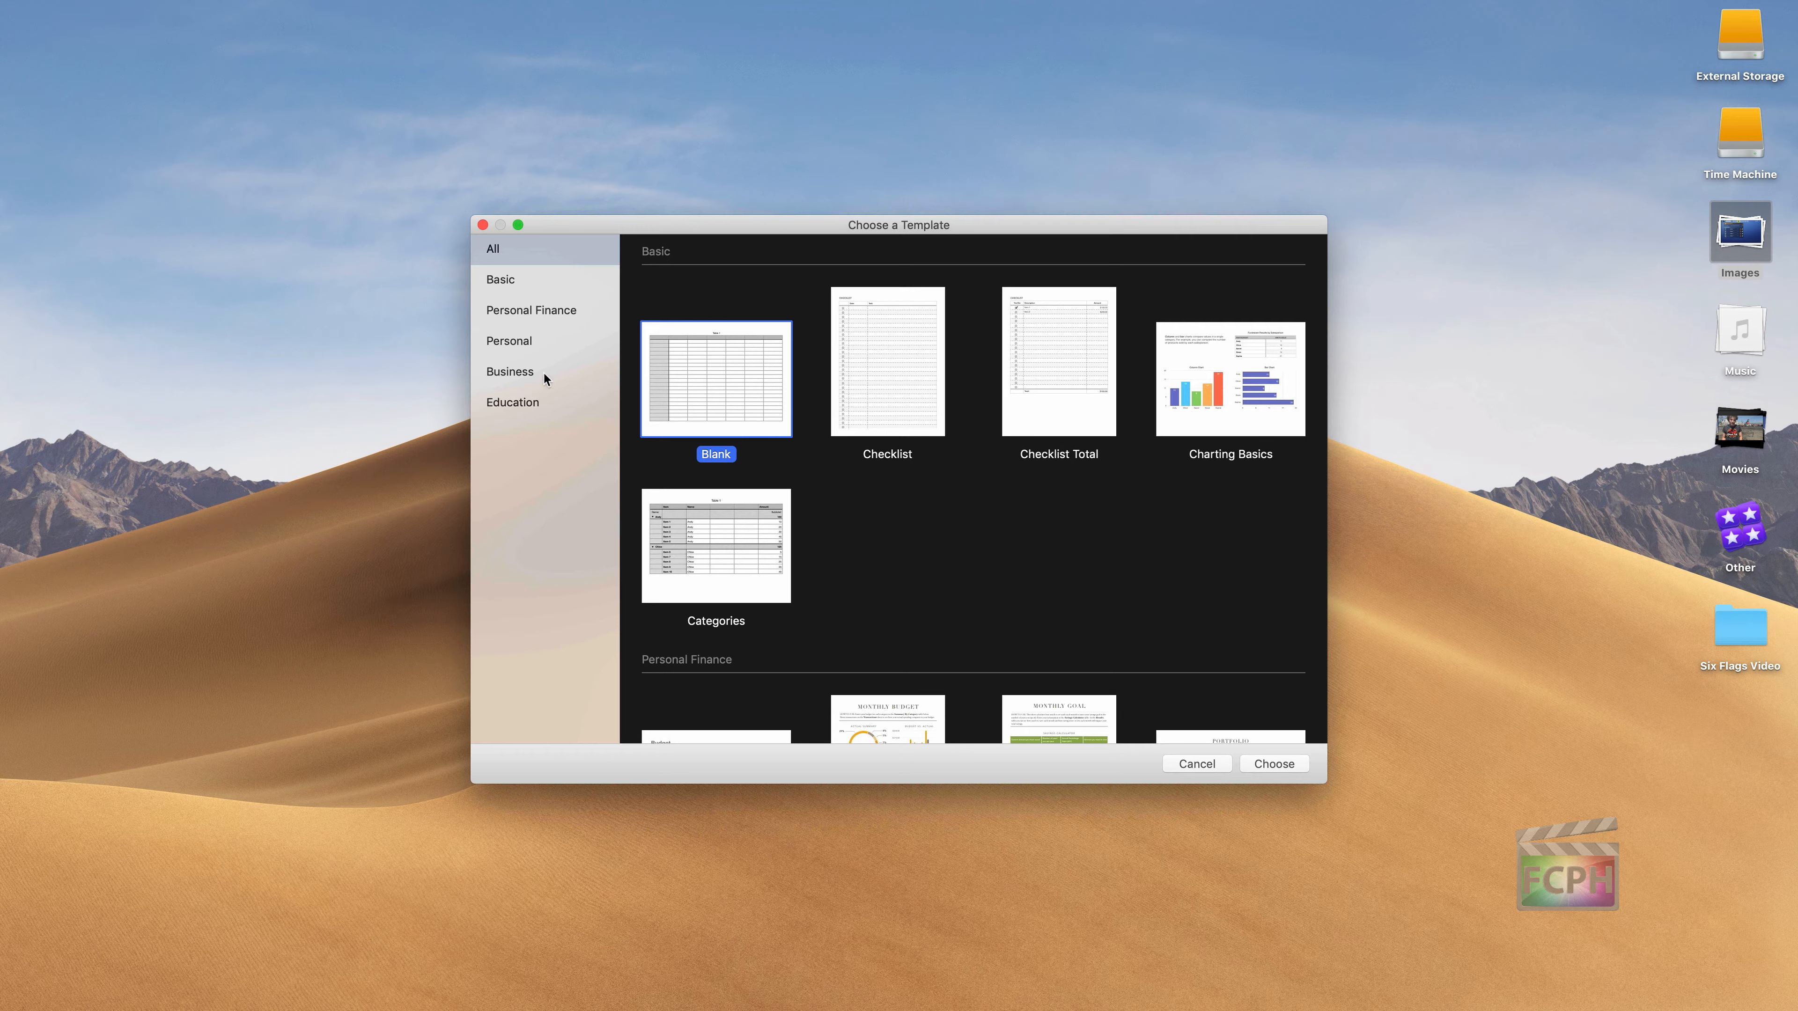
# Browse the Basic, Personal Finance, Personal, Business and Education spreadsheet template categories.
pyautogui.click(527, 279)
pyautogui.click(524, 312)
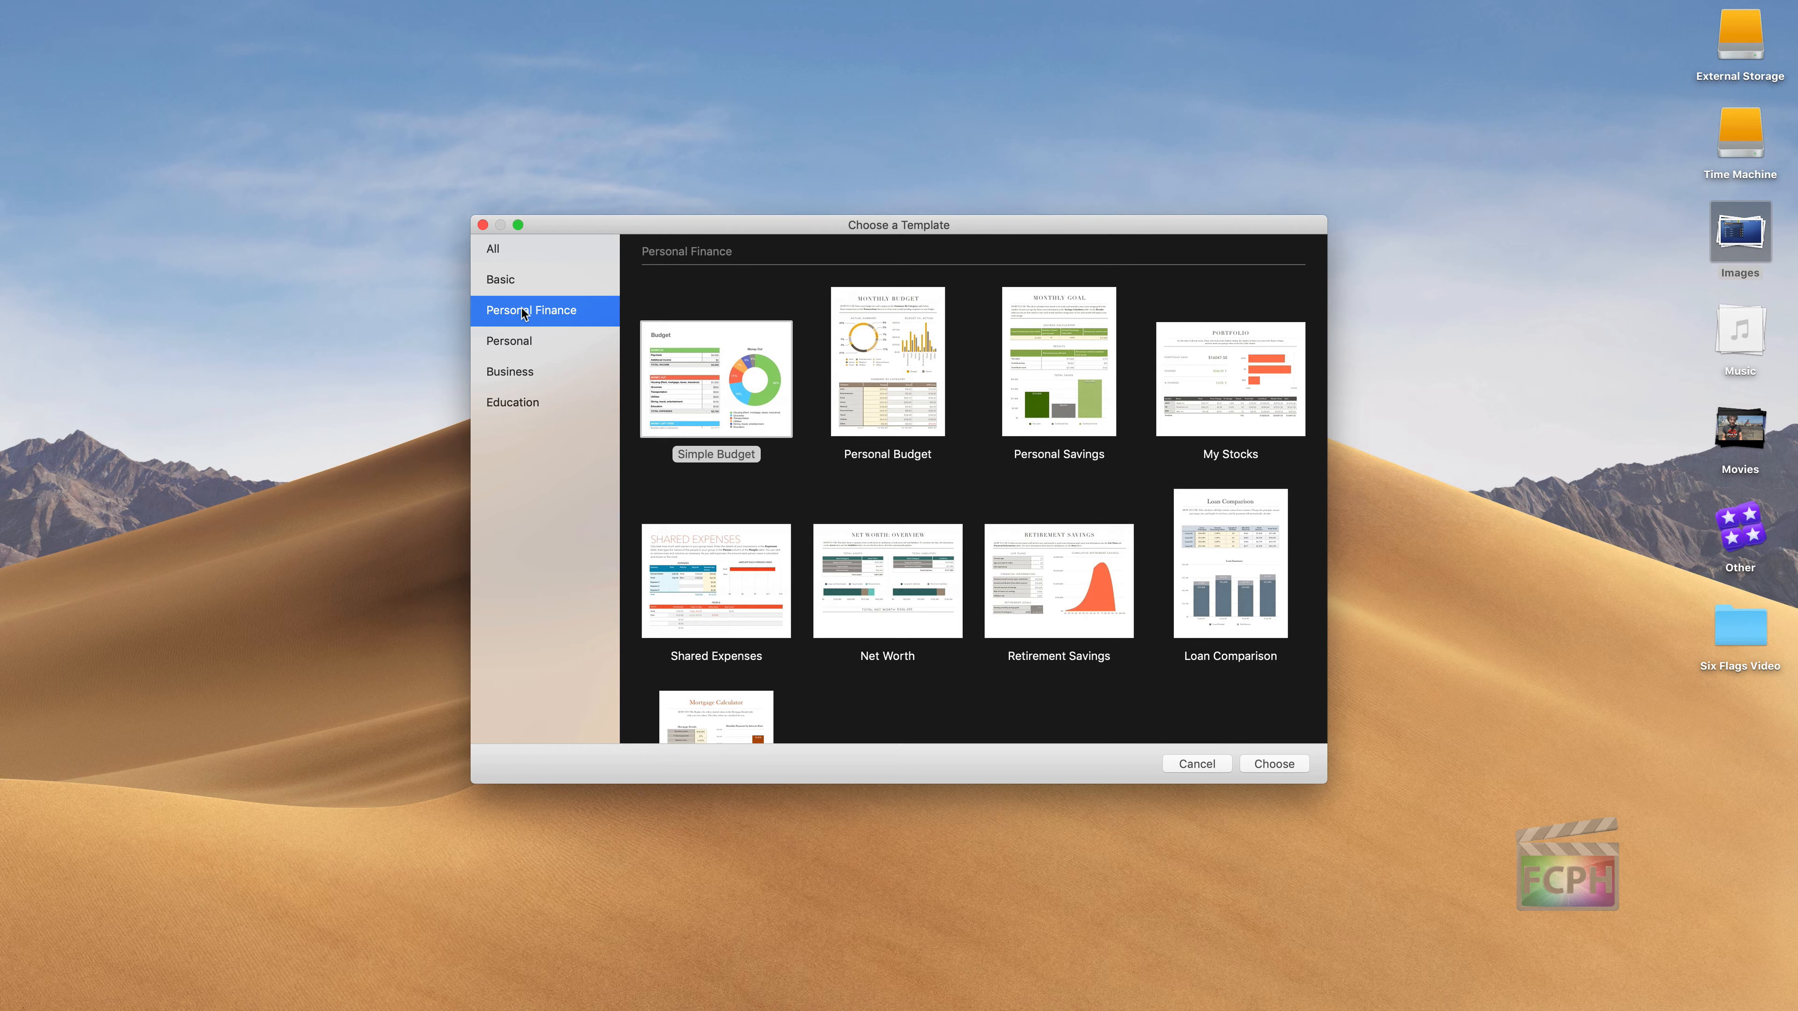
pyautogui.click(524, 347)
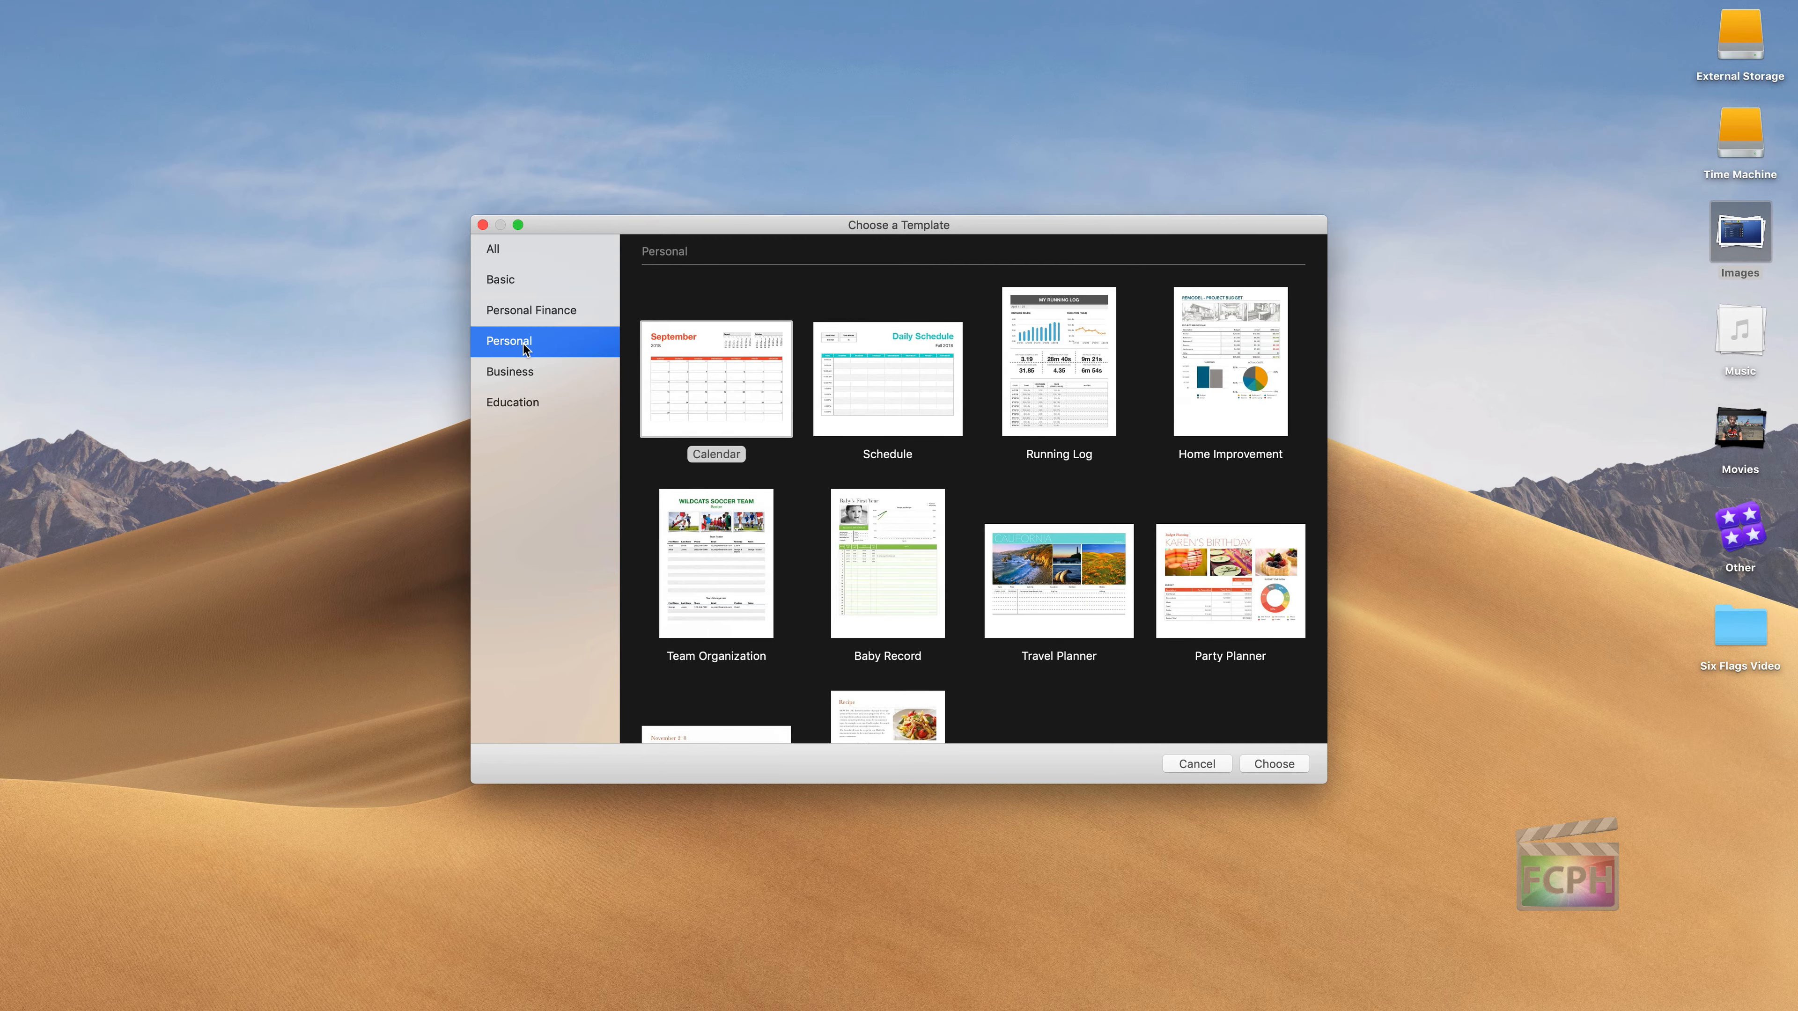
pyautogui.click(538, 382)
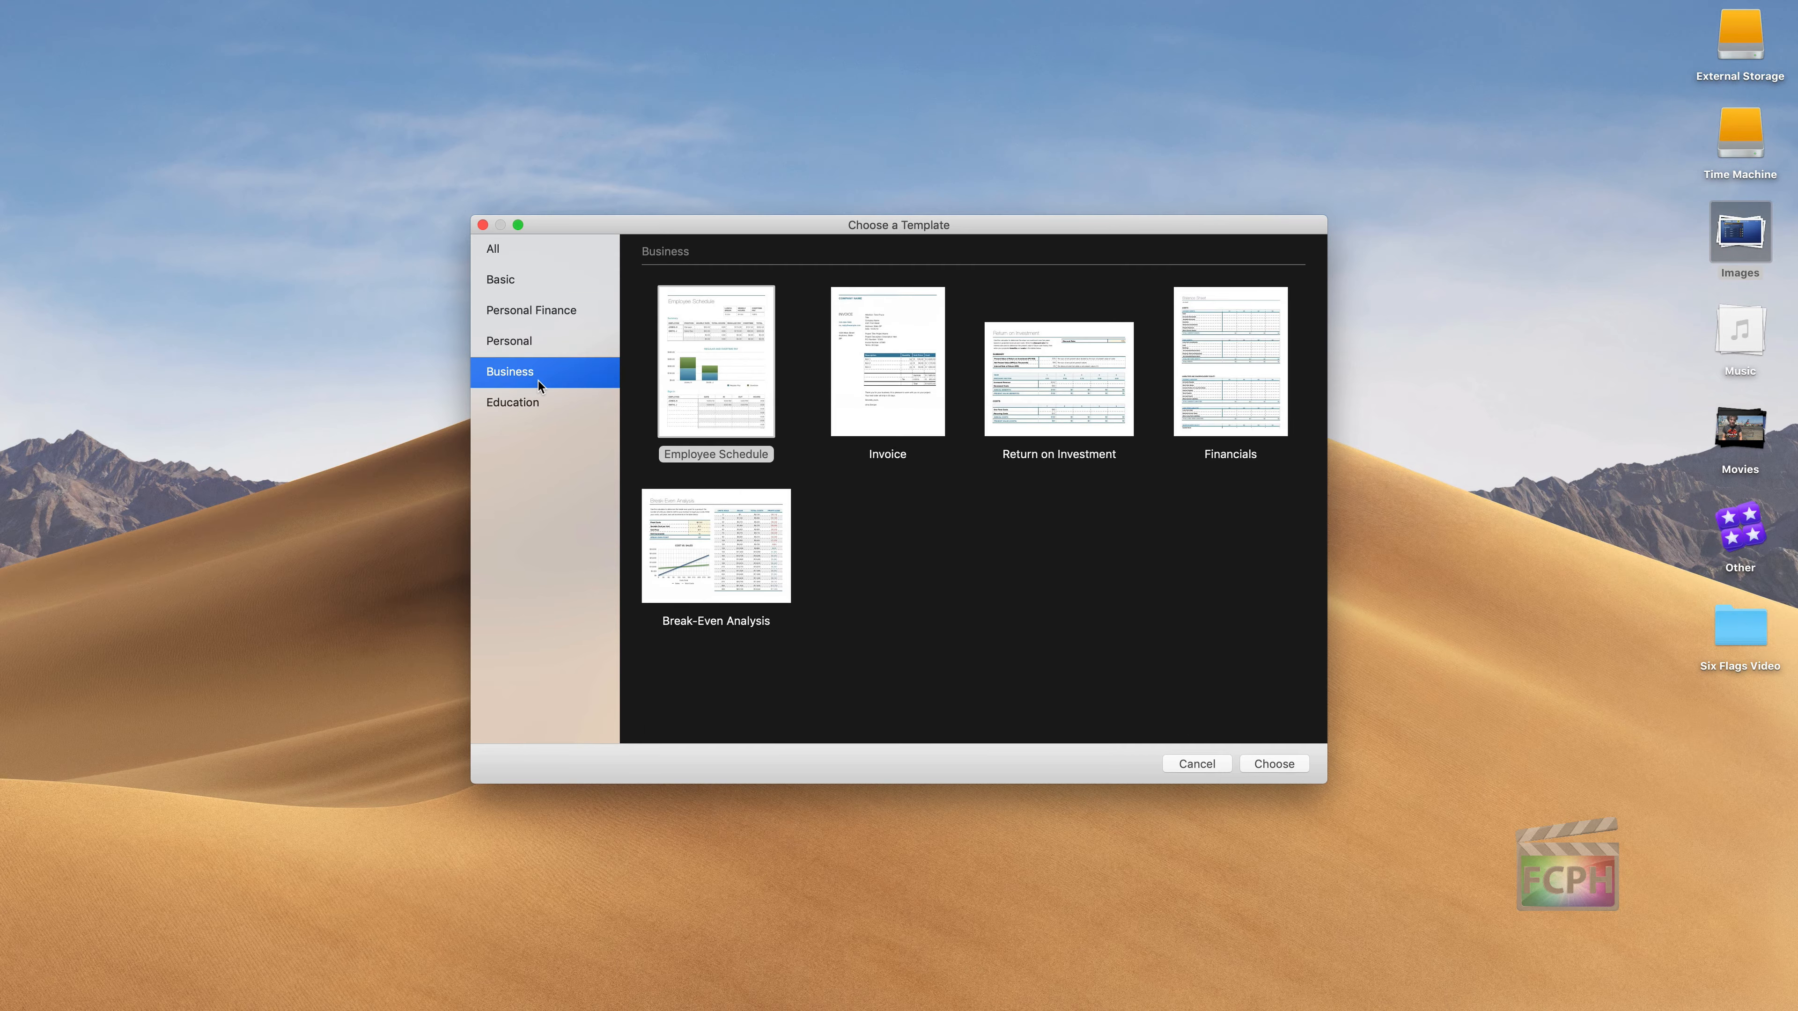
pyautogui.click(542, 403)
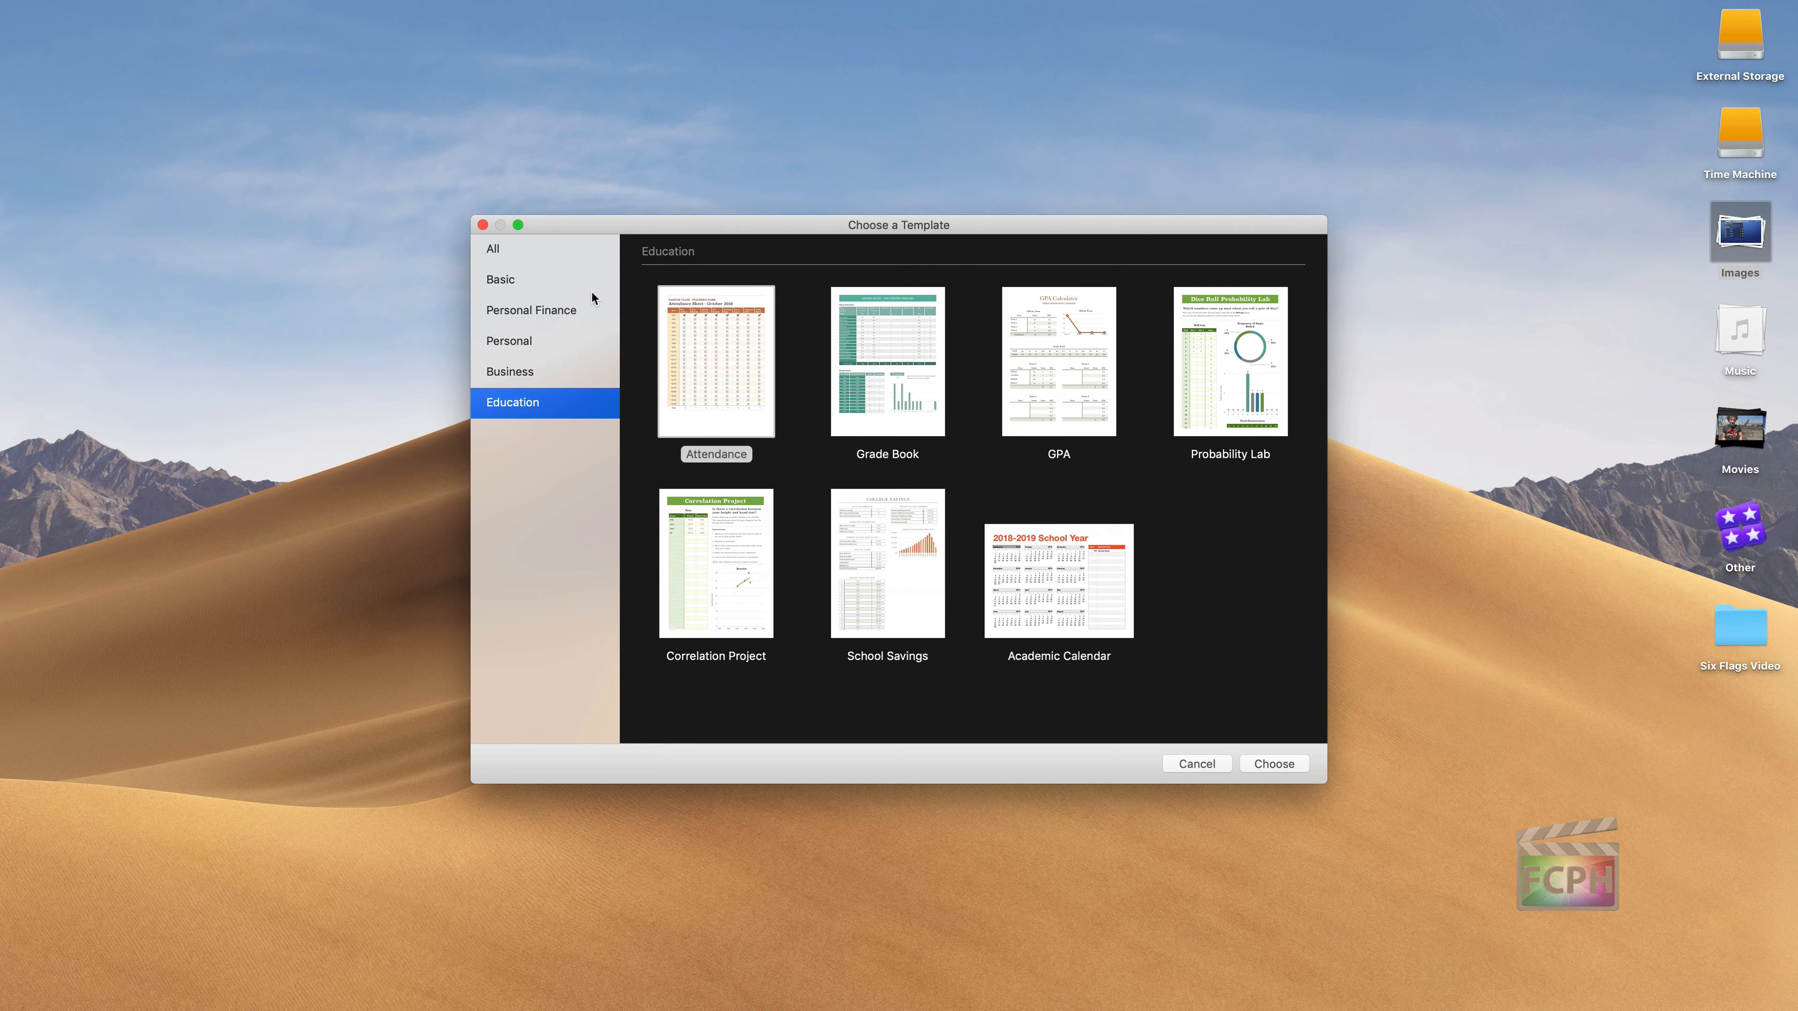
# Create a spreadsheet from the Charting Basics template in the Basic category.
pyautogui.click(541, 283)
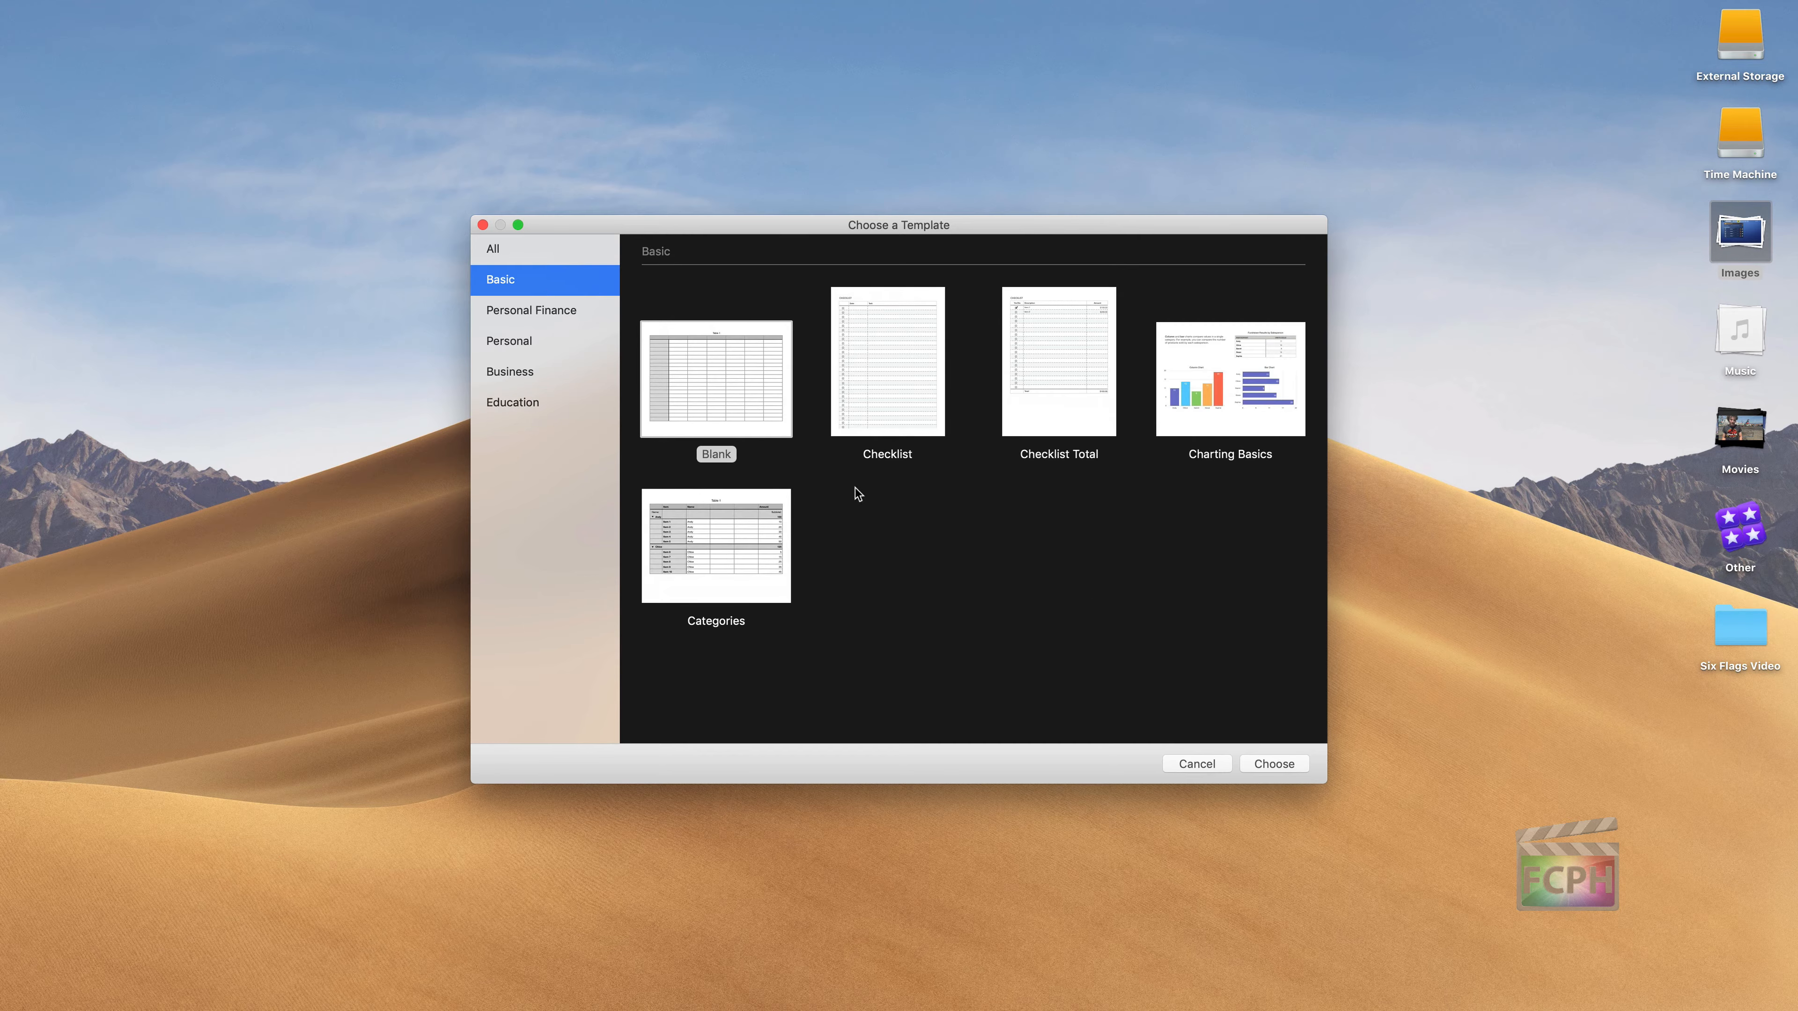
pyautogui.click(1252, 380)
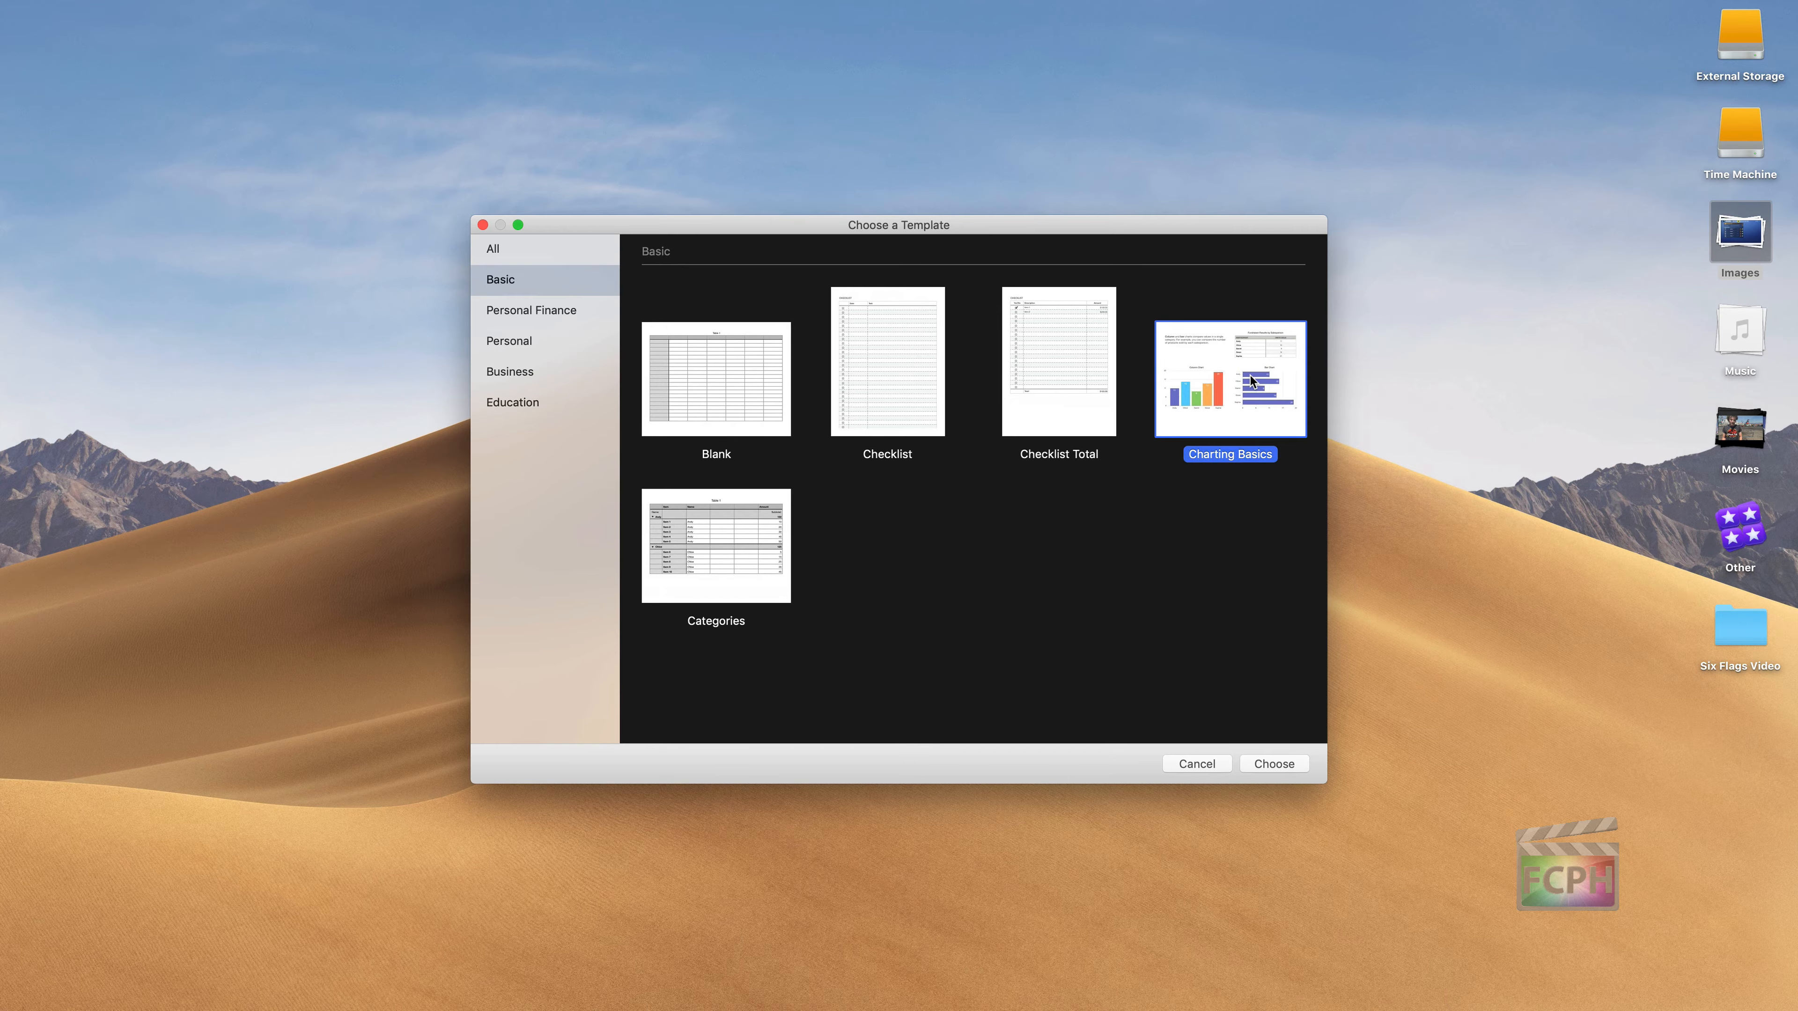
pyautogui.doubleClick(1251, 380)
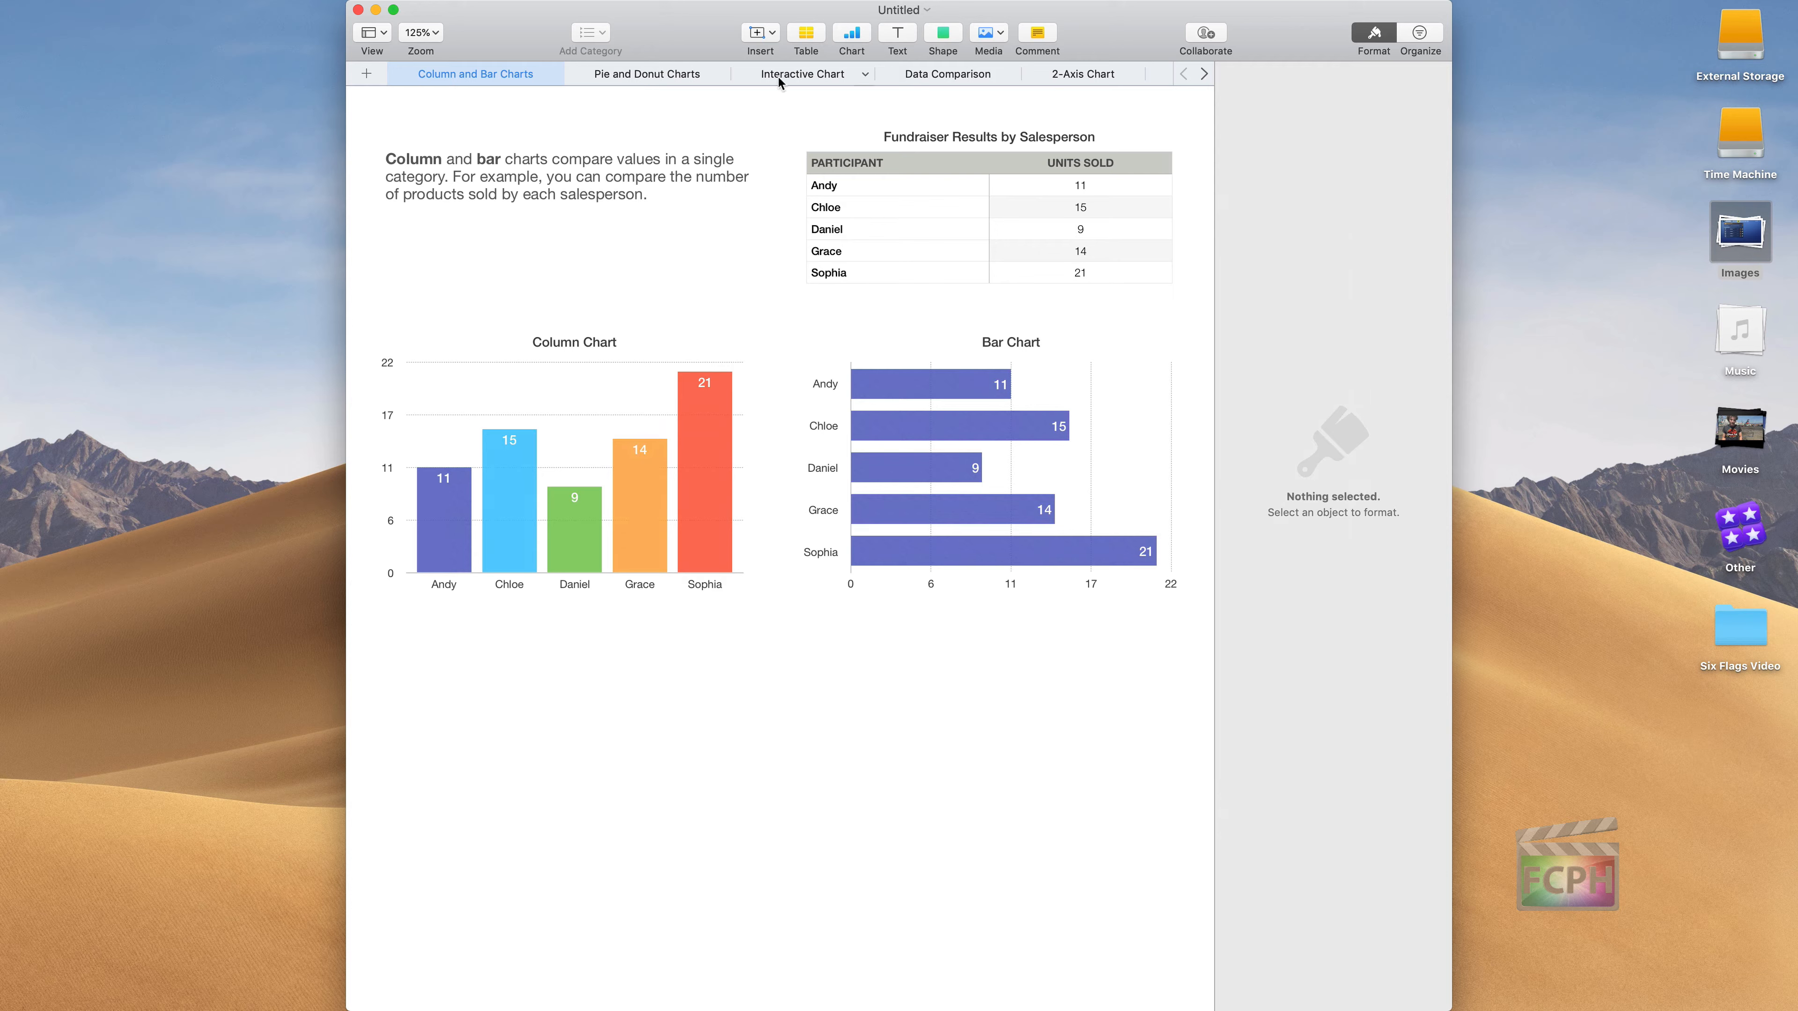
# Look through the Interactive Chart, Data Comparison, and Pie and Donut Charts sheets.
pyautogui.click(810, 73)
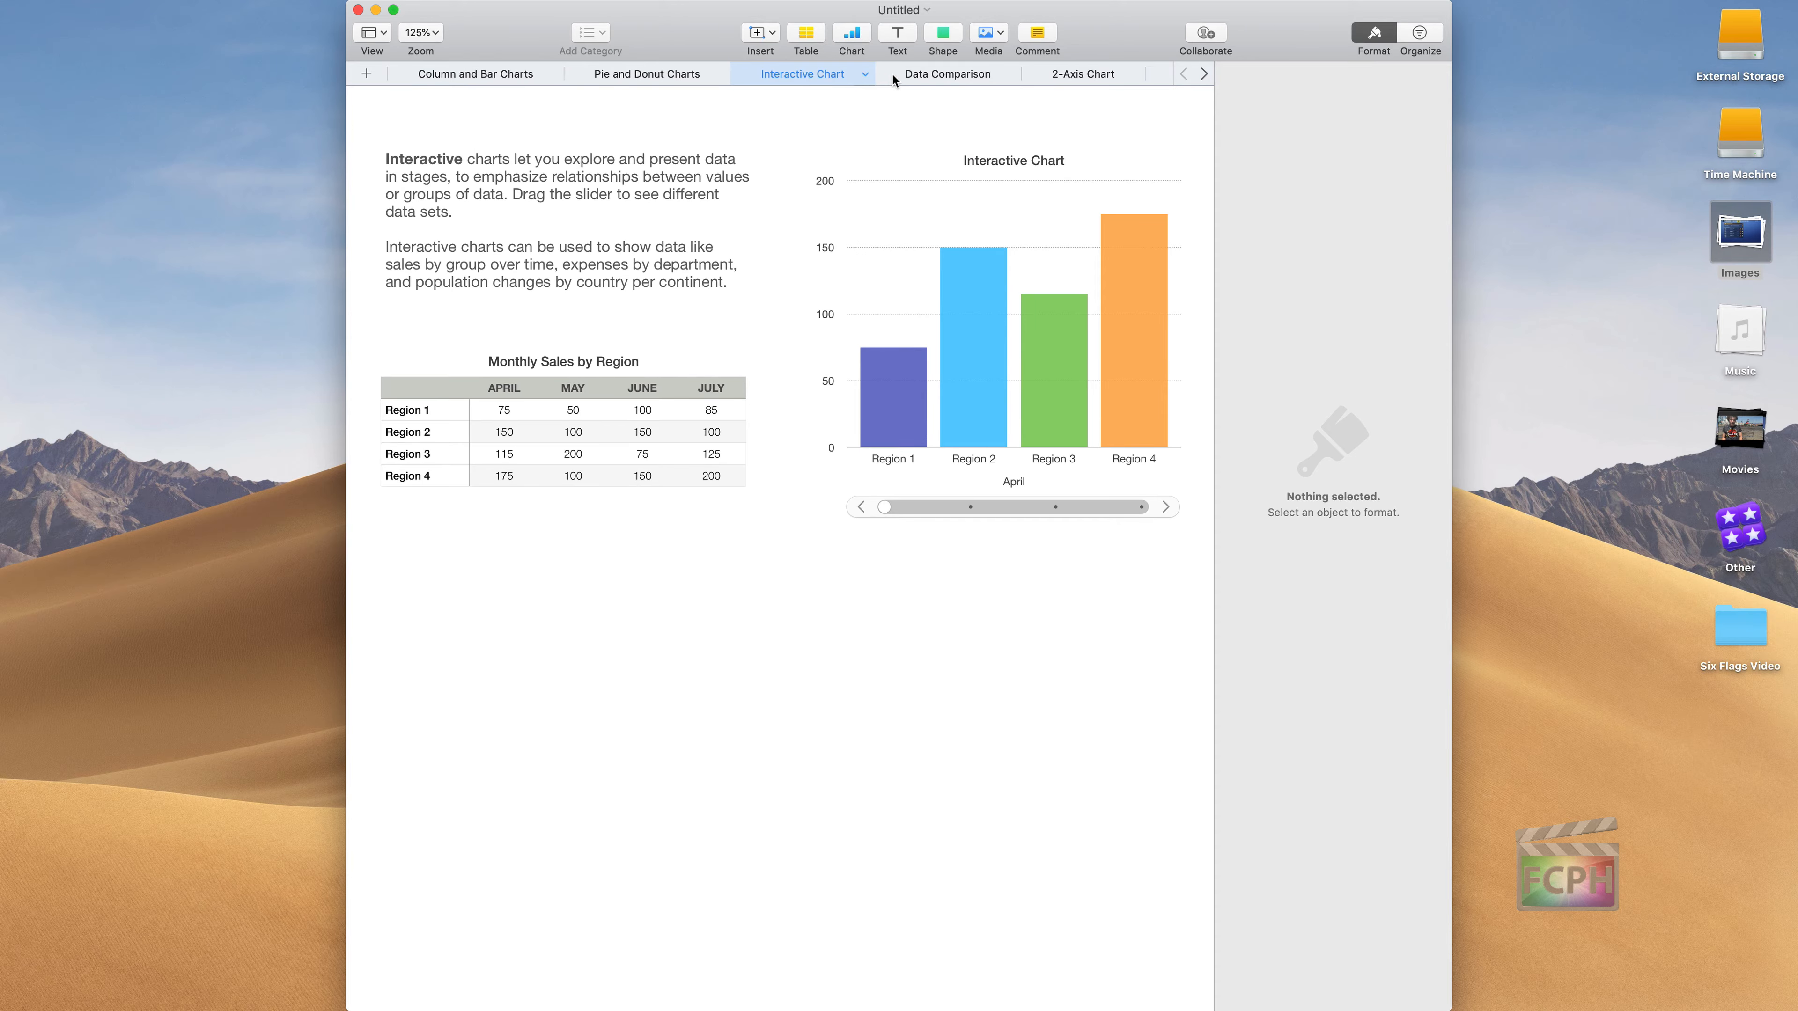
pyautogui.click(957, 74)
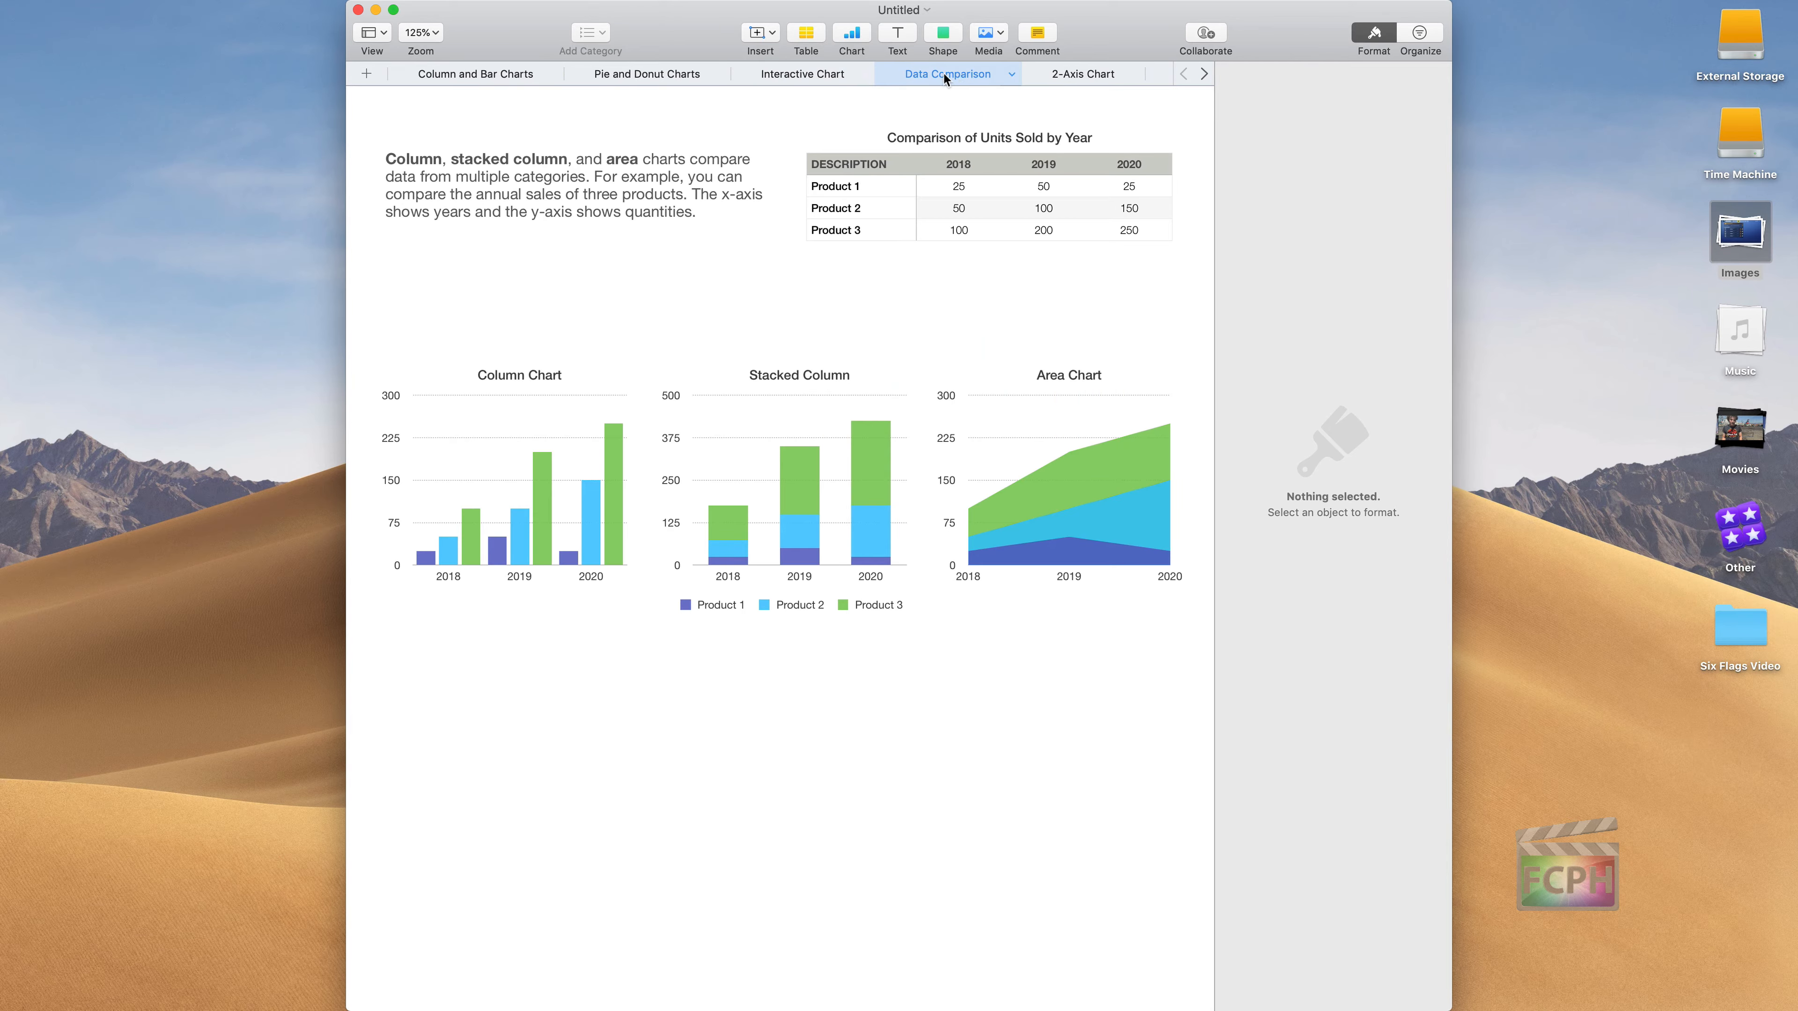
pyautogui.click(620, 75)
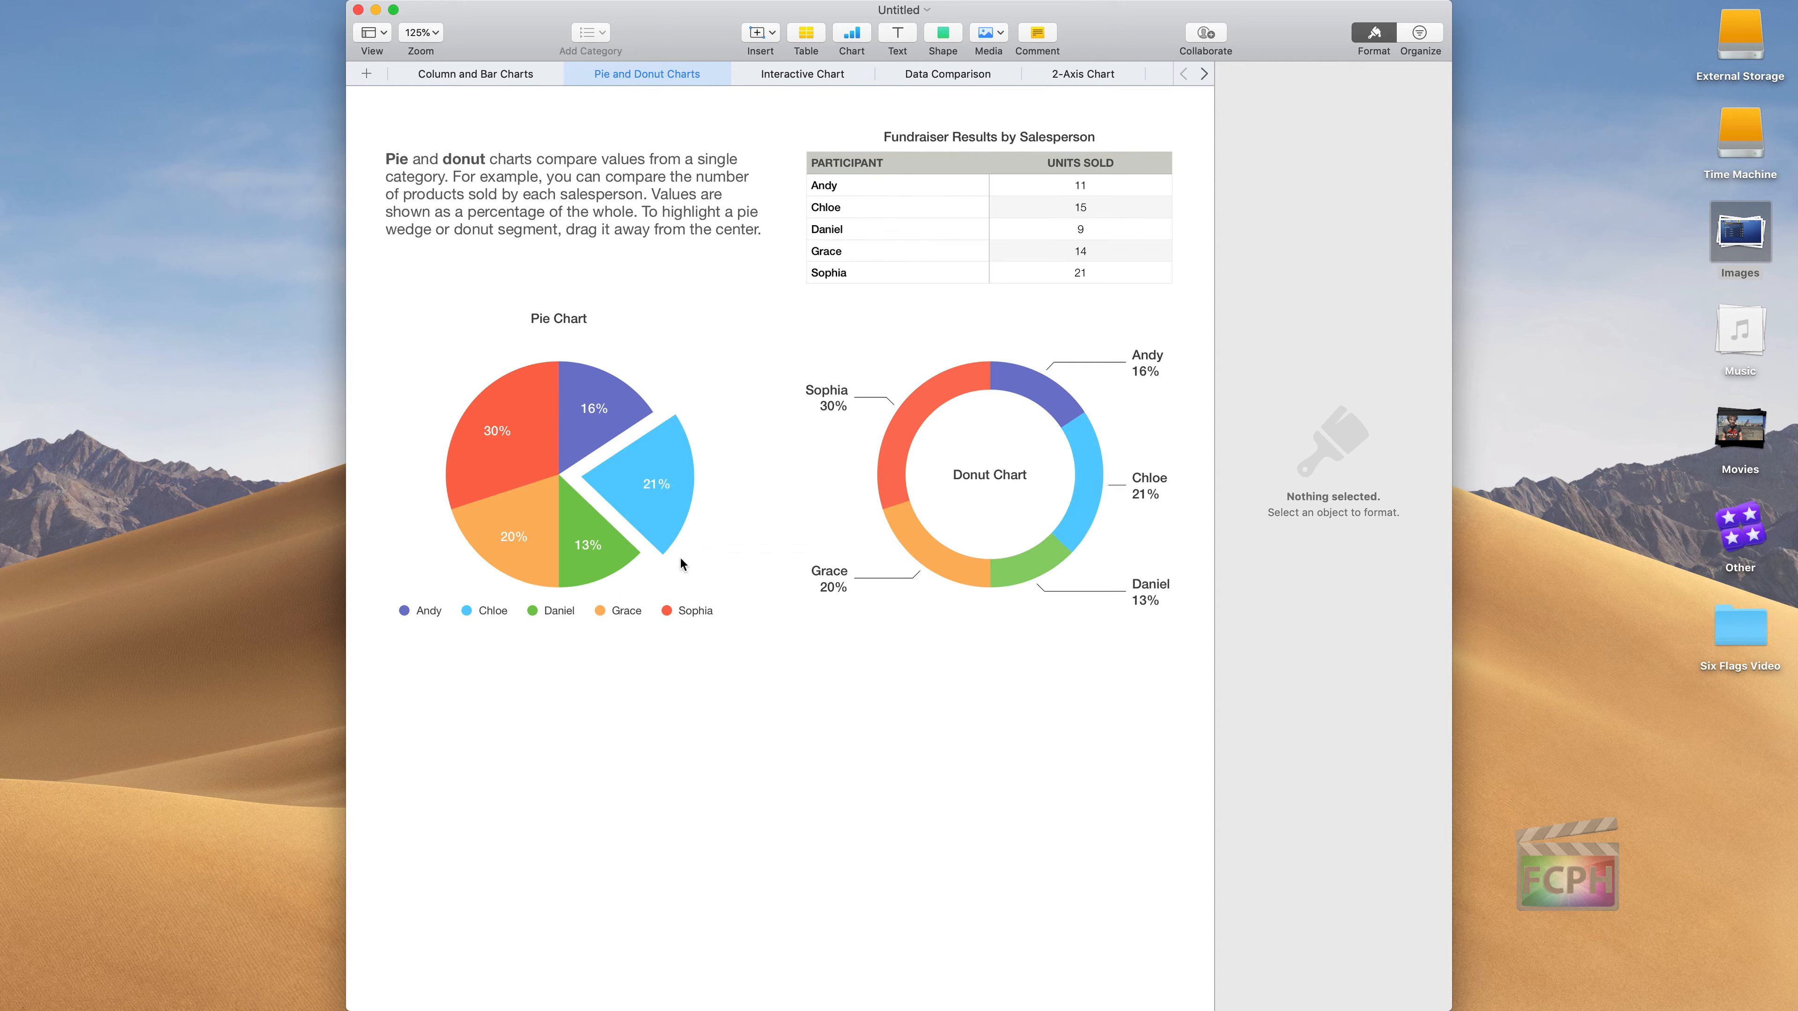
# Pull the blue 21% wedge farther out of the pie chart, offset the red 30% wedge by 20%, and show the chart options.
pyautogui.click(653, 473)
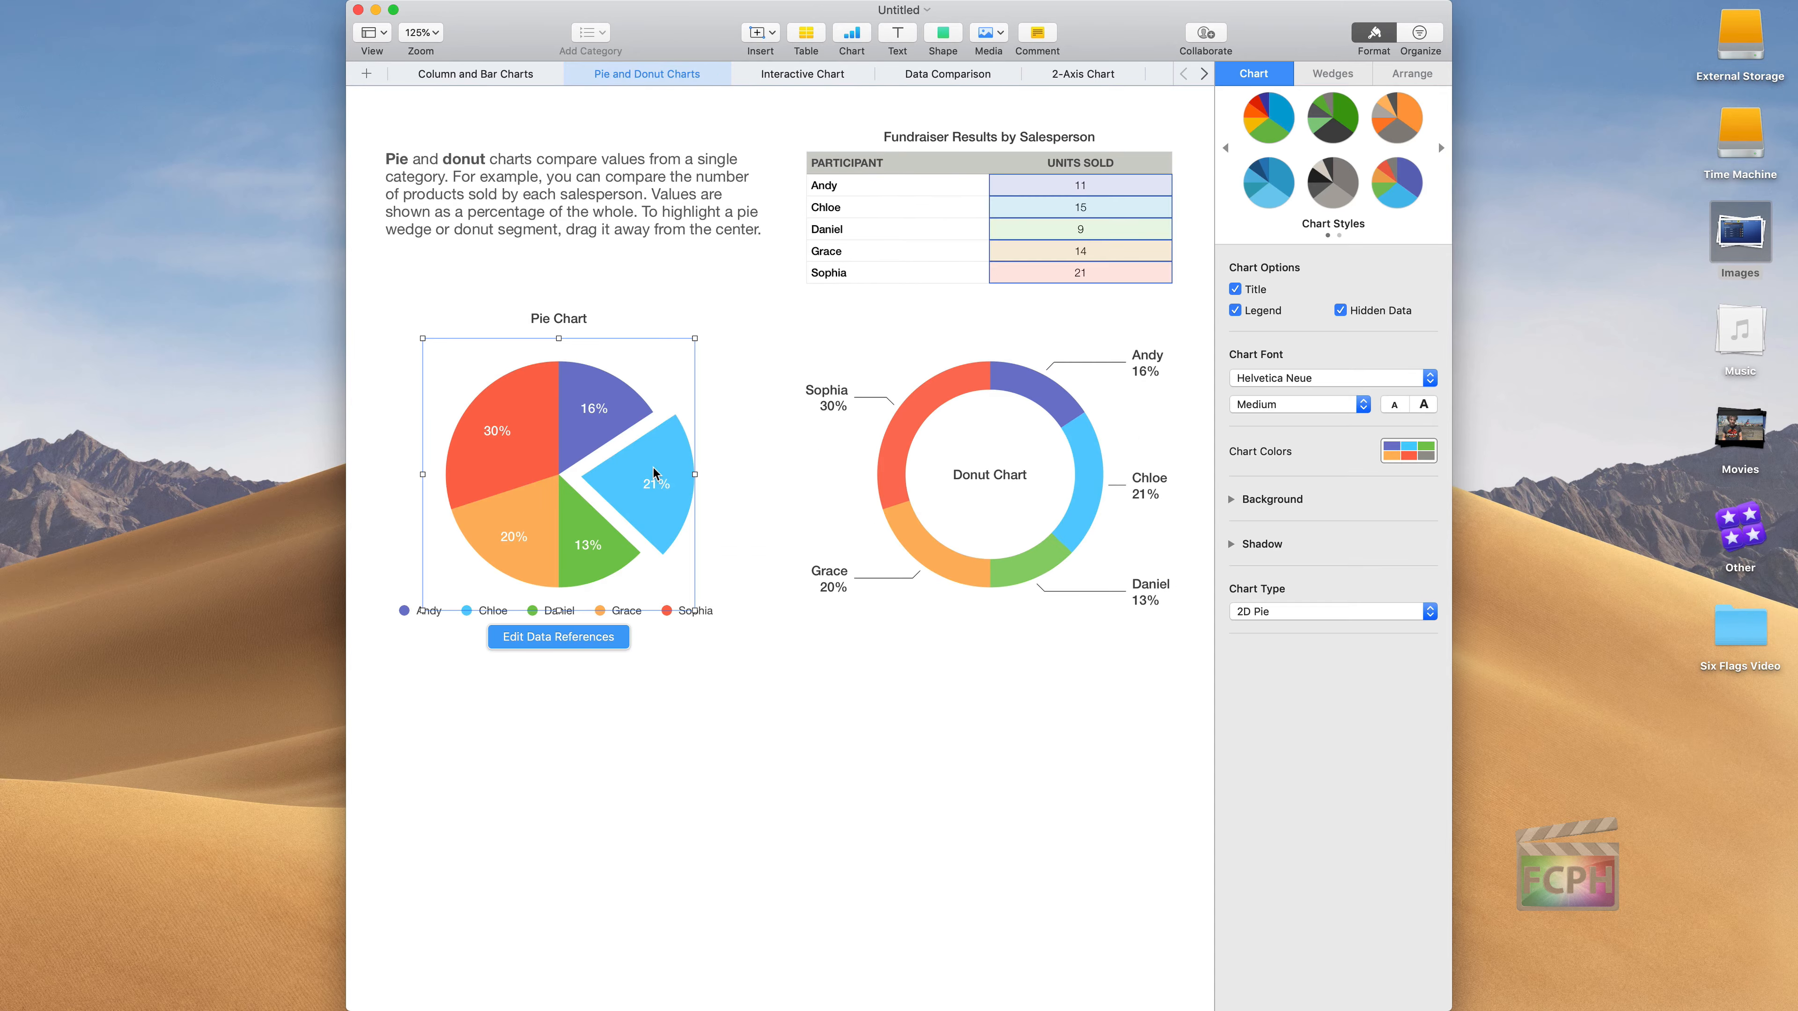
pyautogui.click(633, 489)
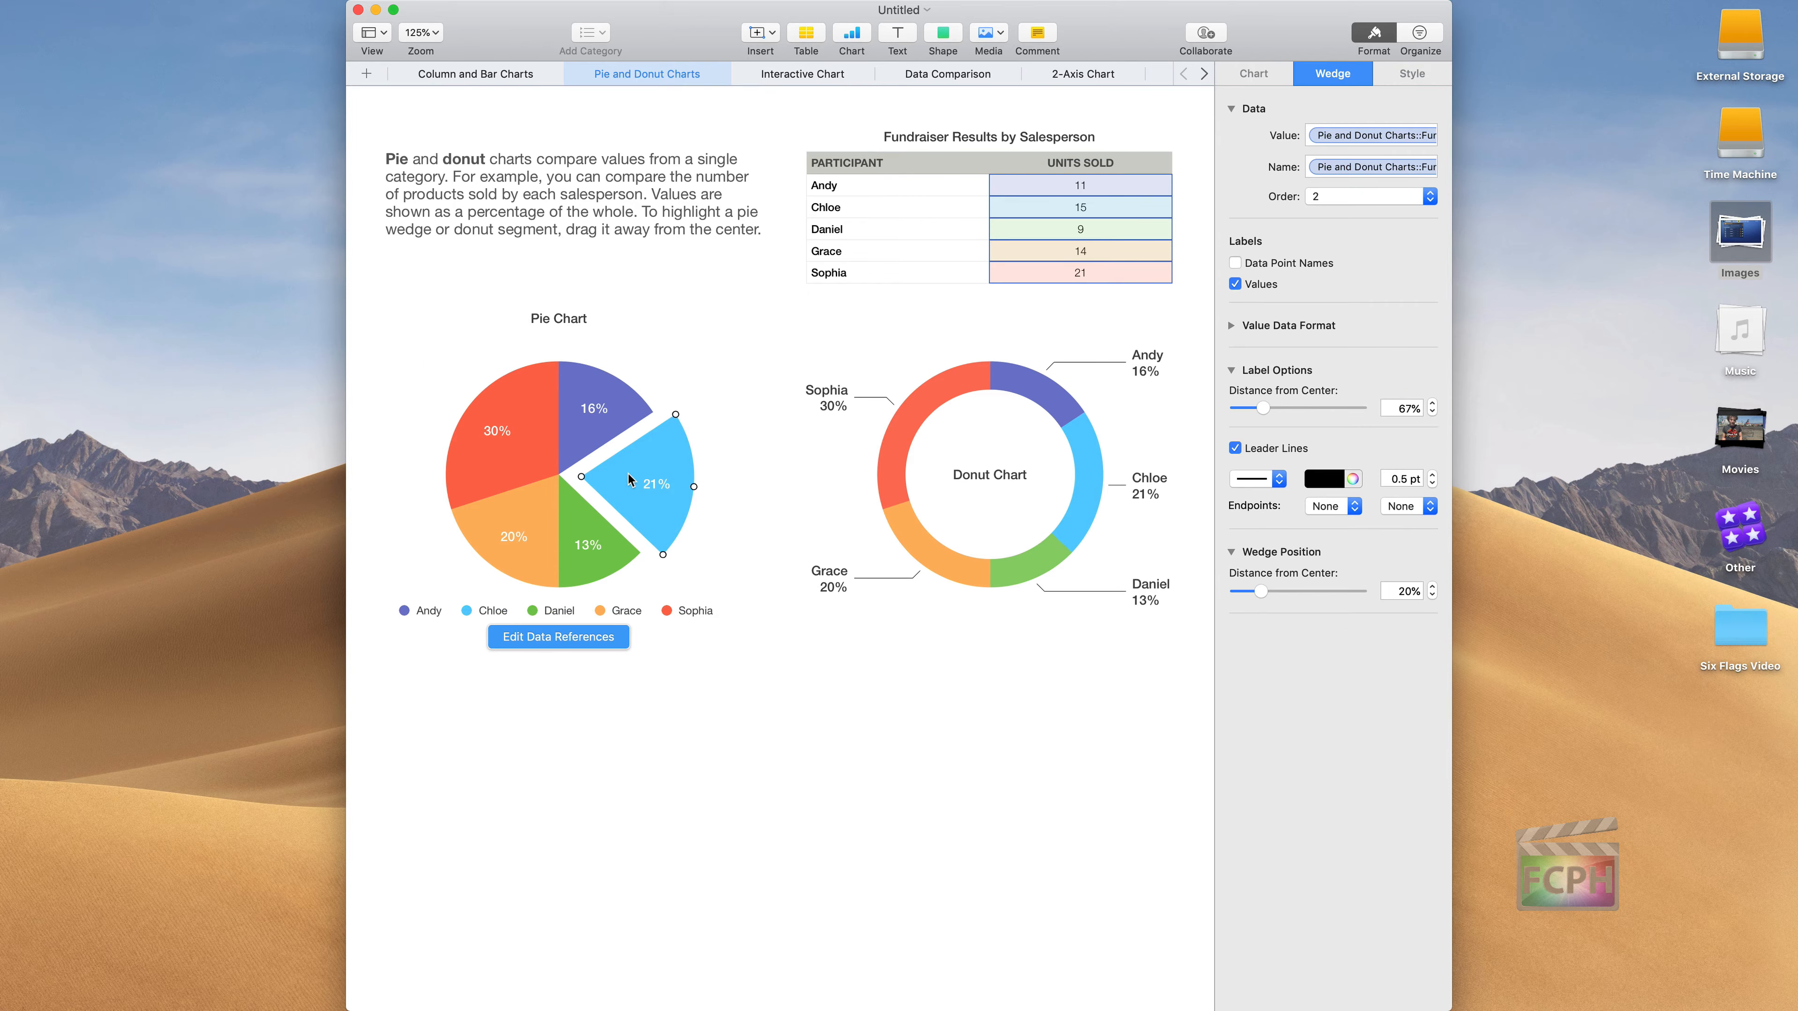
pyautogui.moveTo(628, 474)
pyautogui.mouseDown()
pyautogui.moveTo(704, 492)
pyautogui.moveTo(656, 482)
pyautogui.mouseUp()
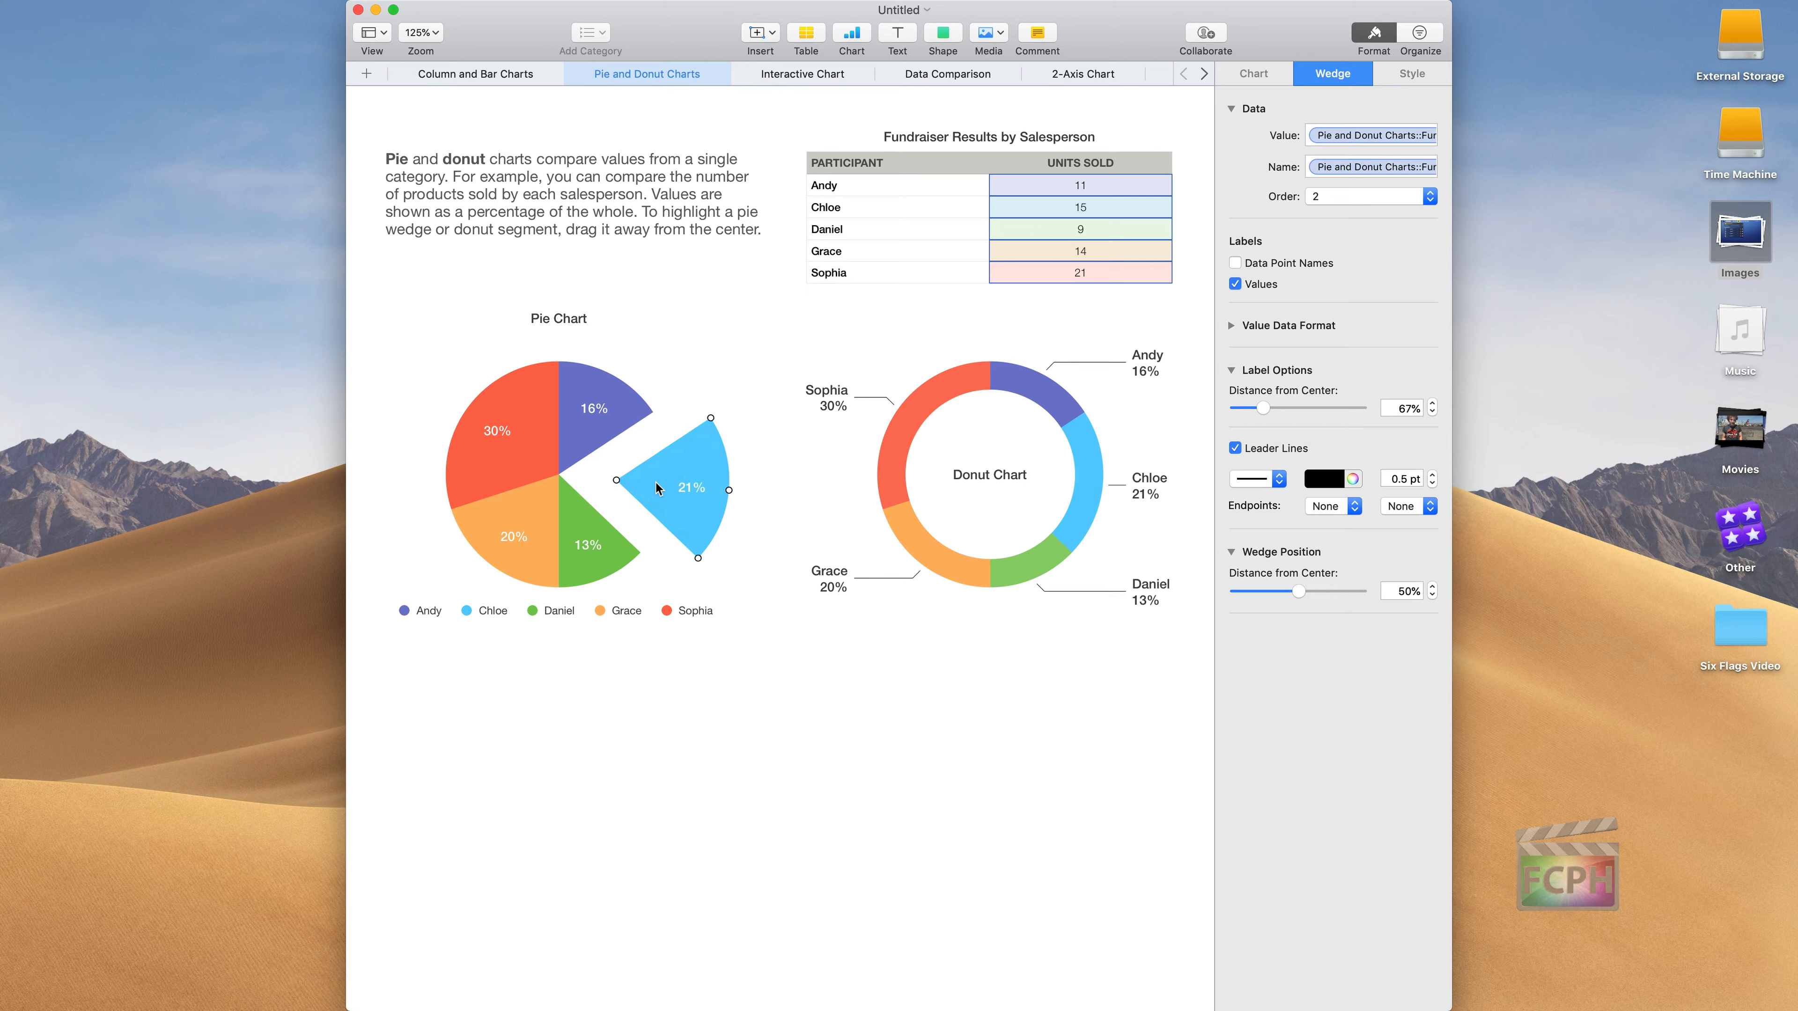
pyautogui.click(524, 430)
pyautogui.moveTo(511, 429); pyautogui.dragTo(494, 421)
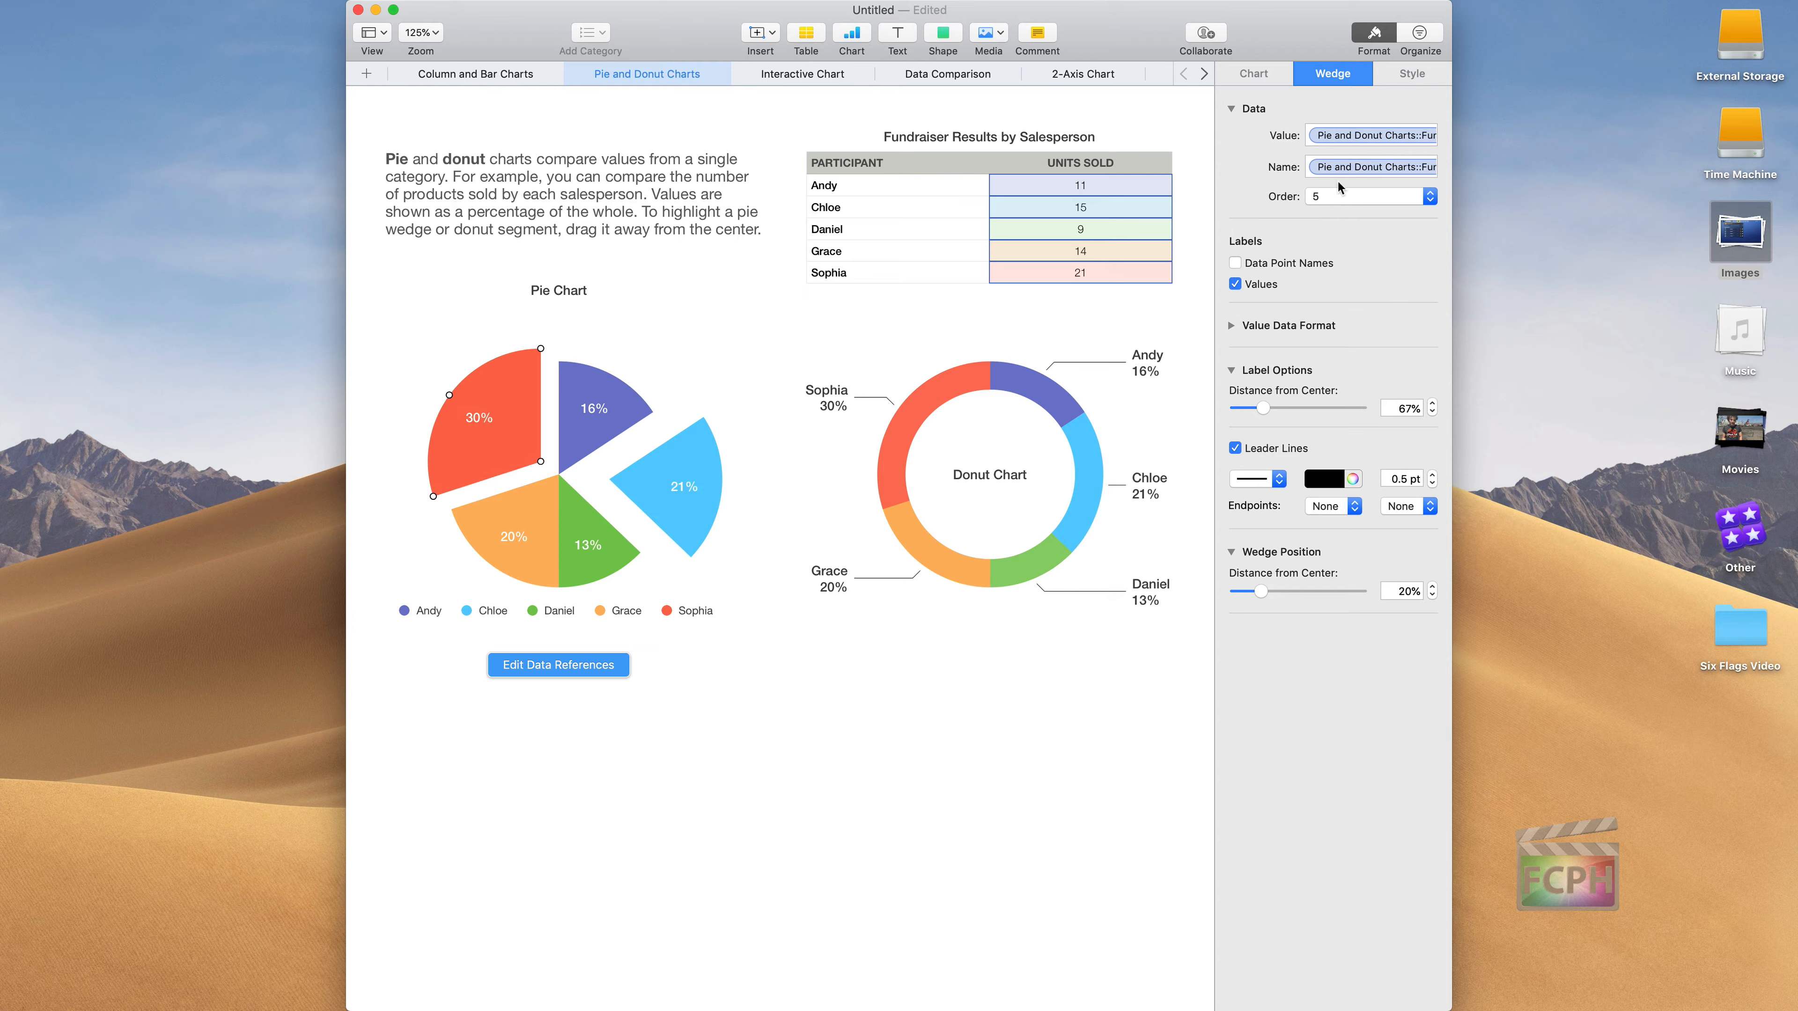
pyautogui.click(1267, 74)
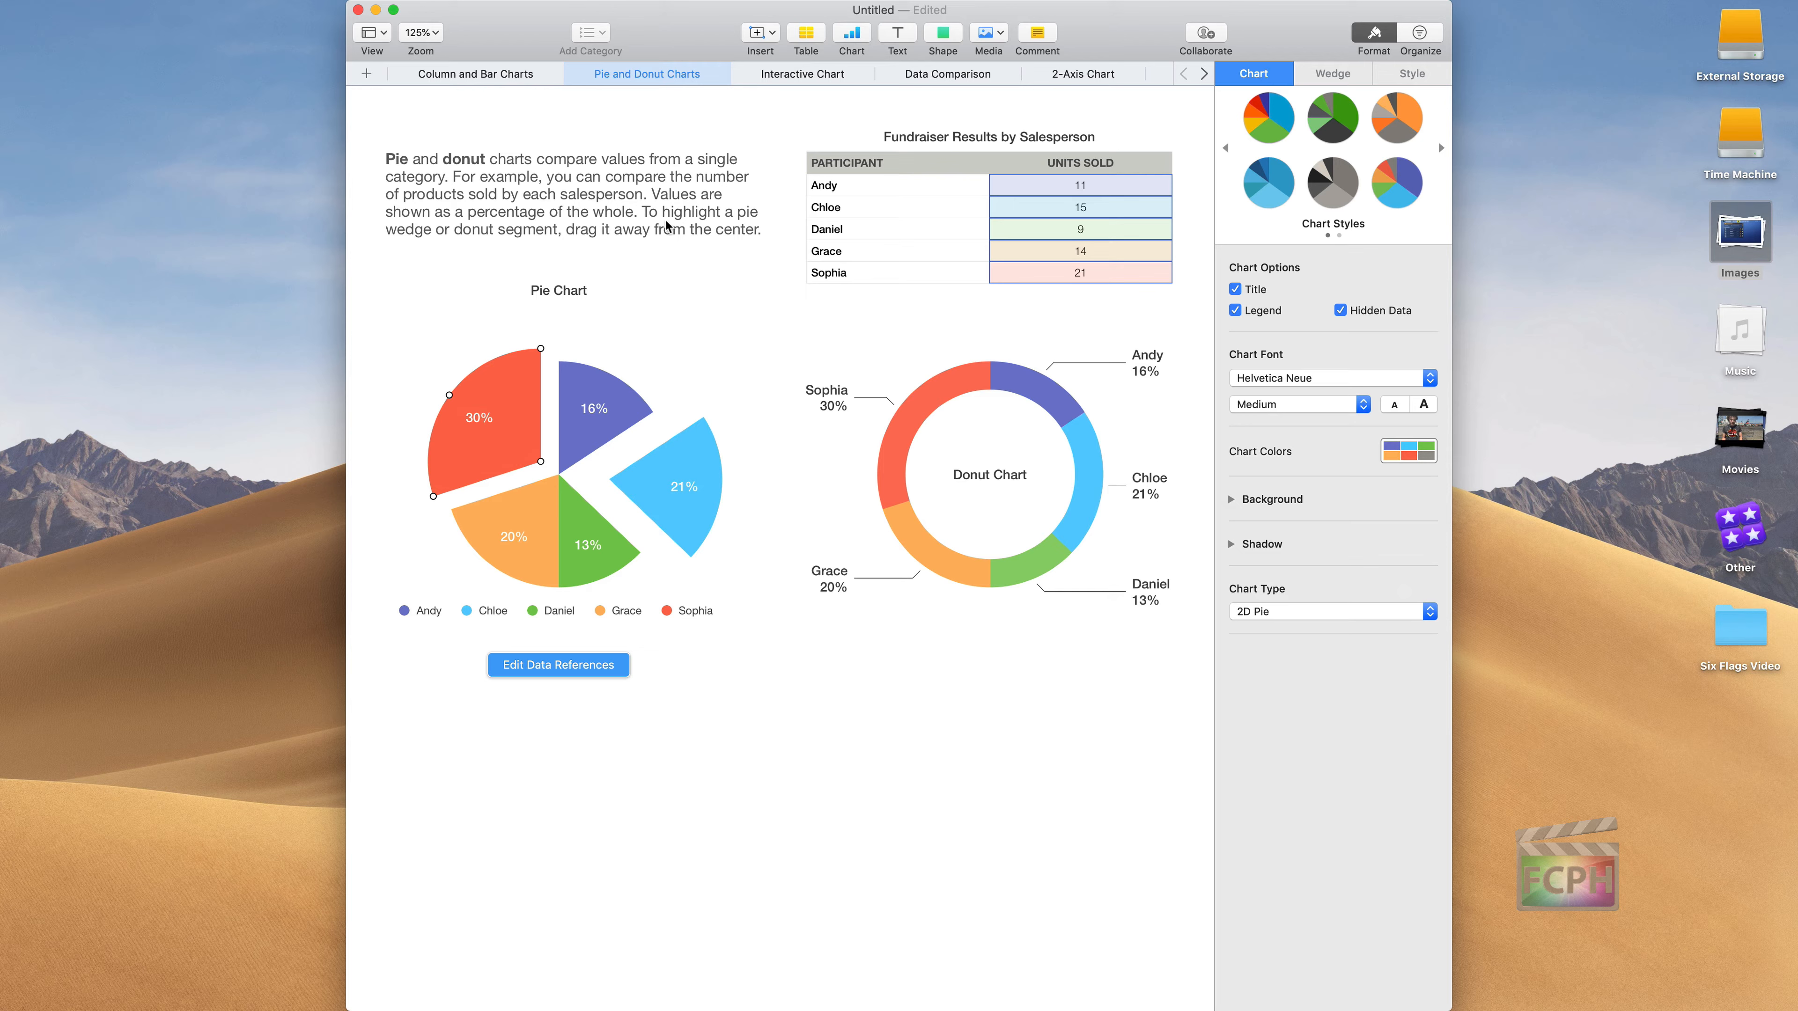
# Add a new sheet and enter 15, 22, 34, 57 and 10 in cells C2 to C6 of its table.
pyautogui.click(367, 73)
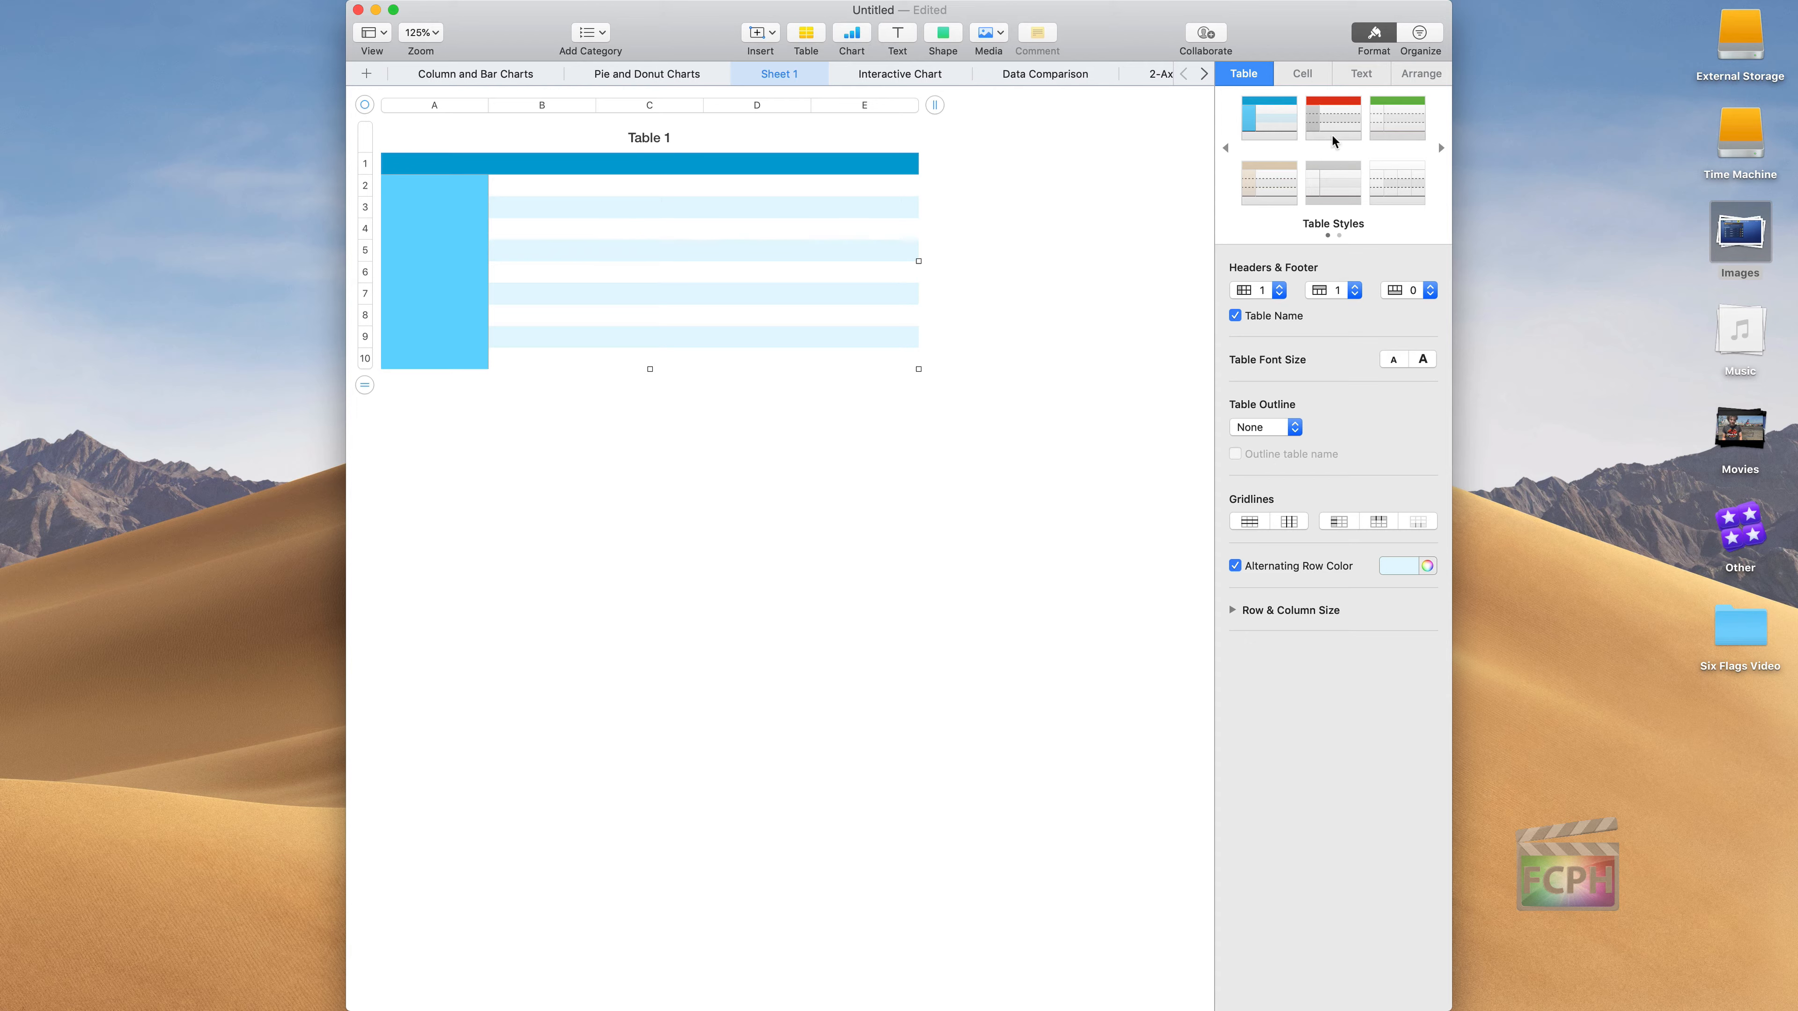
pyautogui.click(671, 190)
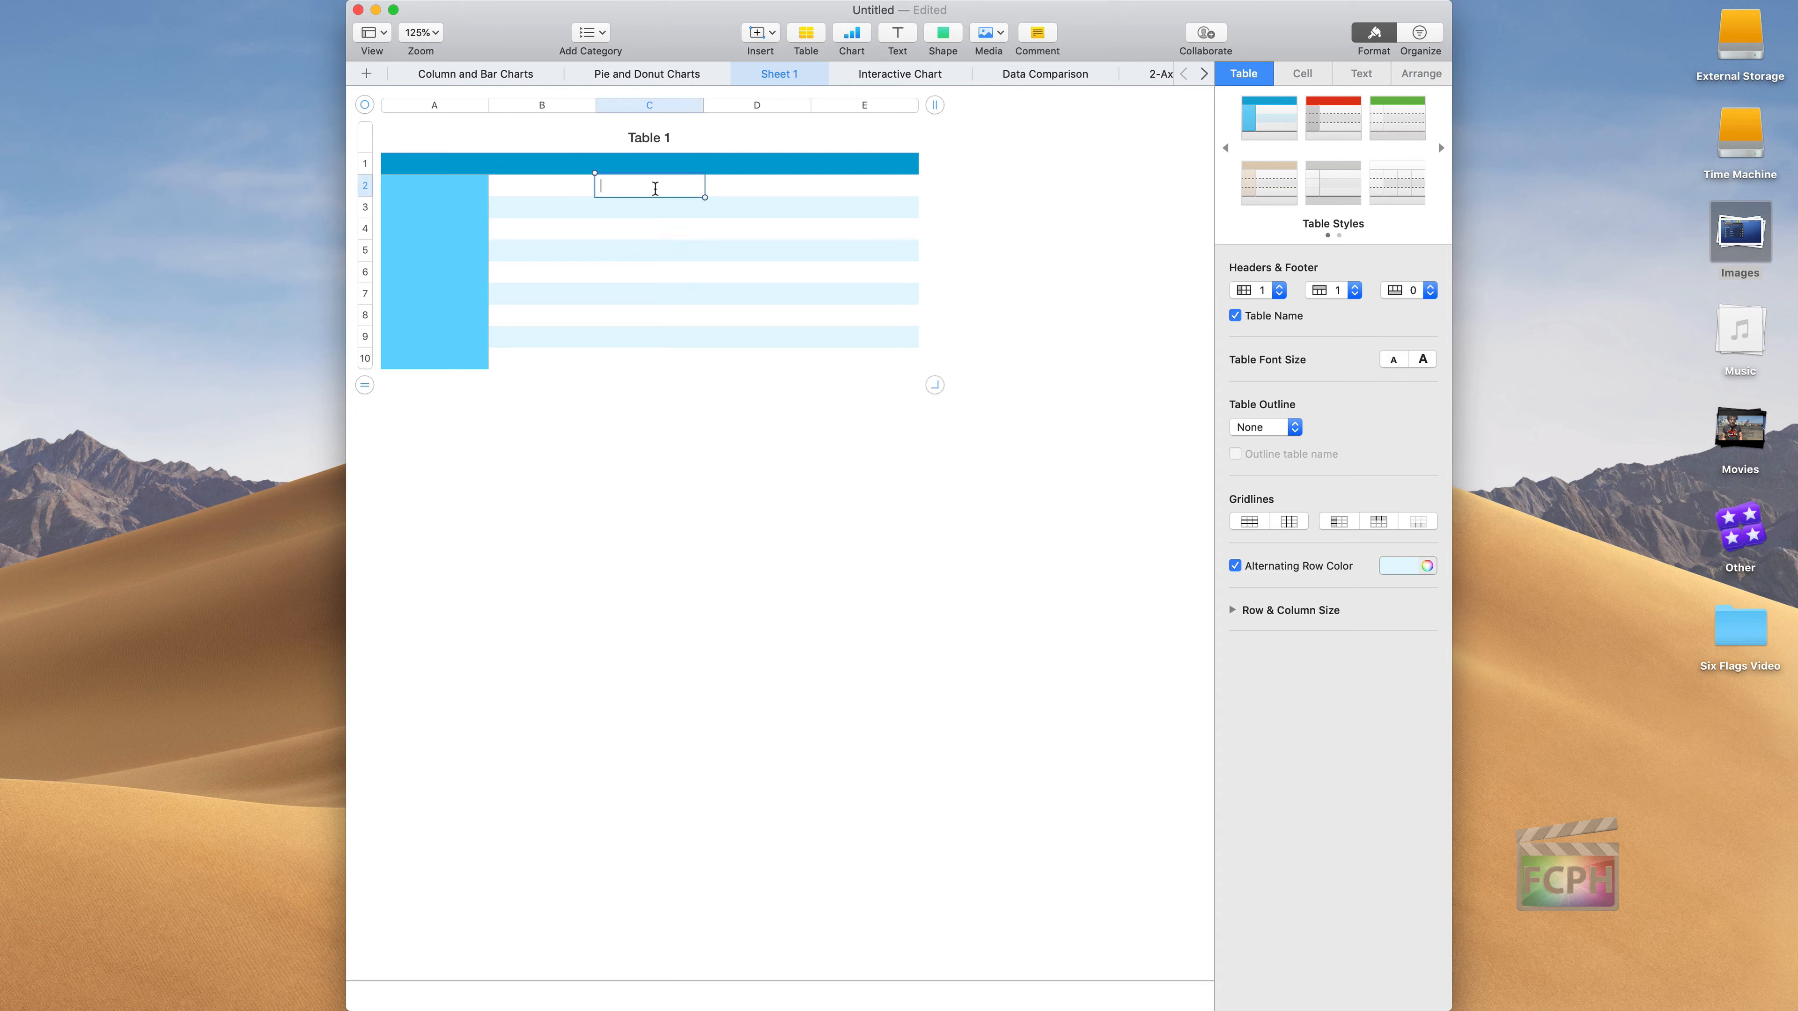
pyautogui.write('15')
pyautogui.press('Return')
pyautogui.write('2')
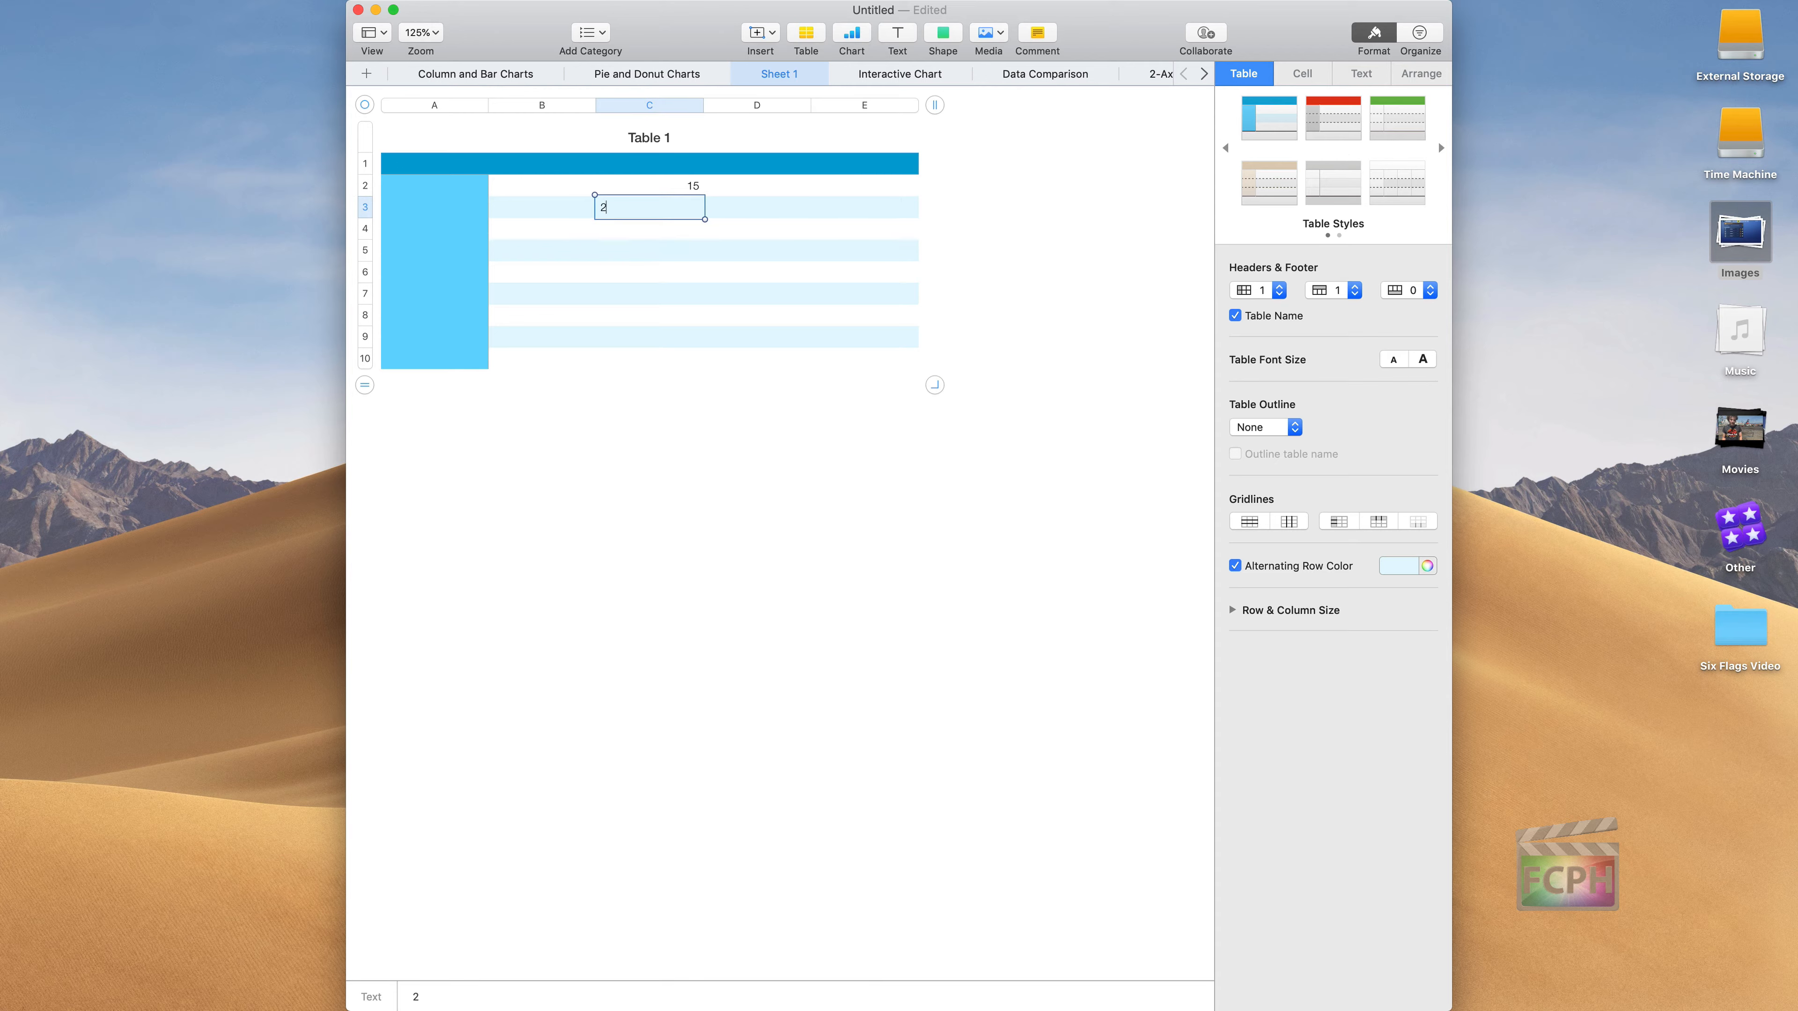
pyautogui.write('2')
pyautogui.press('Return')
pyautogui.write('34')
pyautogui.press('Return')
pyautogui.write('5')
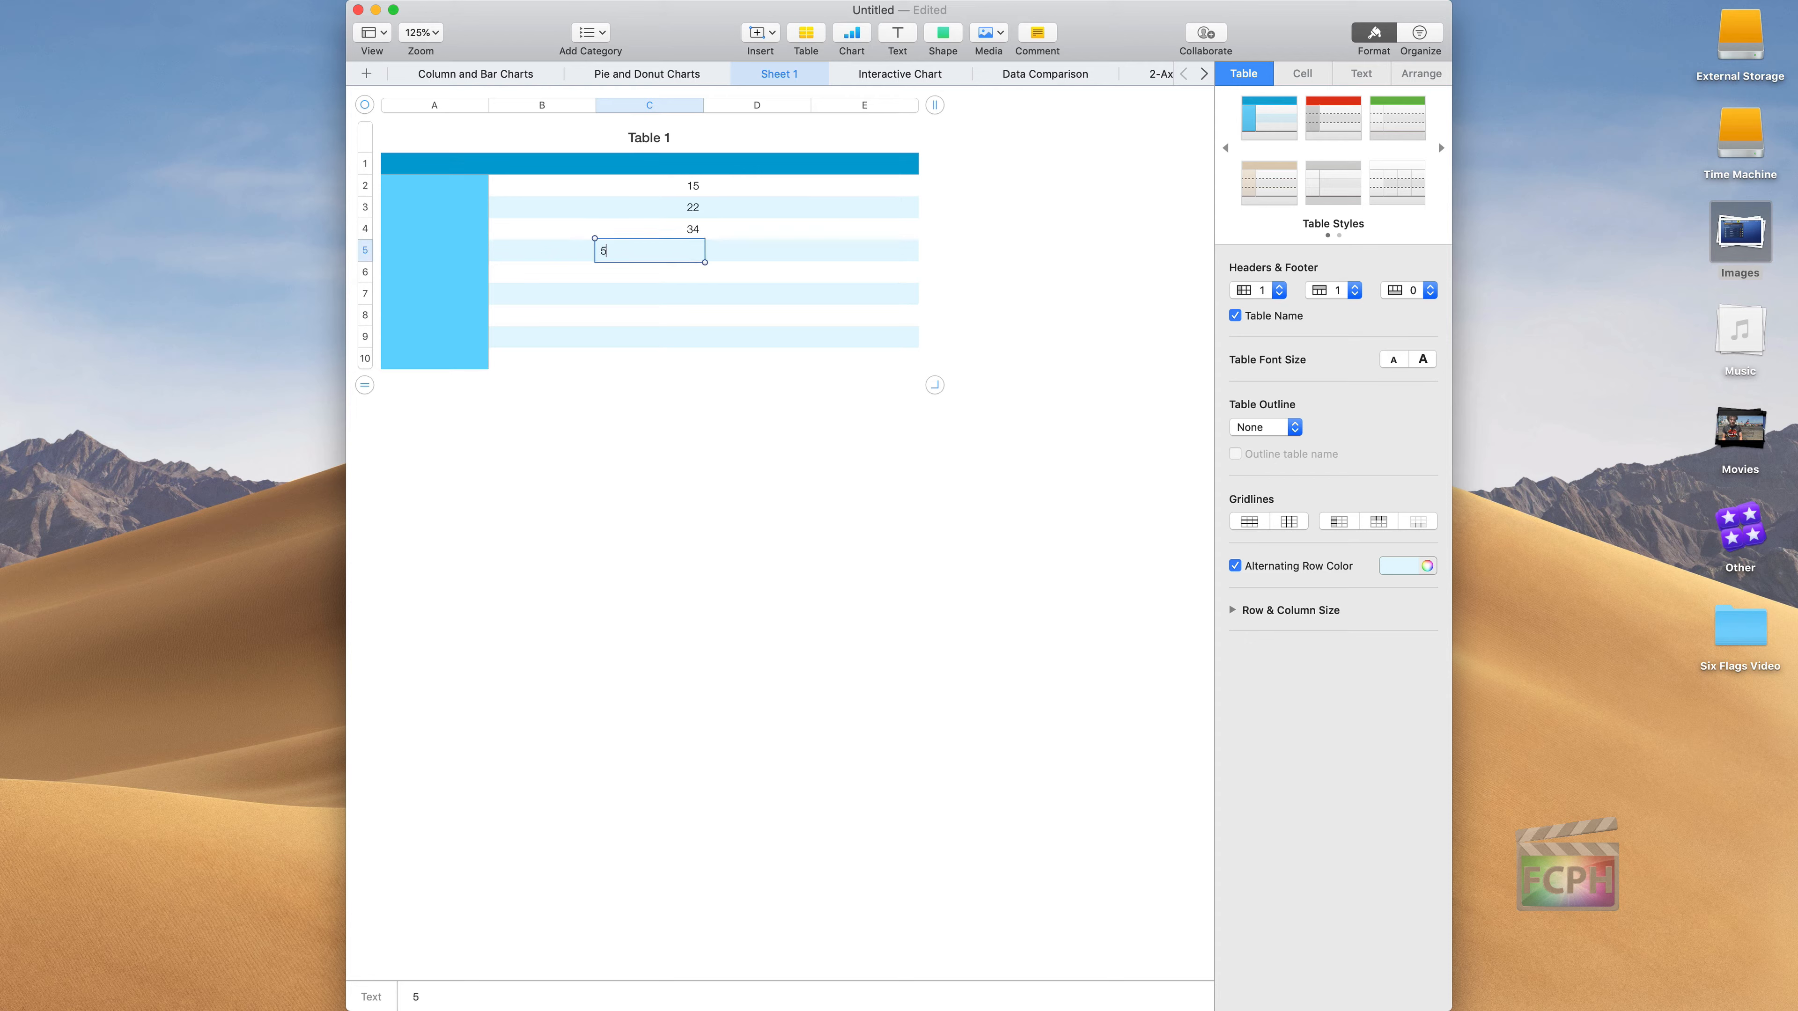
pyautogui.write('7')
pyautogui.press('Return')
pyautogui.write('1')
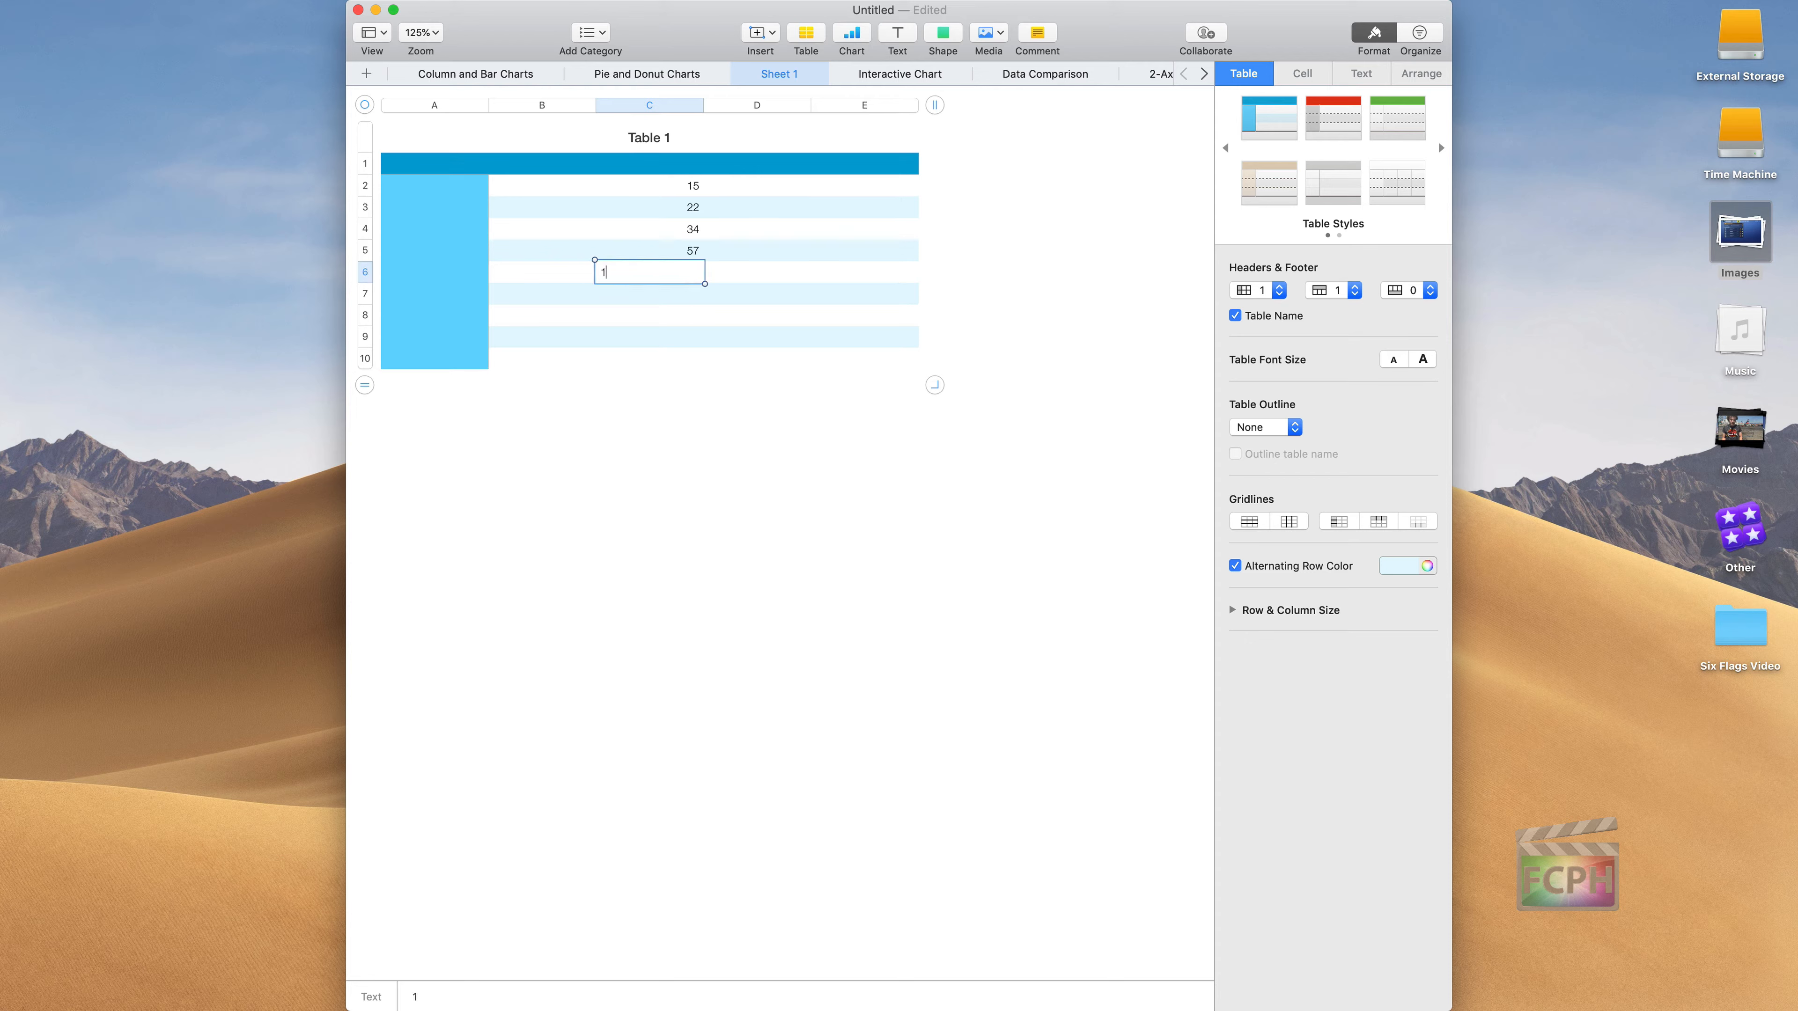
pyautogui.write('0')
pyautogui.click(727, 437)
# Insert a 3D column chart of cells C2 to C6 using the brown and tan textured style set.
pyautogui.click(671, 190)
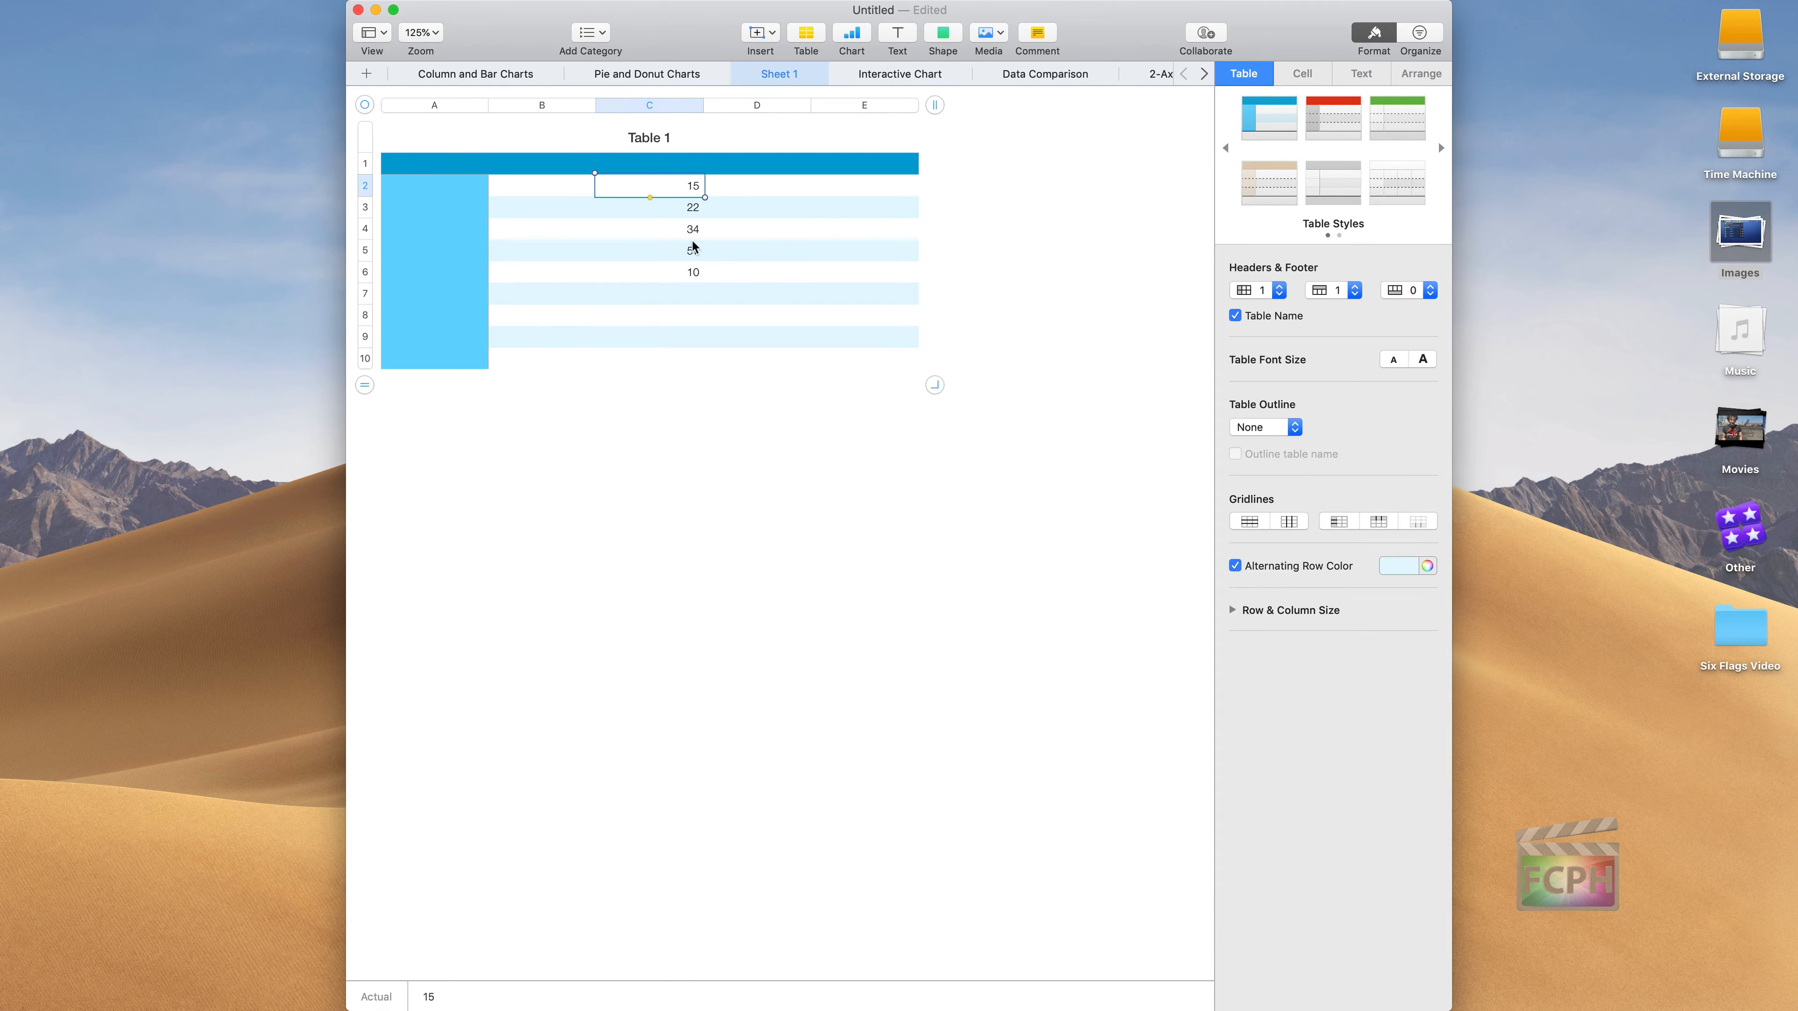
pyautogui.moveTo(705, 197); pyautogui.dragTo(708, 287)
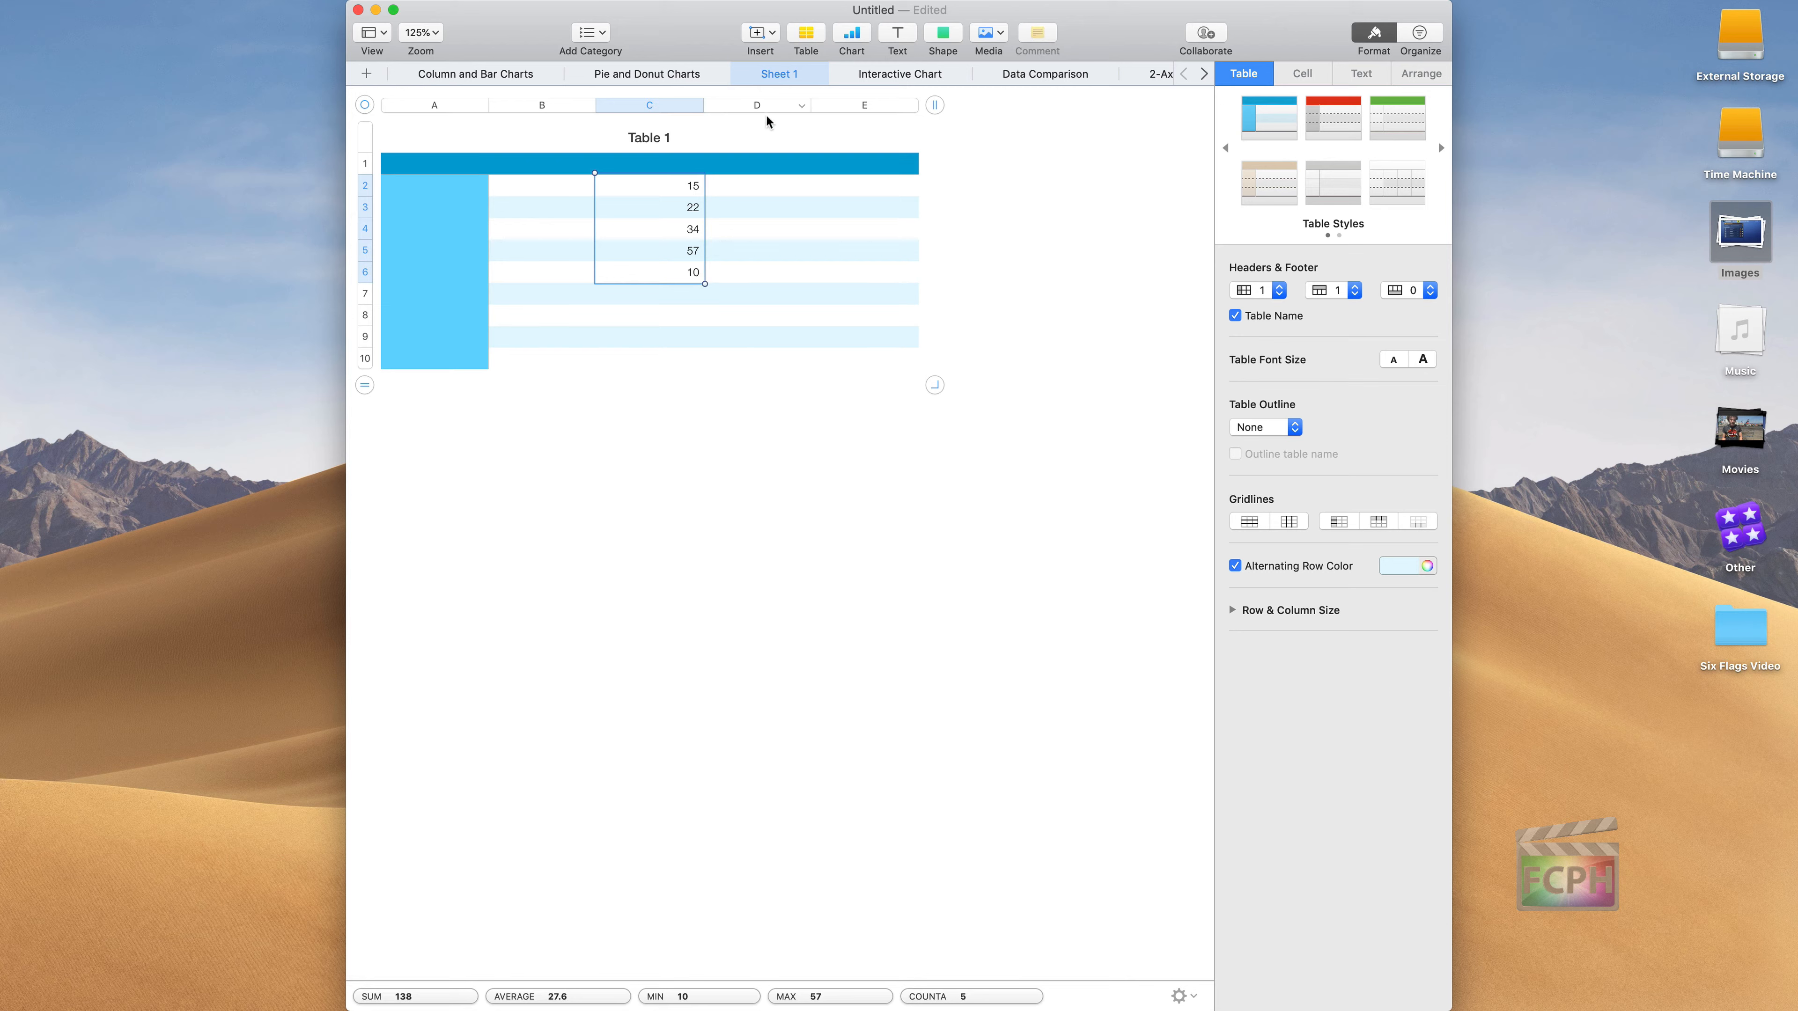
pyautogui.click(864, 38)
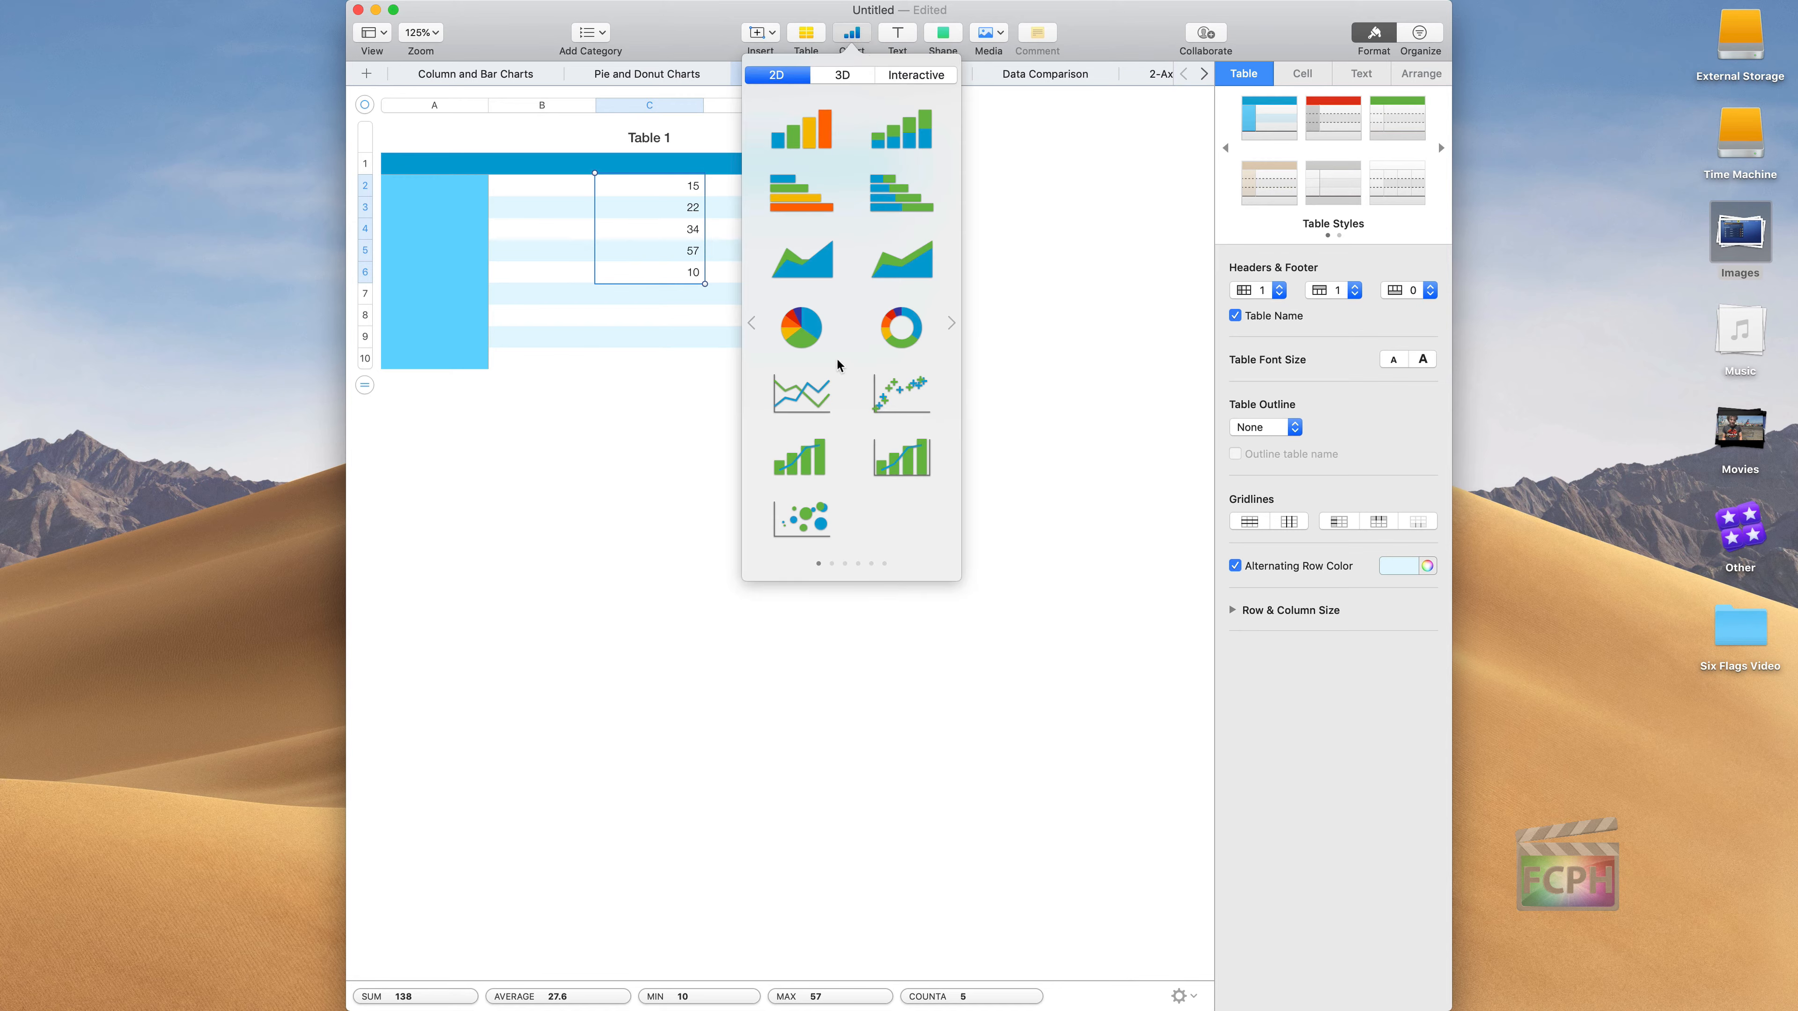
pyautogui.click(844, 78)
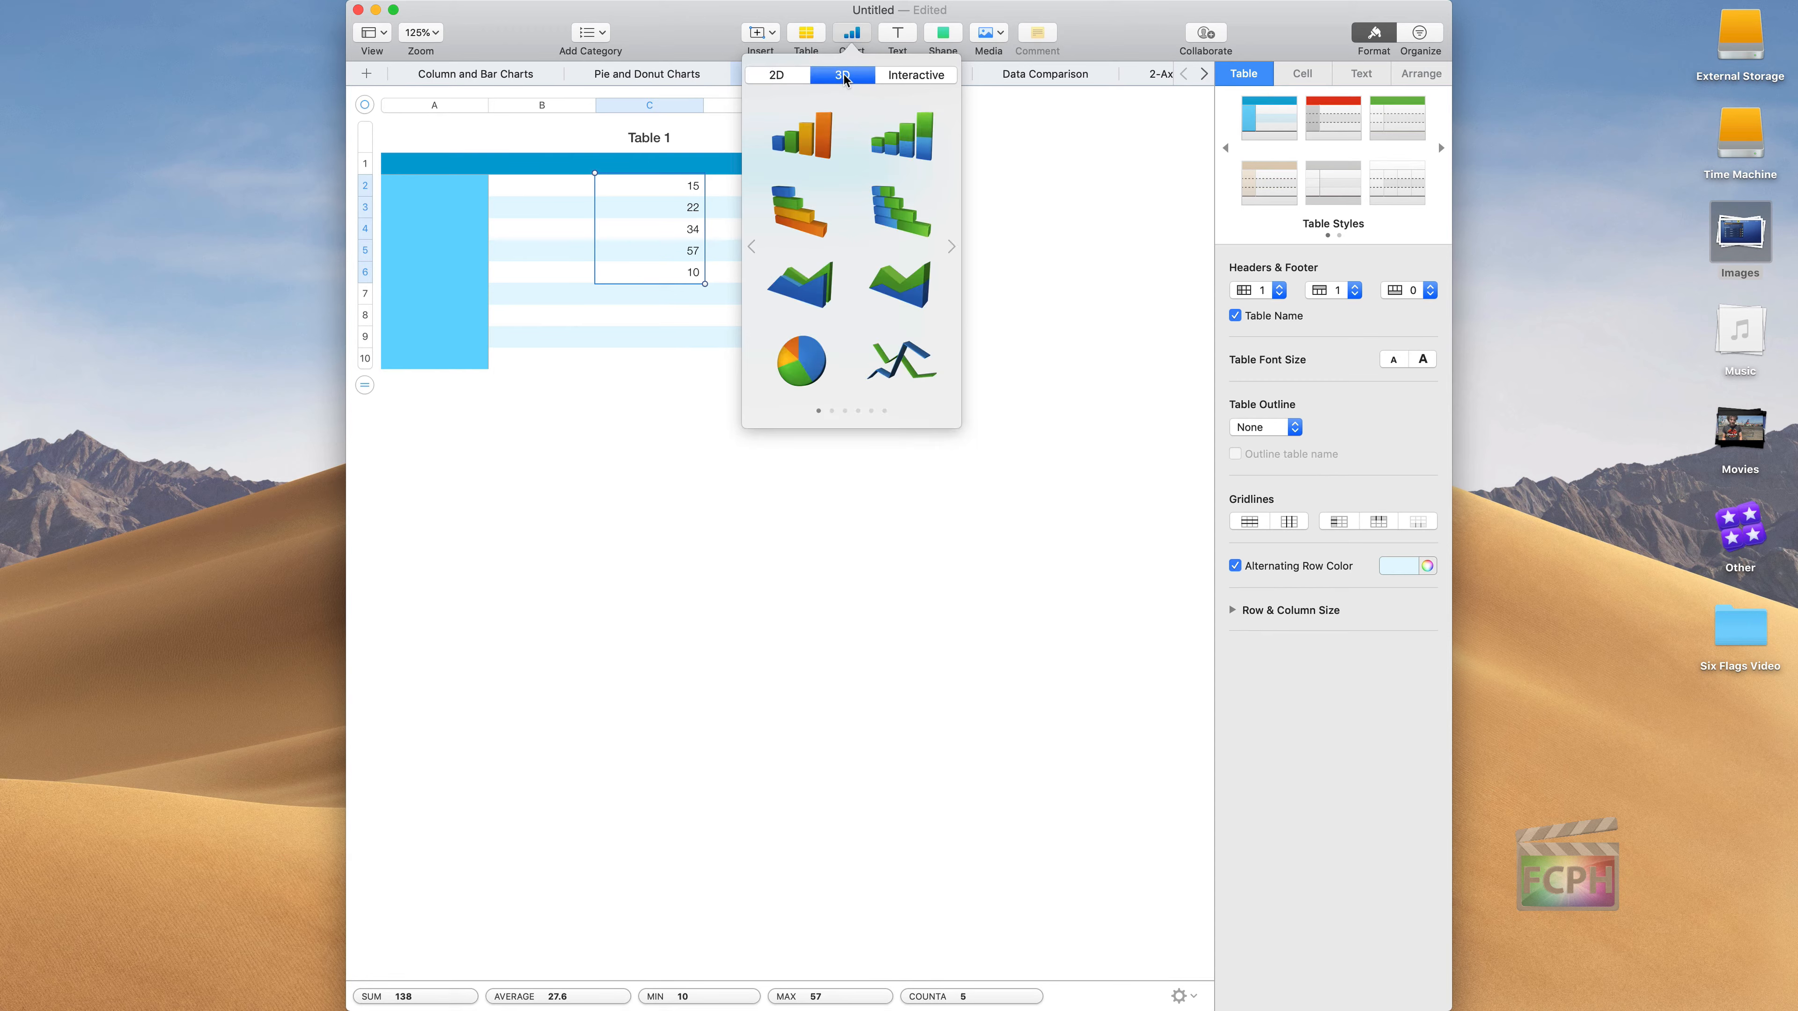
pyautogui.click(951, 246)
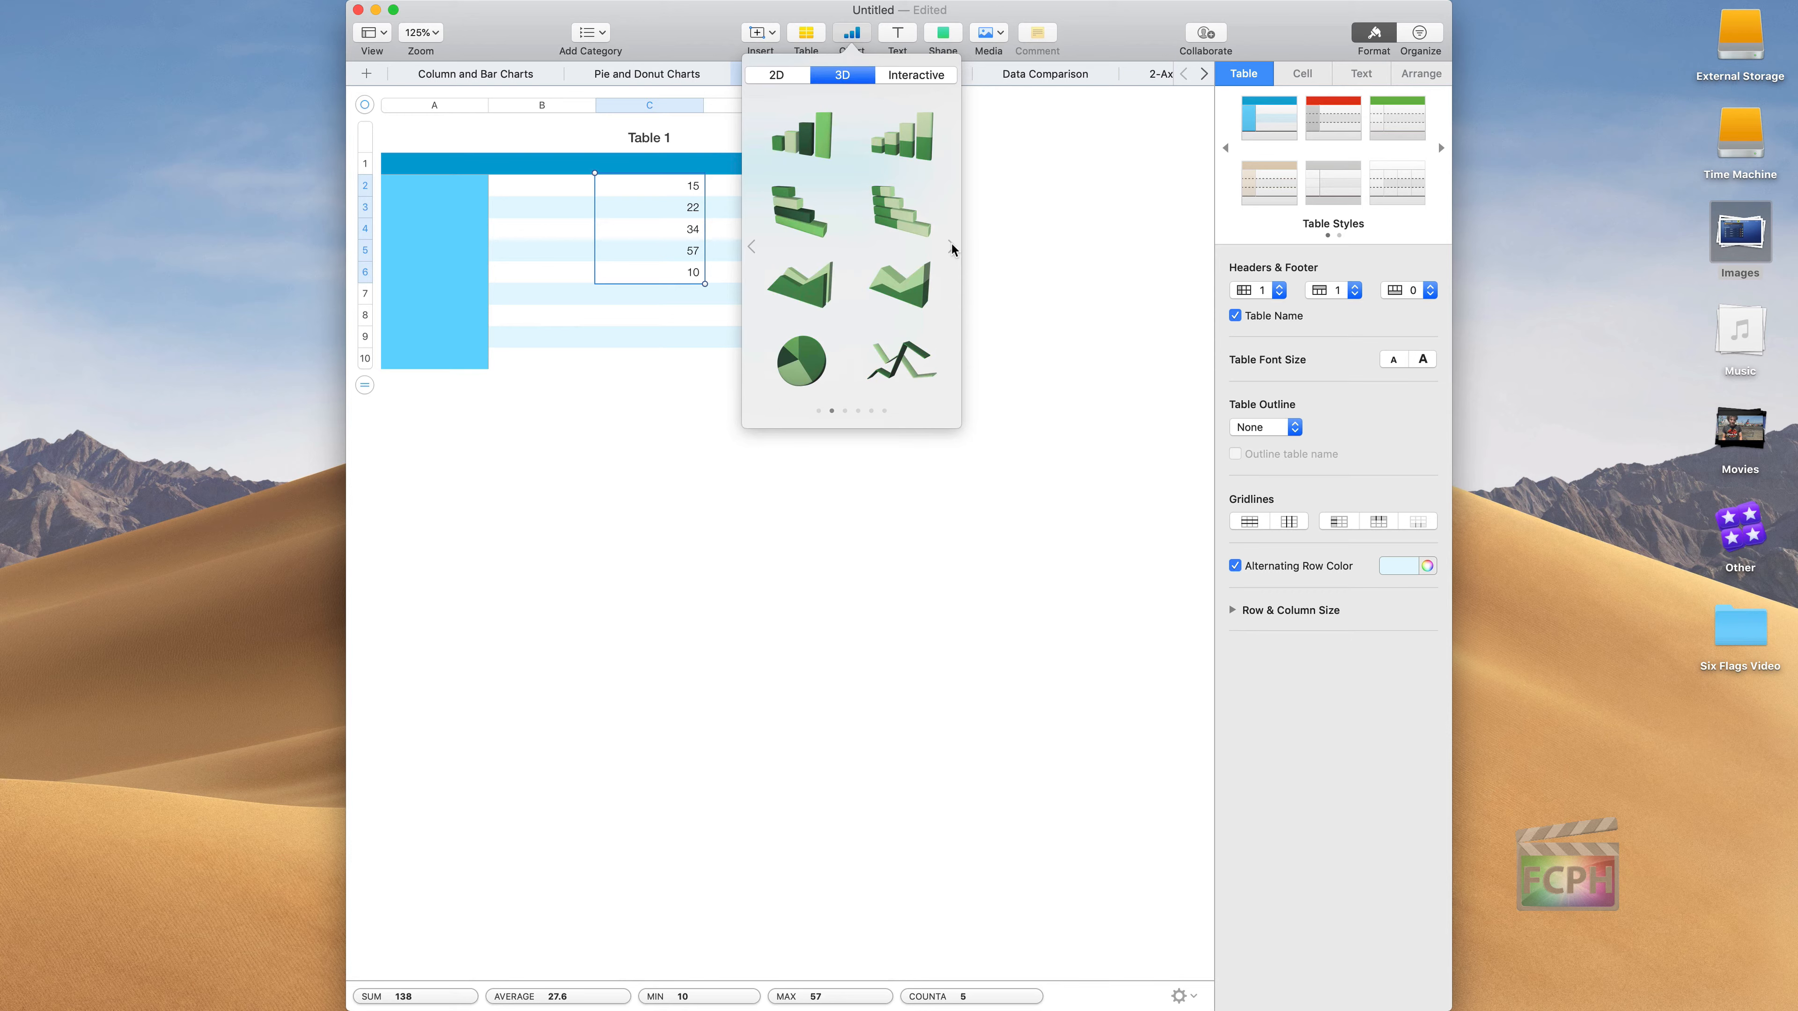
pyautogui.click(951, 247)
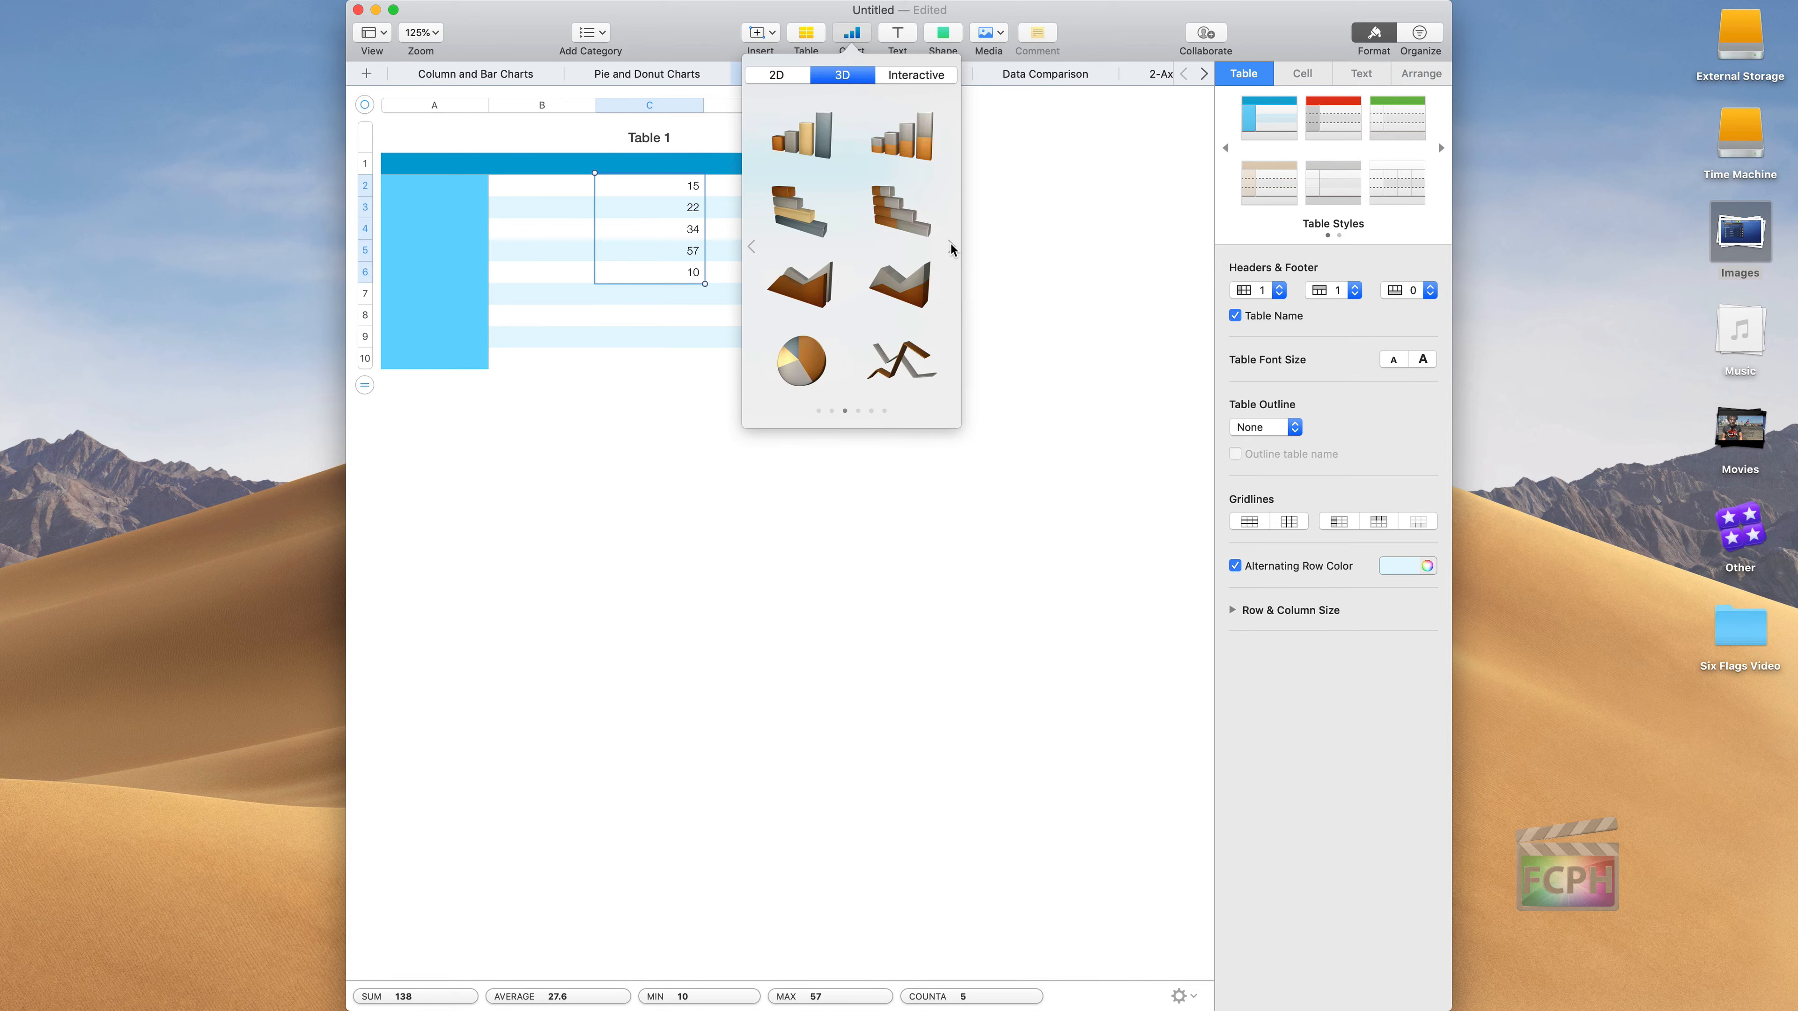
pyautogui.click(952, 247)
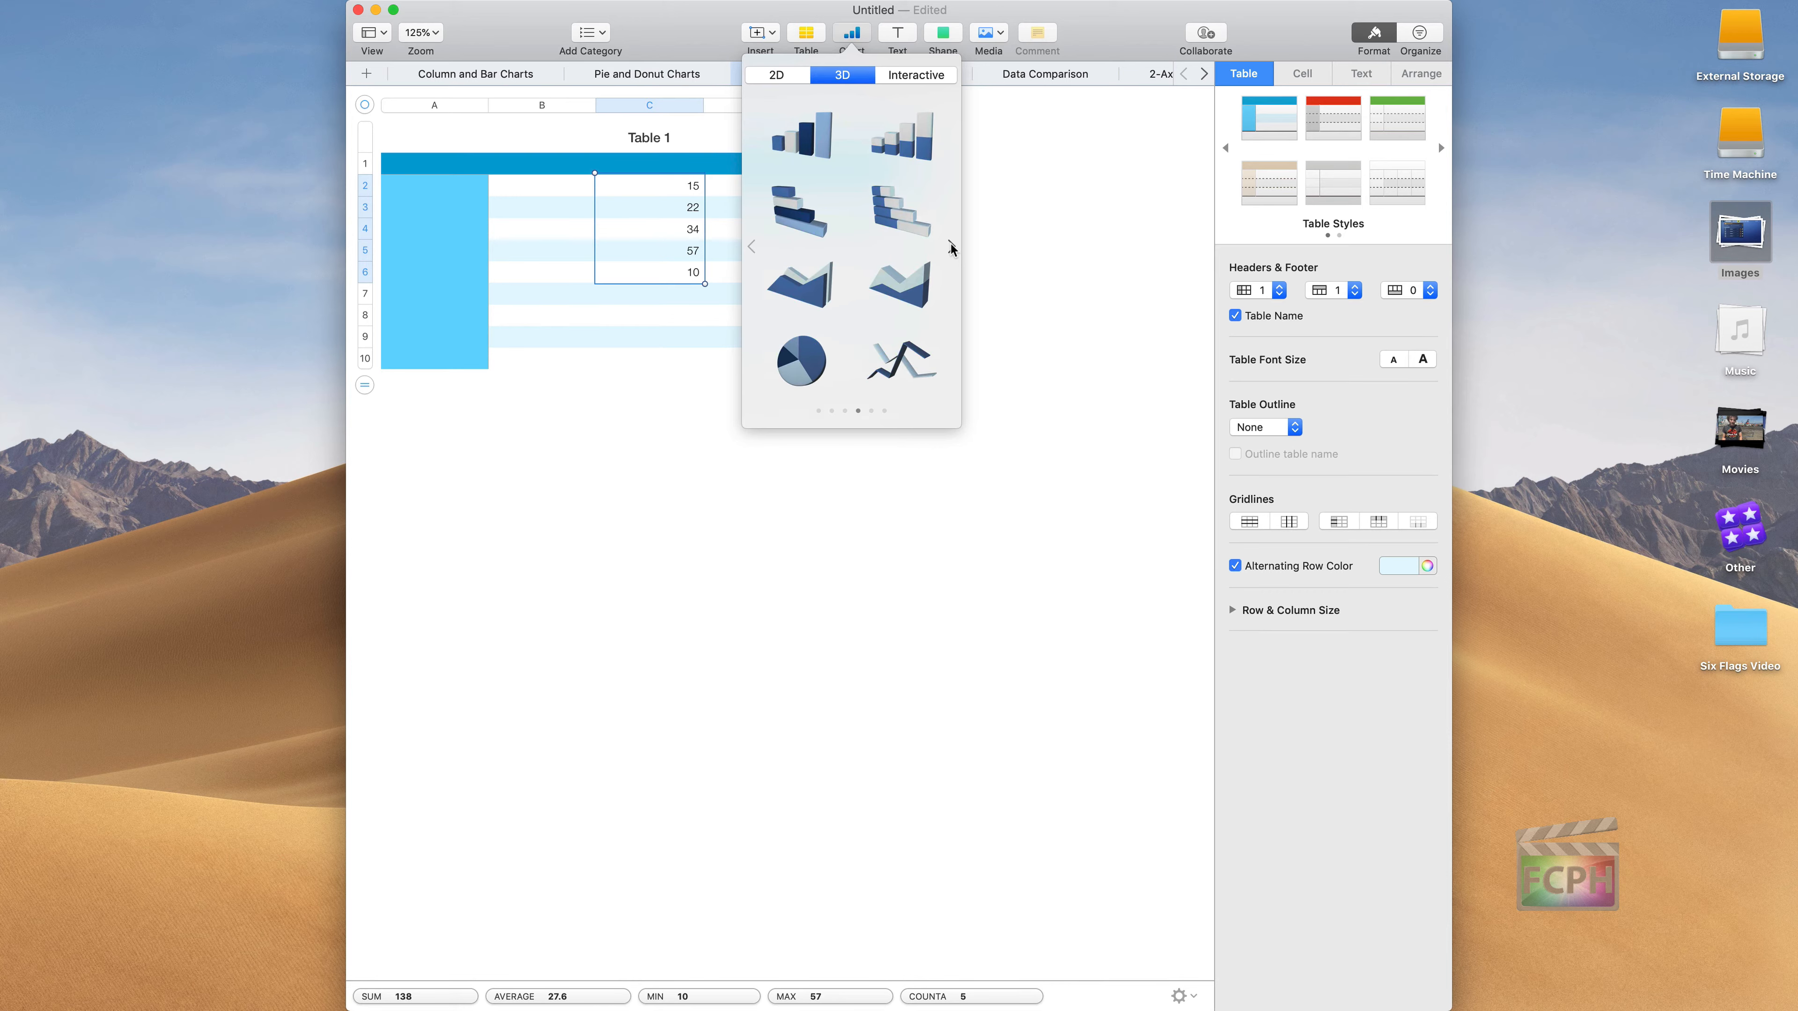
pyautogui.click(751, 248)
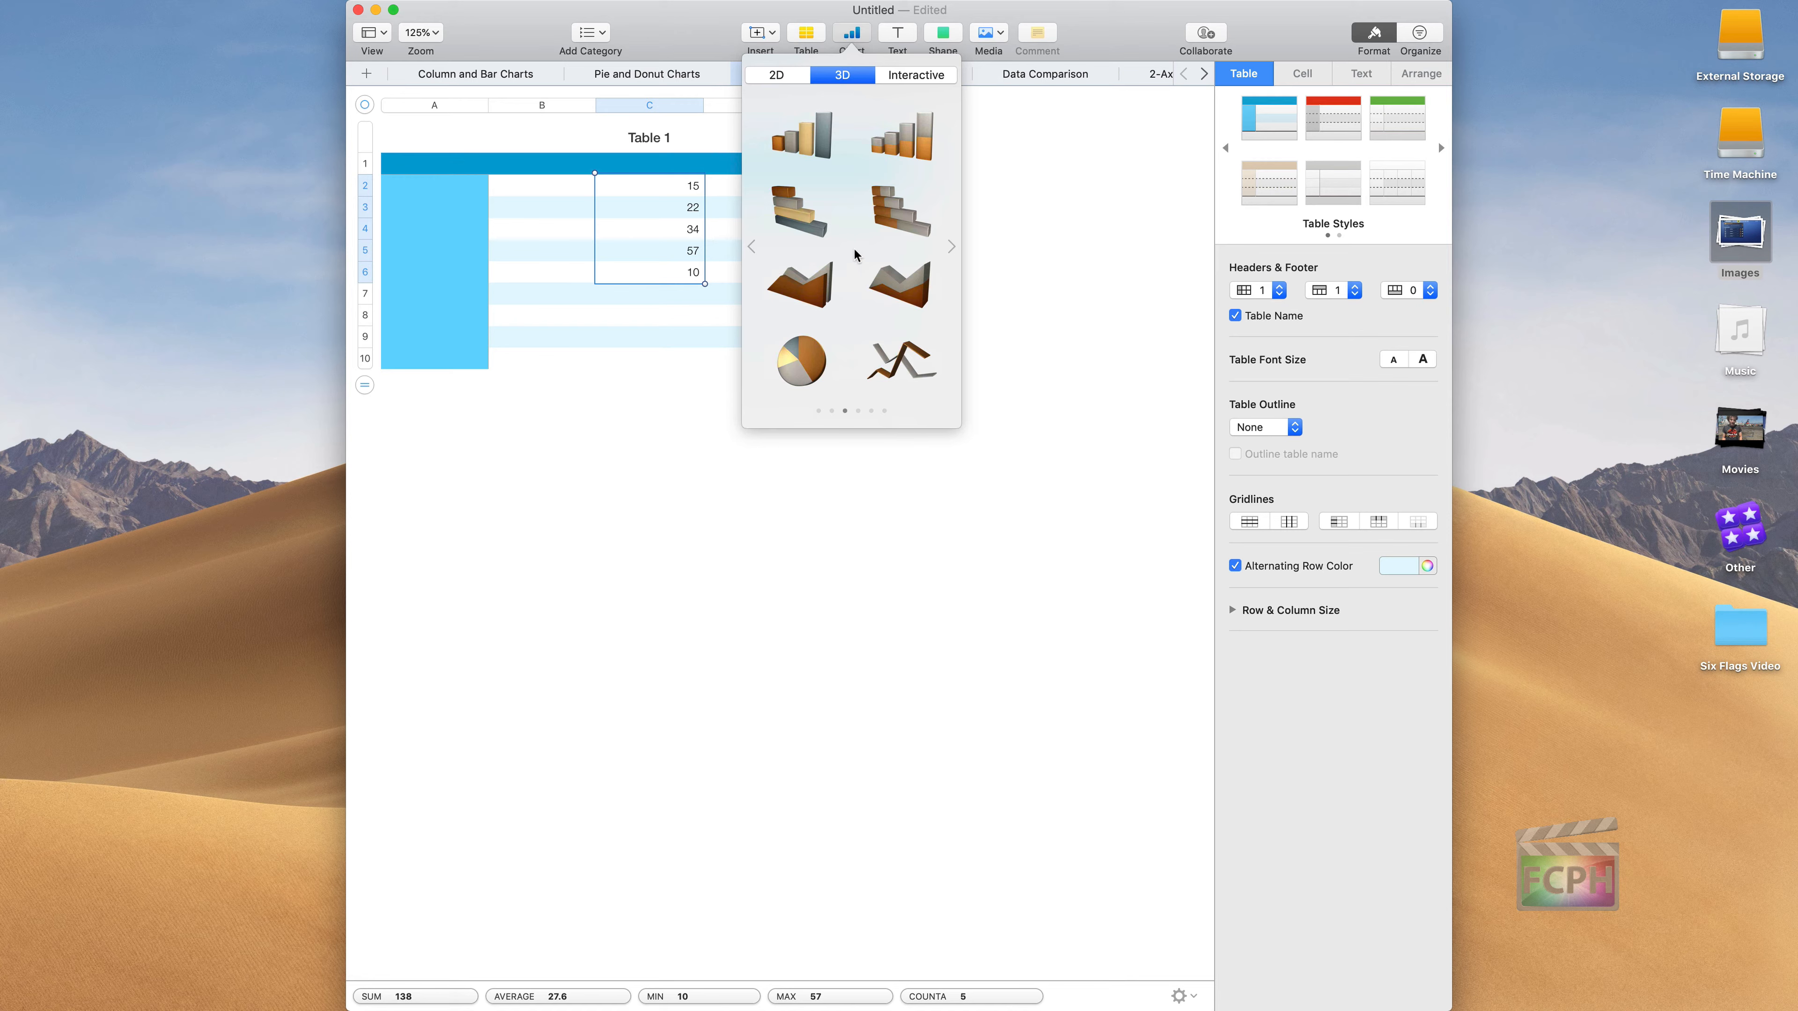
pyautogui.click(819, 144)
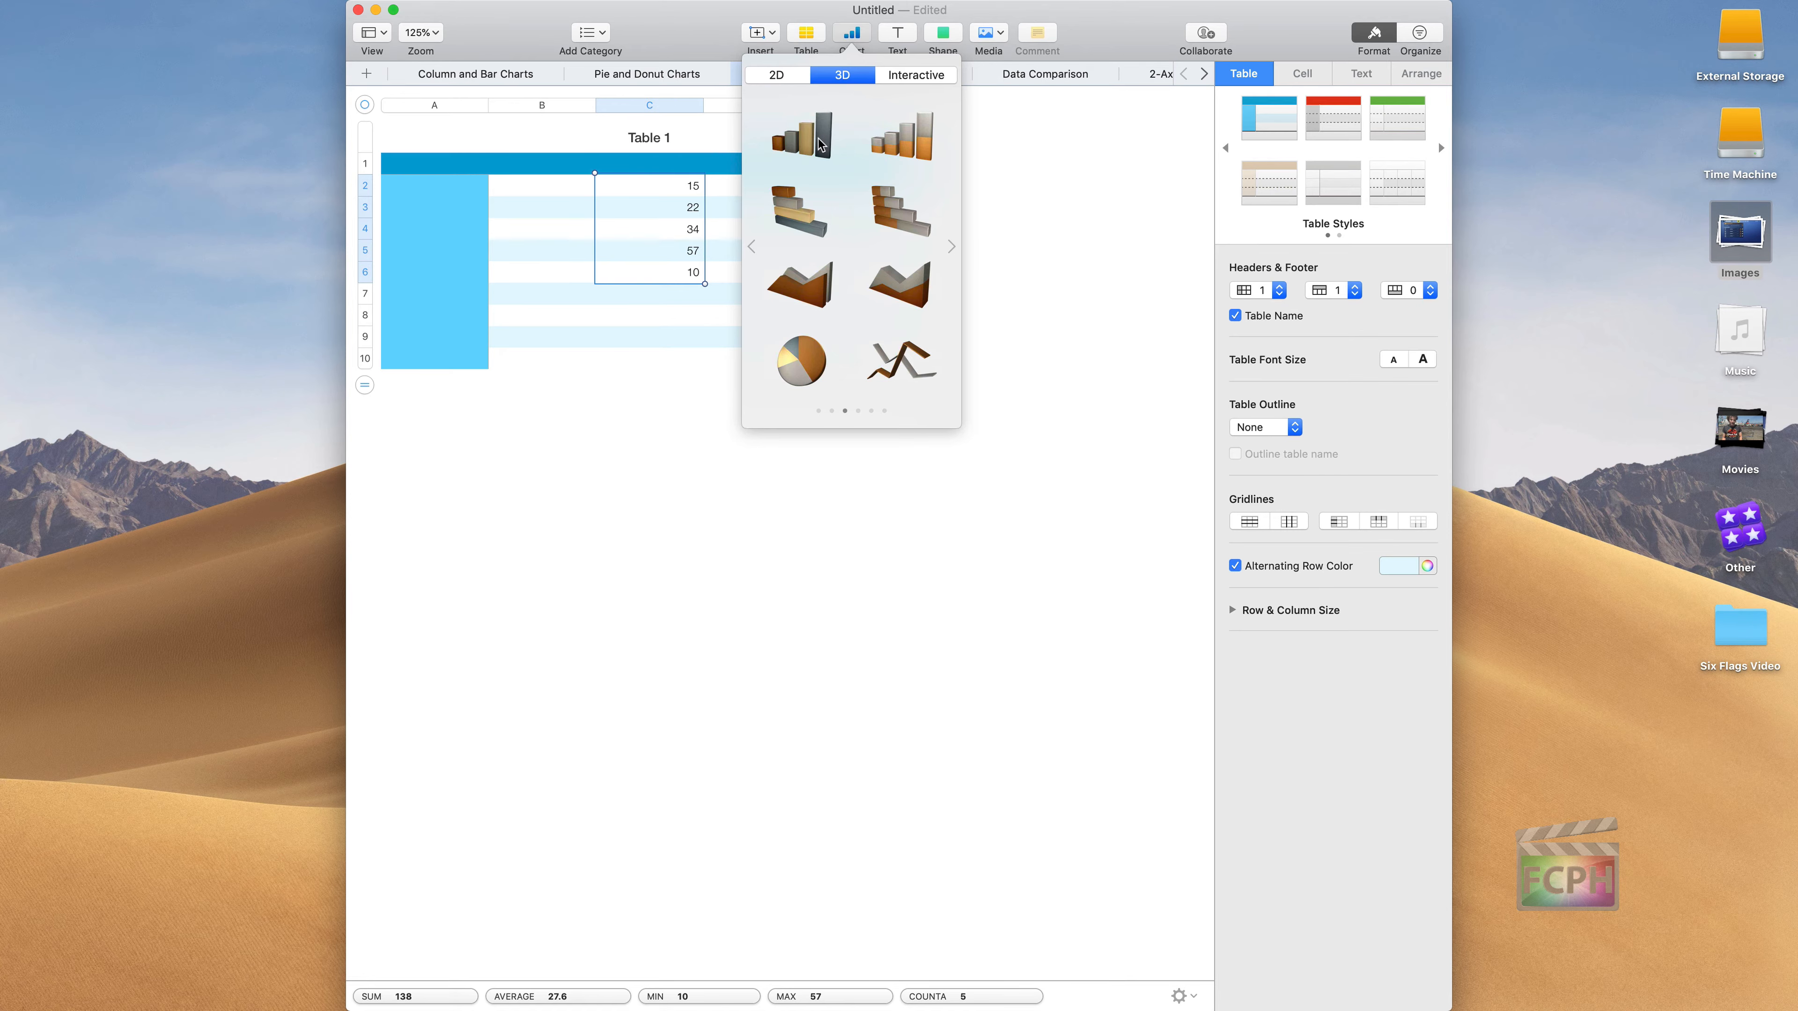
# Position the 3D column chart below the table, rotate its 3D view and deselect it.
pyautogui.moveTo(685, 533); pyautogui.dragTo(913, 500)
pyautogui.moveTo(840, 595); pyautogui.dragTo(891, 531)
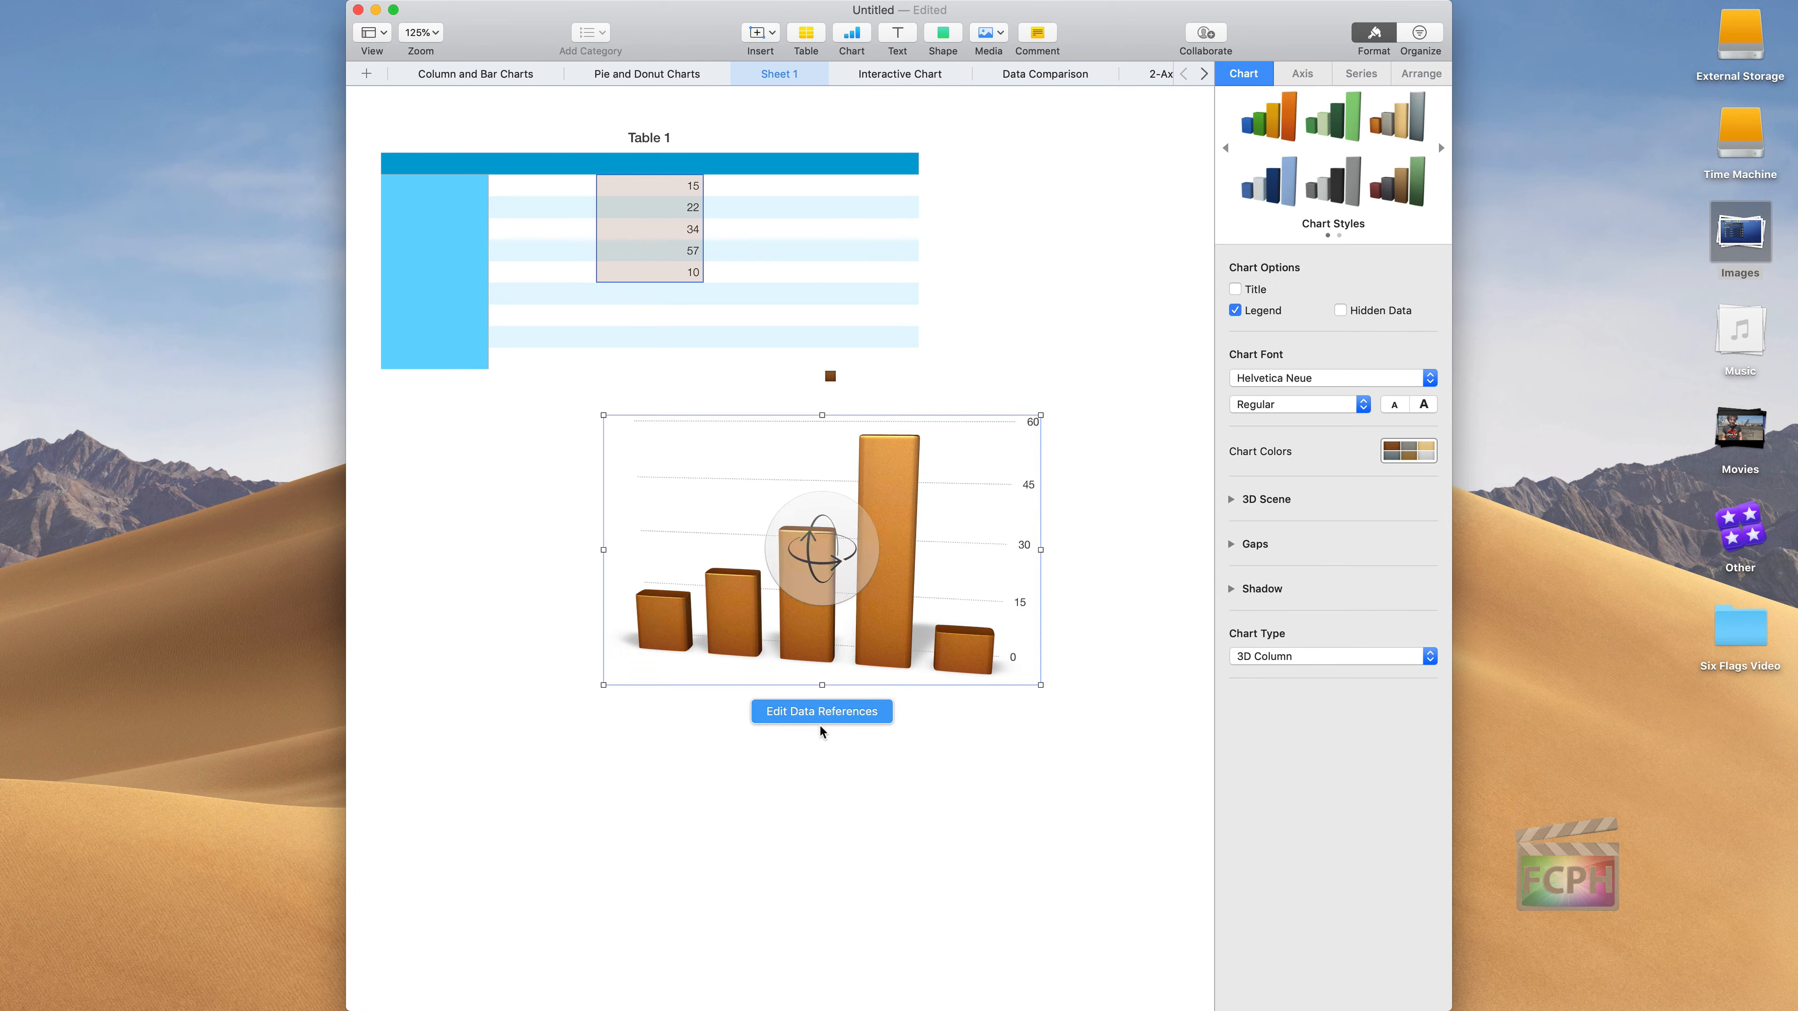
pyautogui.click(941, 742)
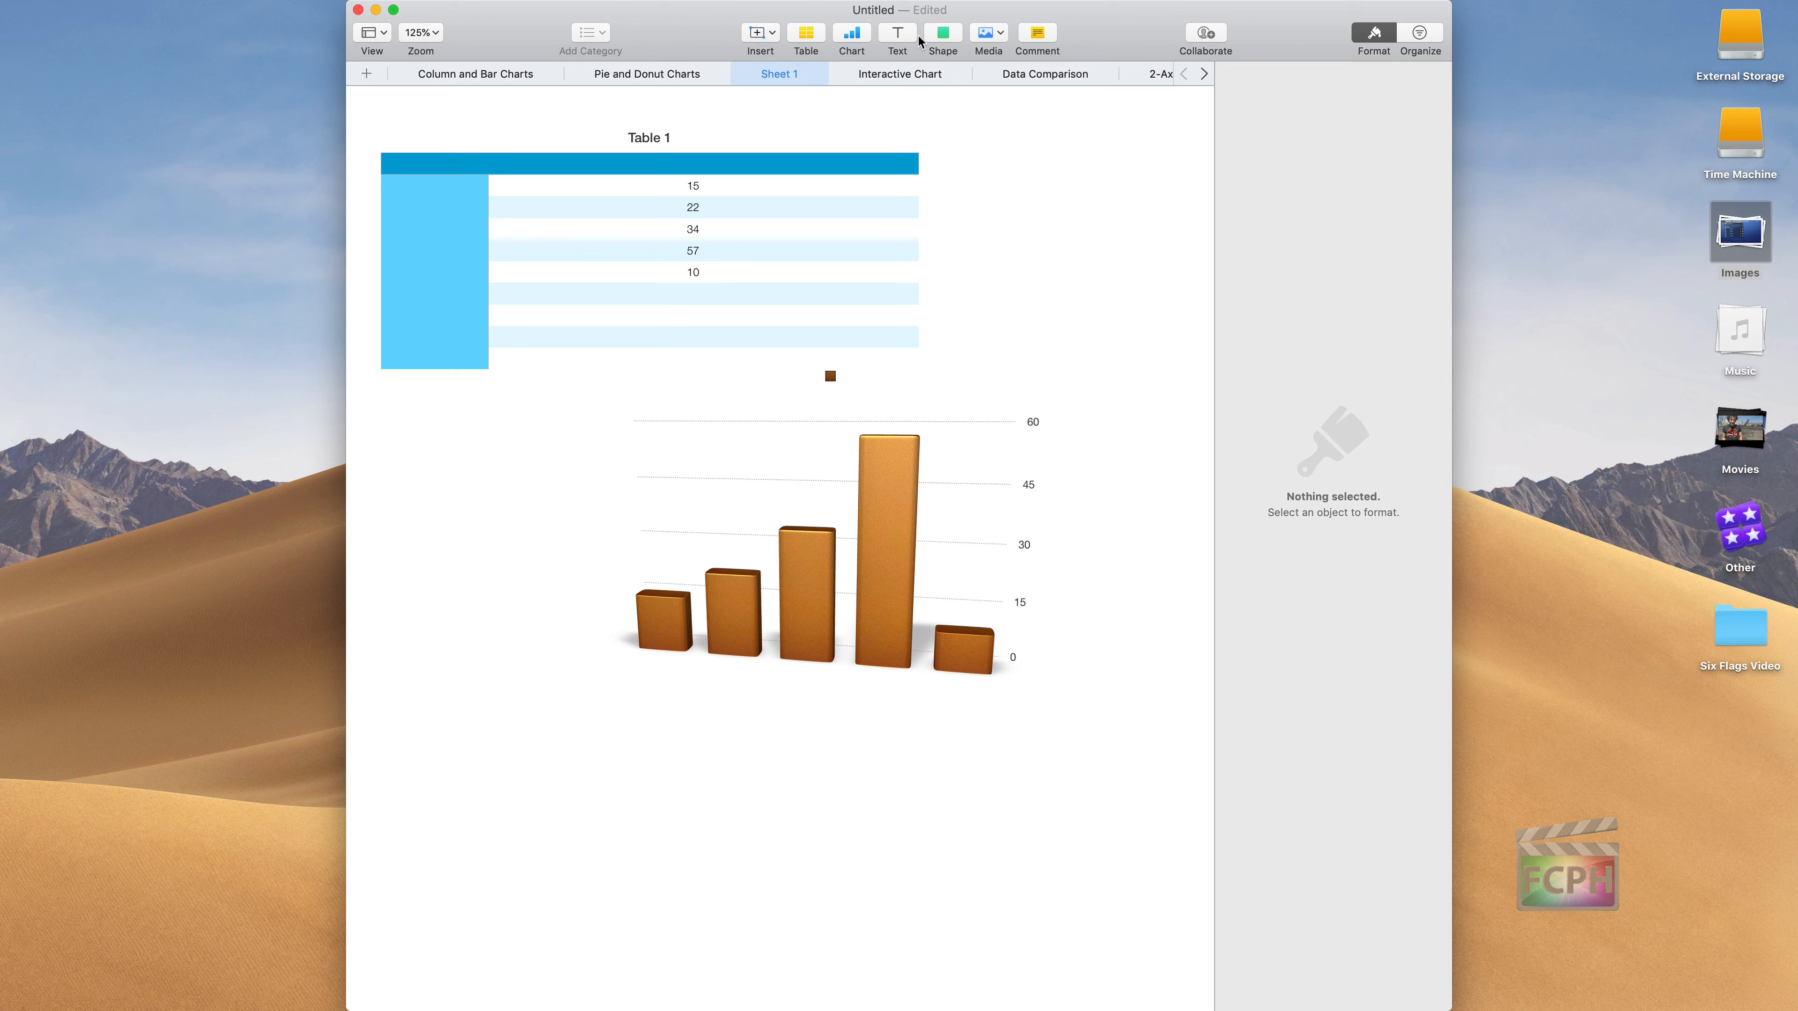
# Fill the 3D chart's columns with the blue-green Fortnite image from the Photos library.
pyautogui.click(998, 32)
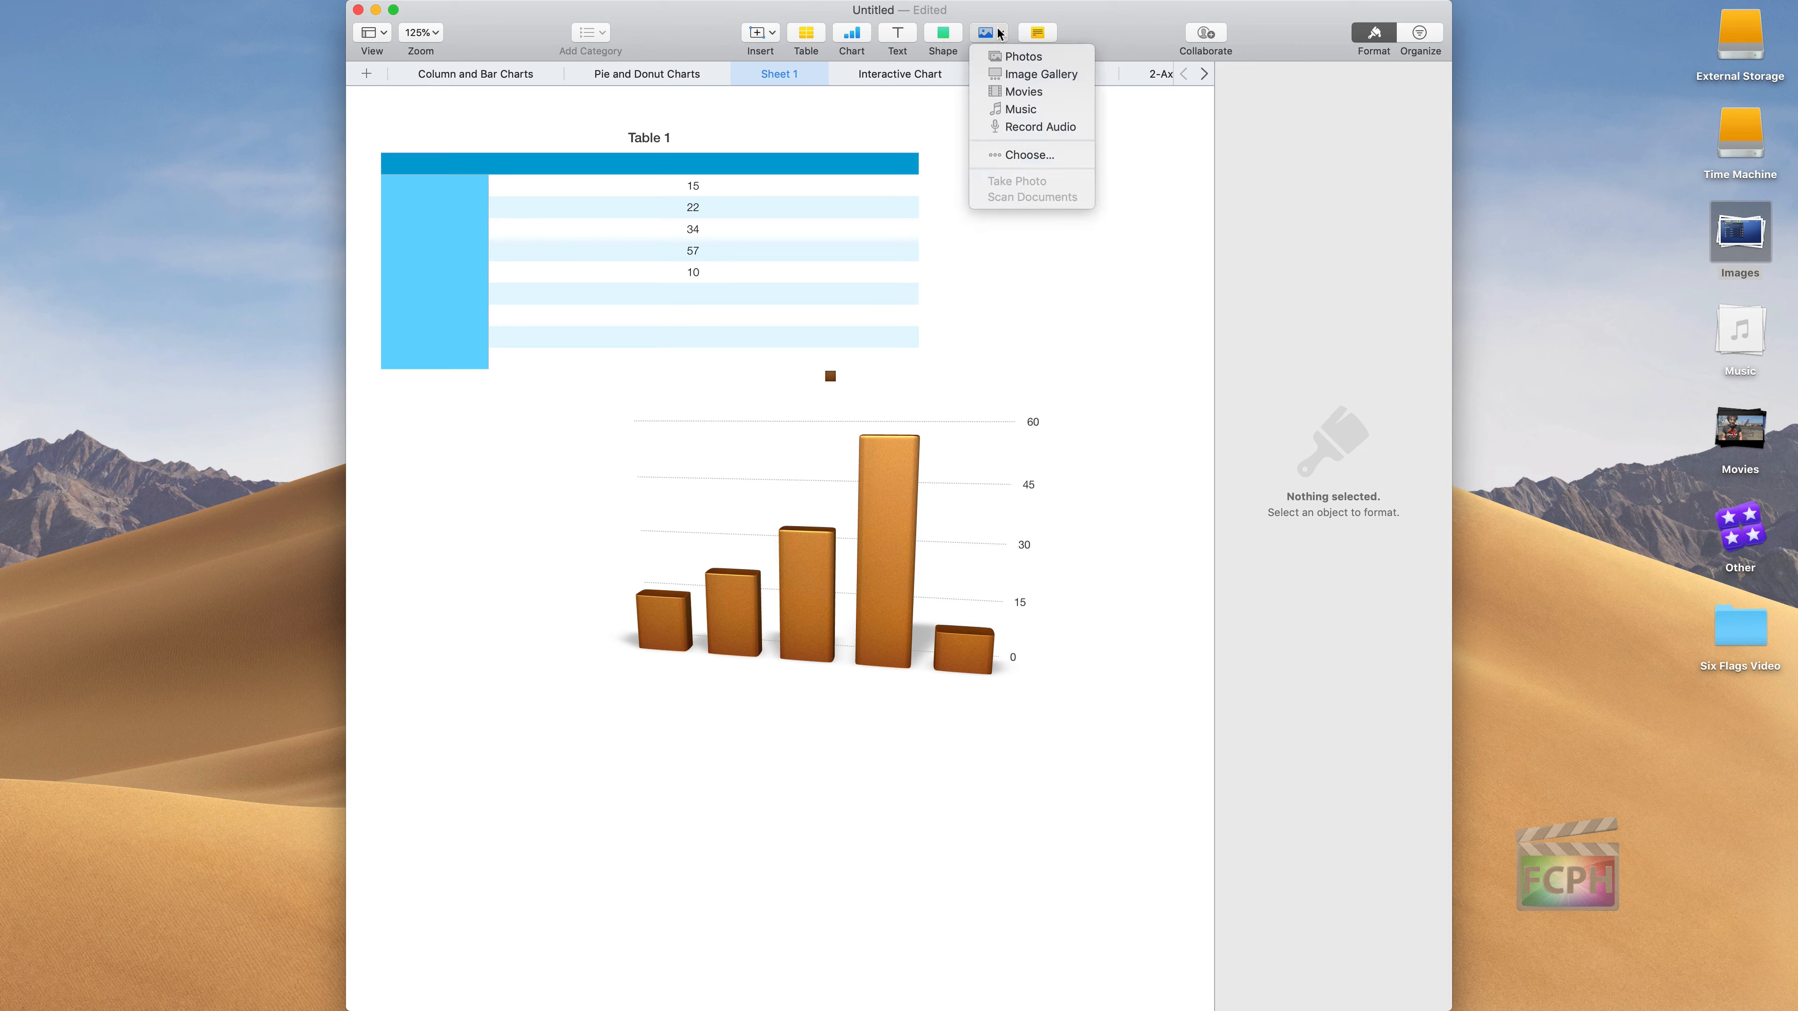
pyautogui.click(1014, 56)
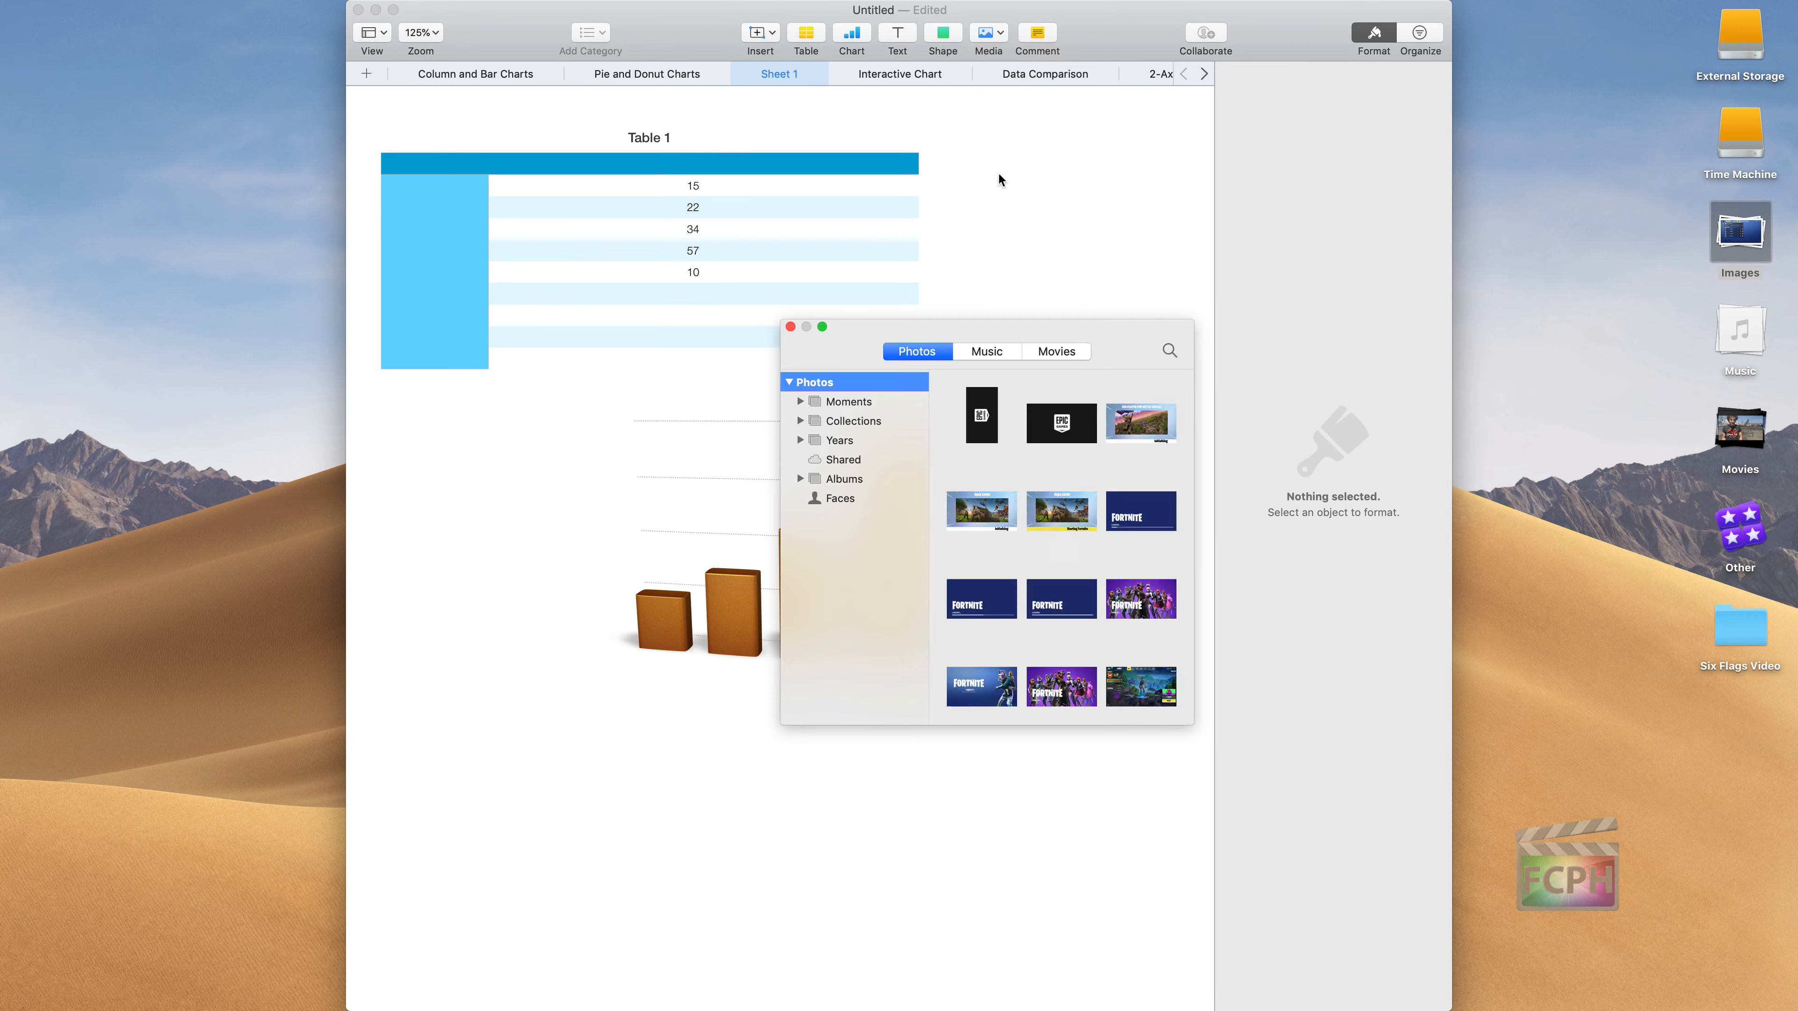
pyautogui.moveTo(914, 323); pyautogui.dragTo(1316, 260)
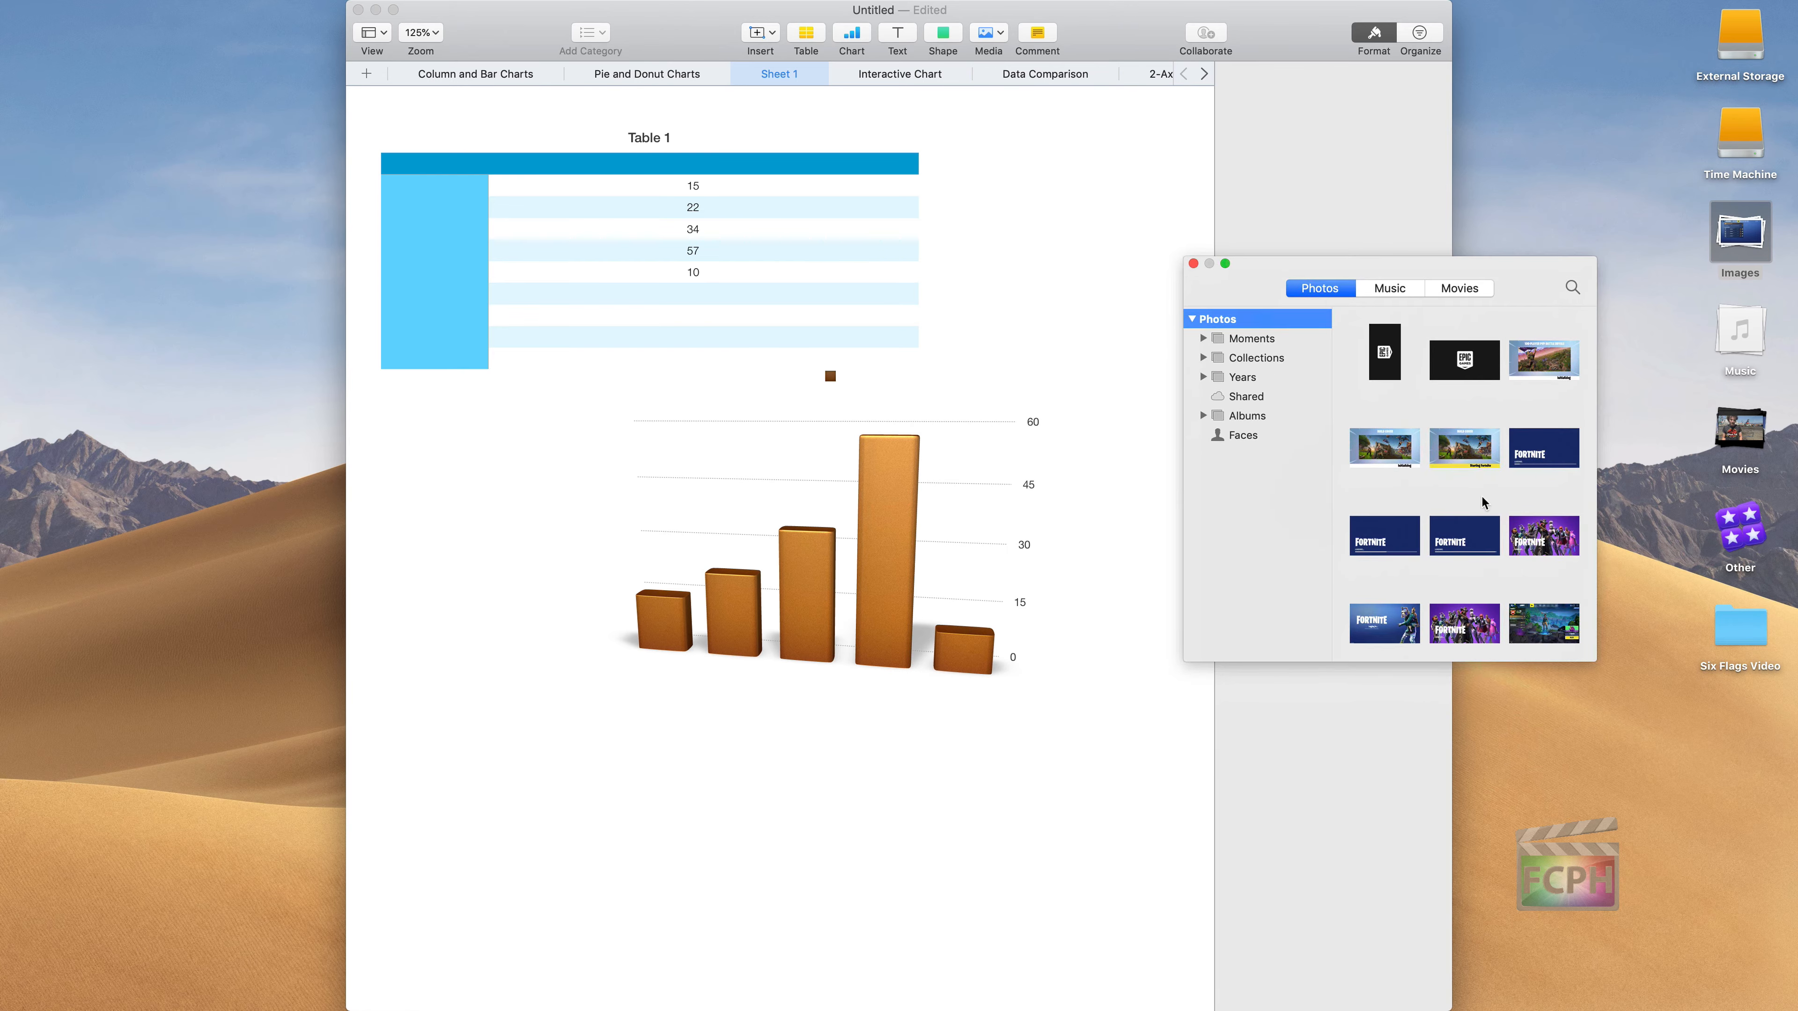
pyautogui.moveTo(1545, 622); pyautogui.dragTo(880, 567)
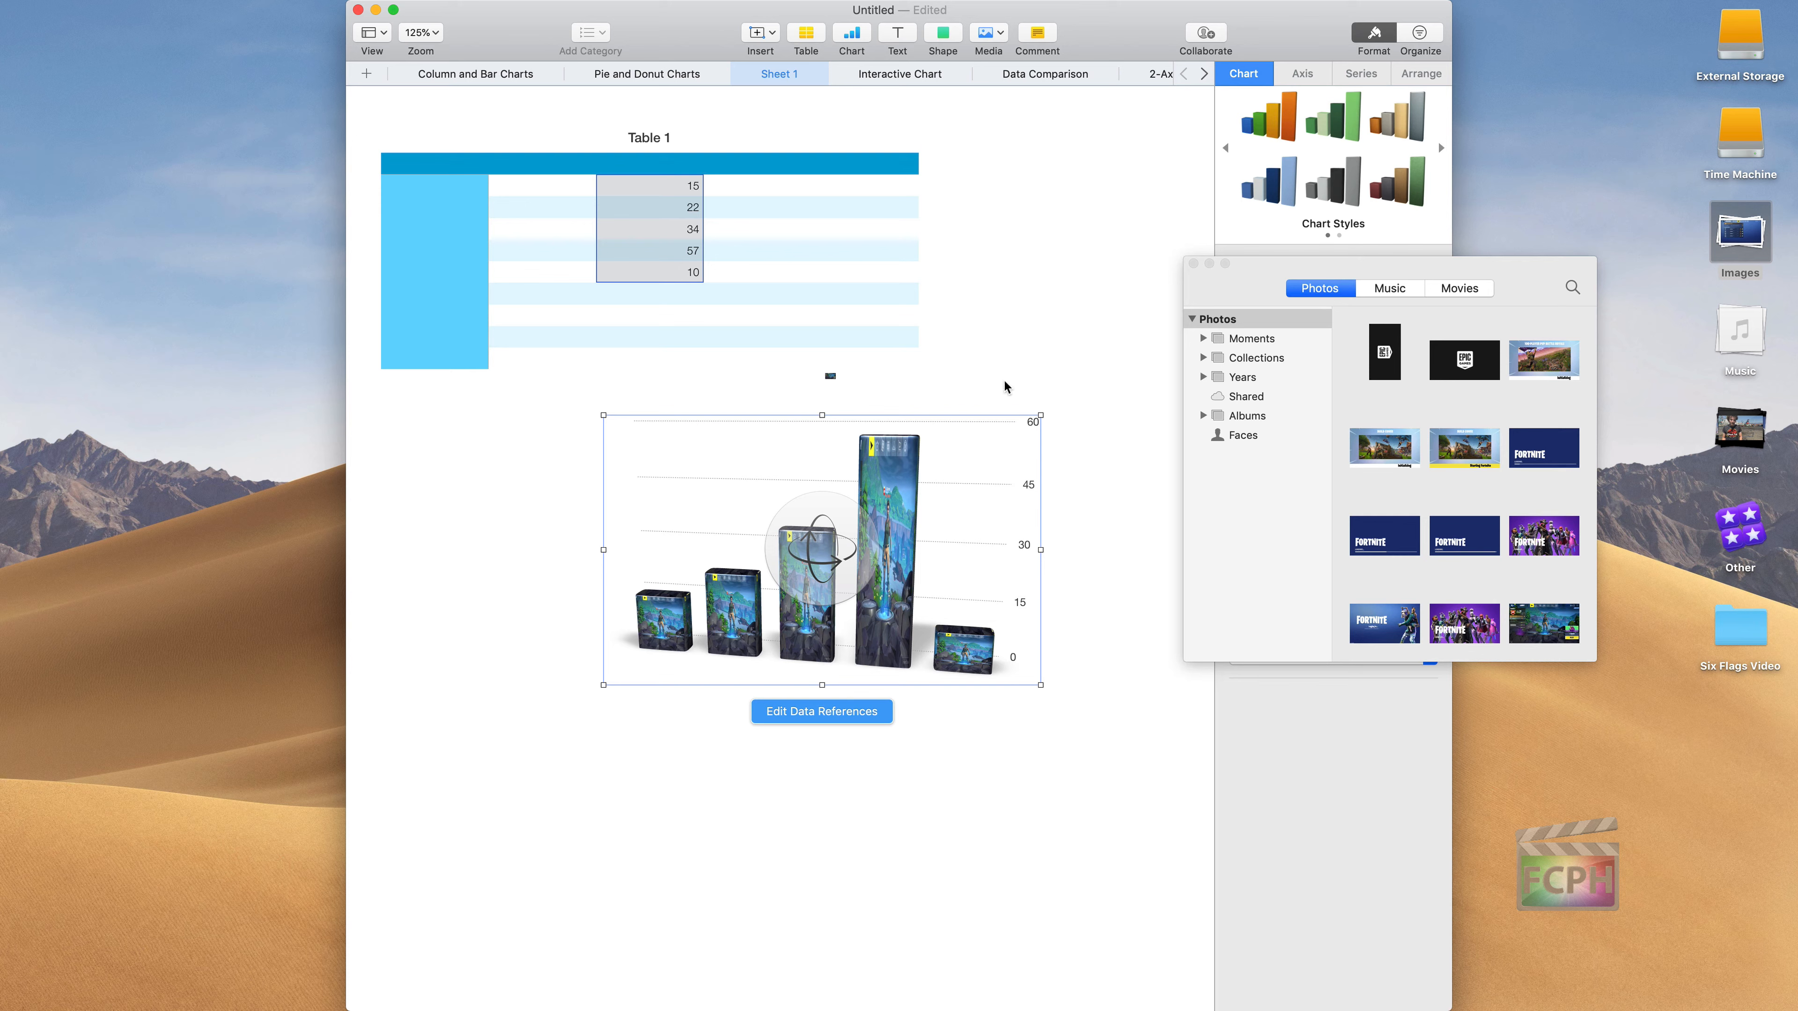
# Deselect the 3D column chart and close the floating Photos media browser.
pyautogui.click(1046, 394)
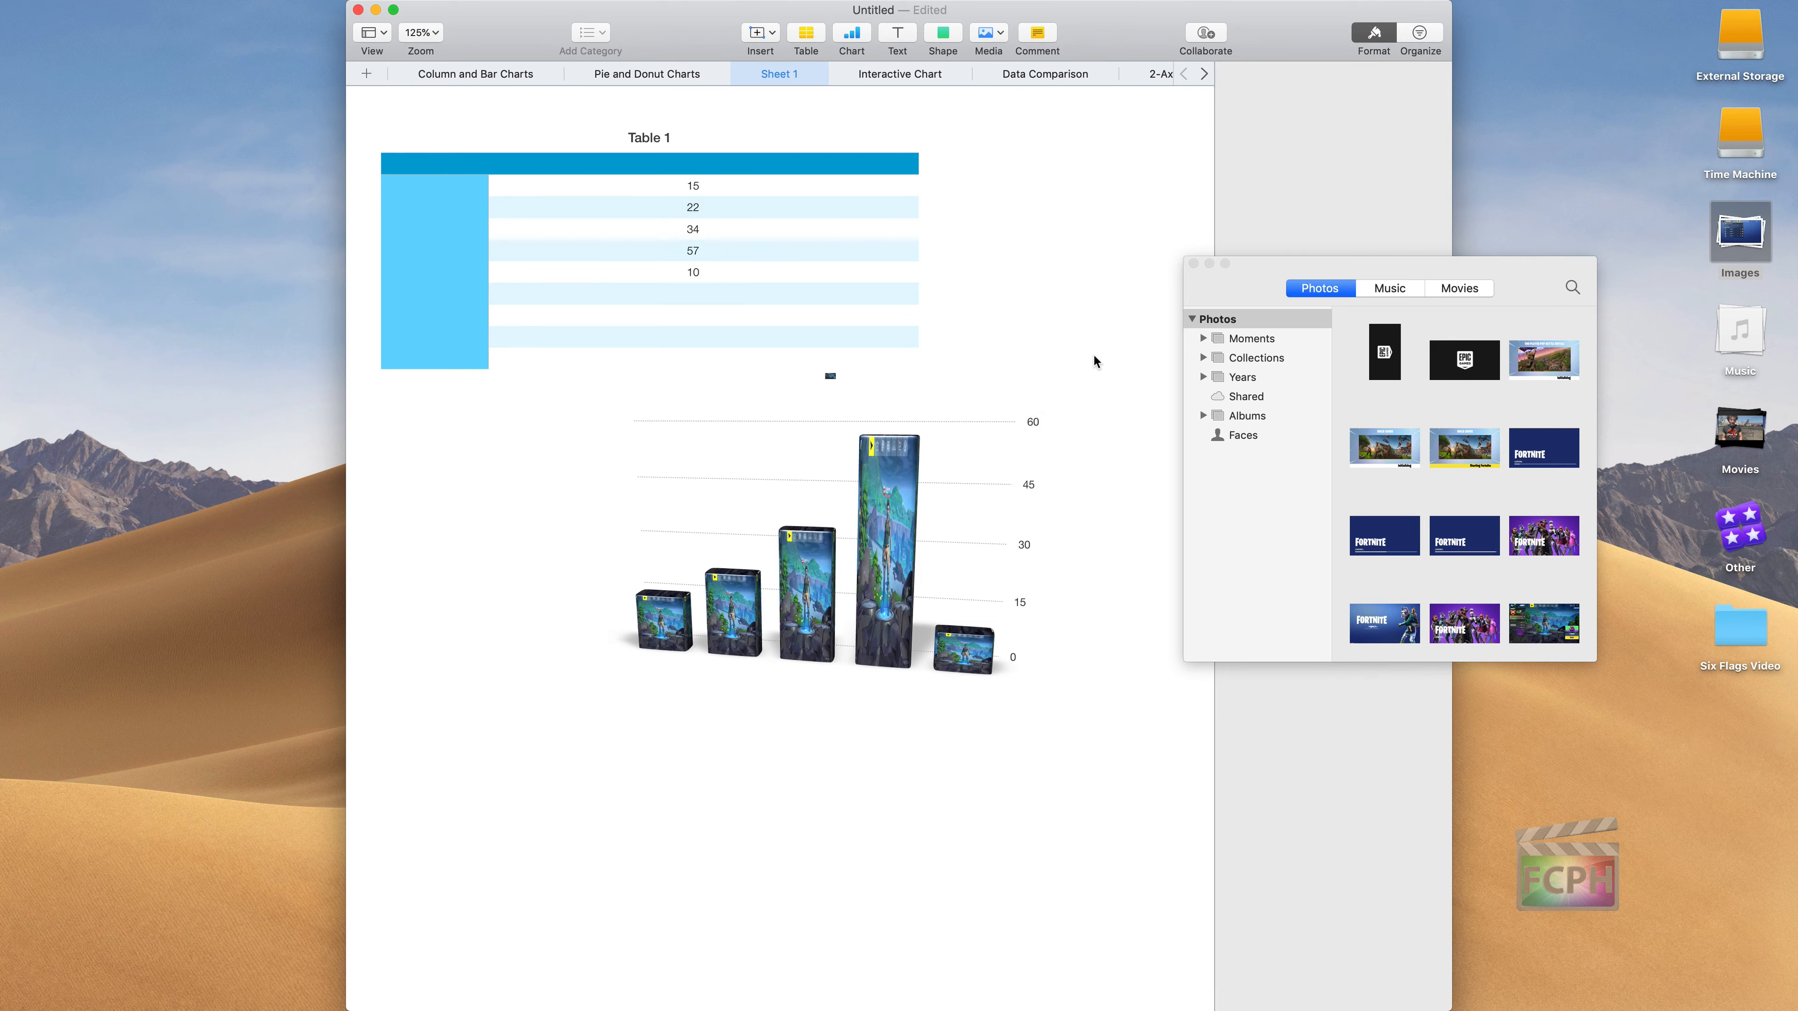
pyautogui.click(1193, 264)
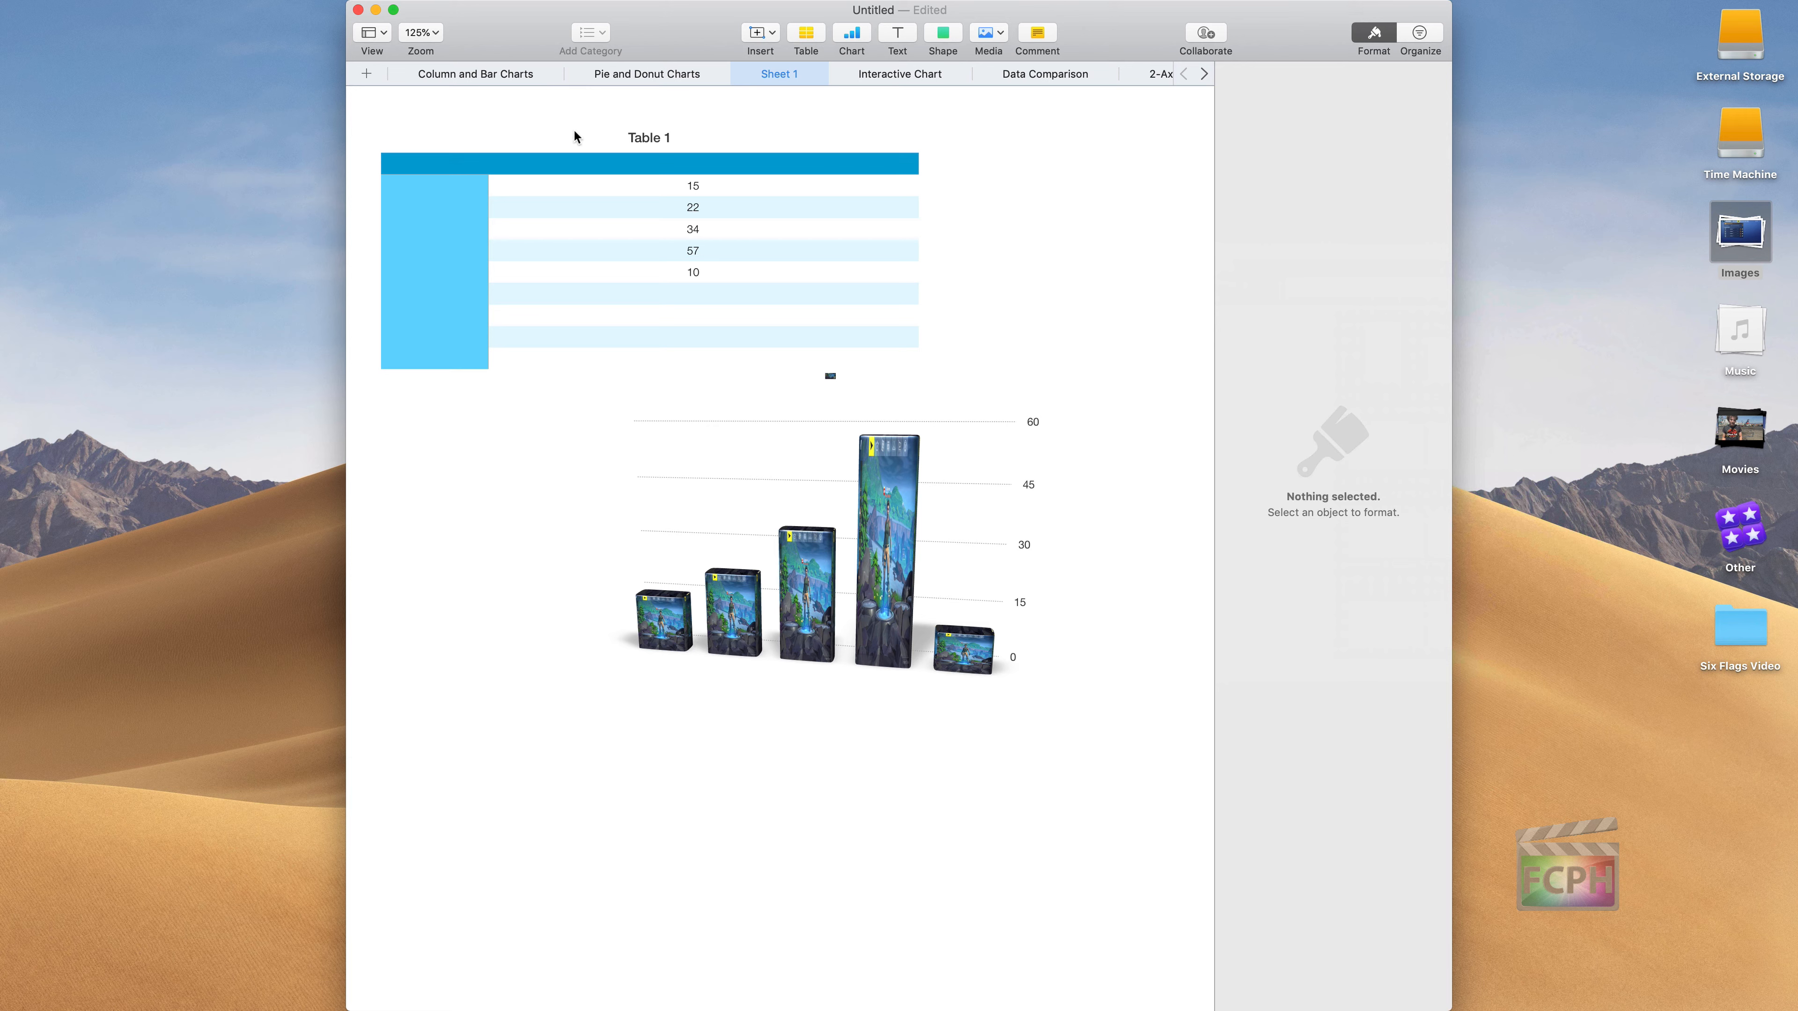
# Look up the ACCRINT financial function in the online Formulas and Functions Help, and close the help window.
pyautogui.click(637, 8)
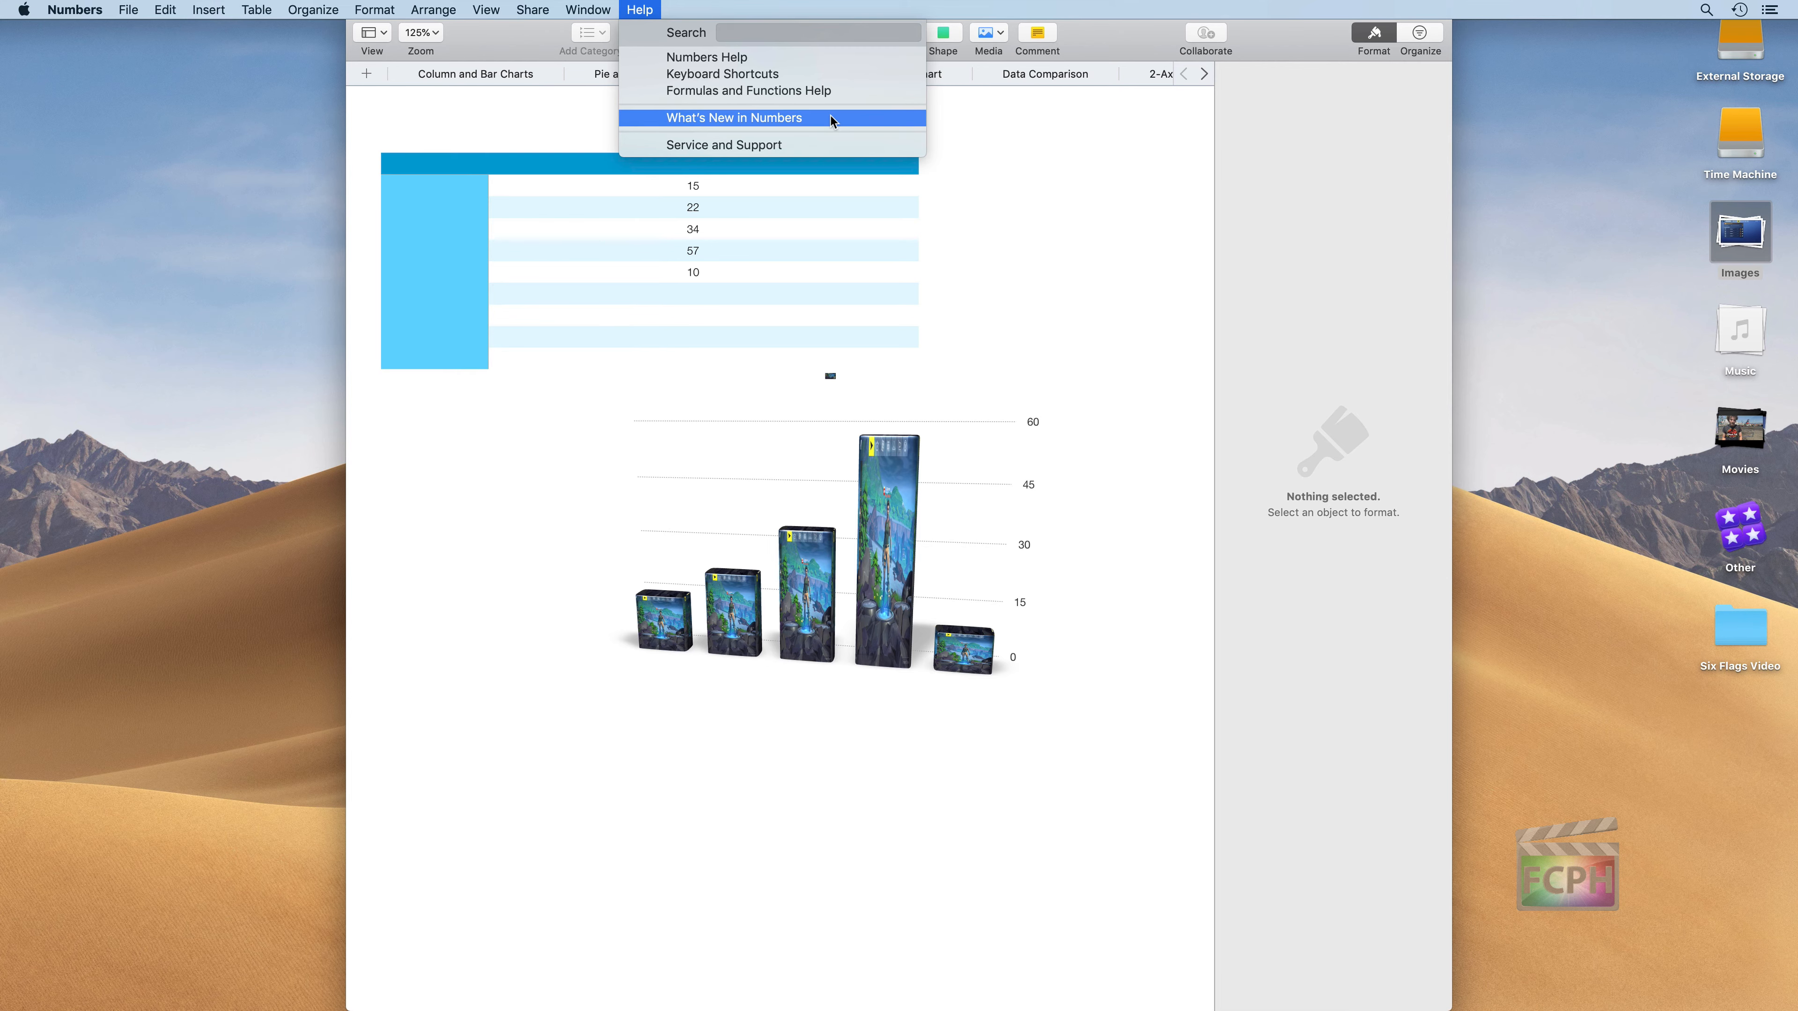
pyautogui.click(764, 90)
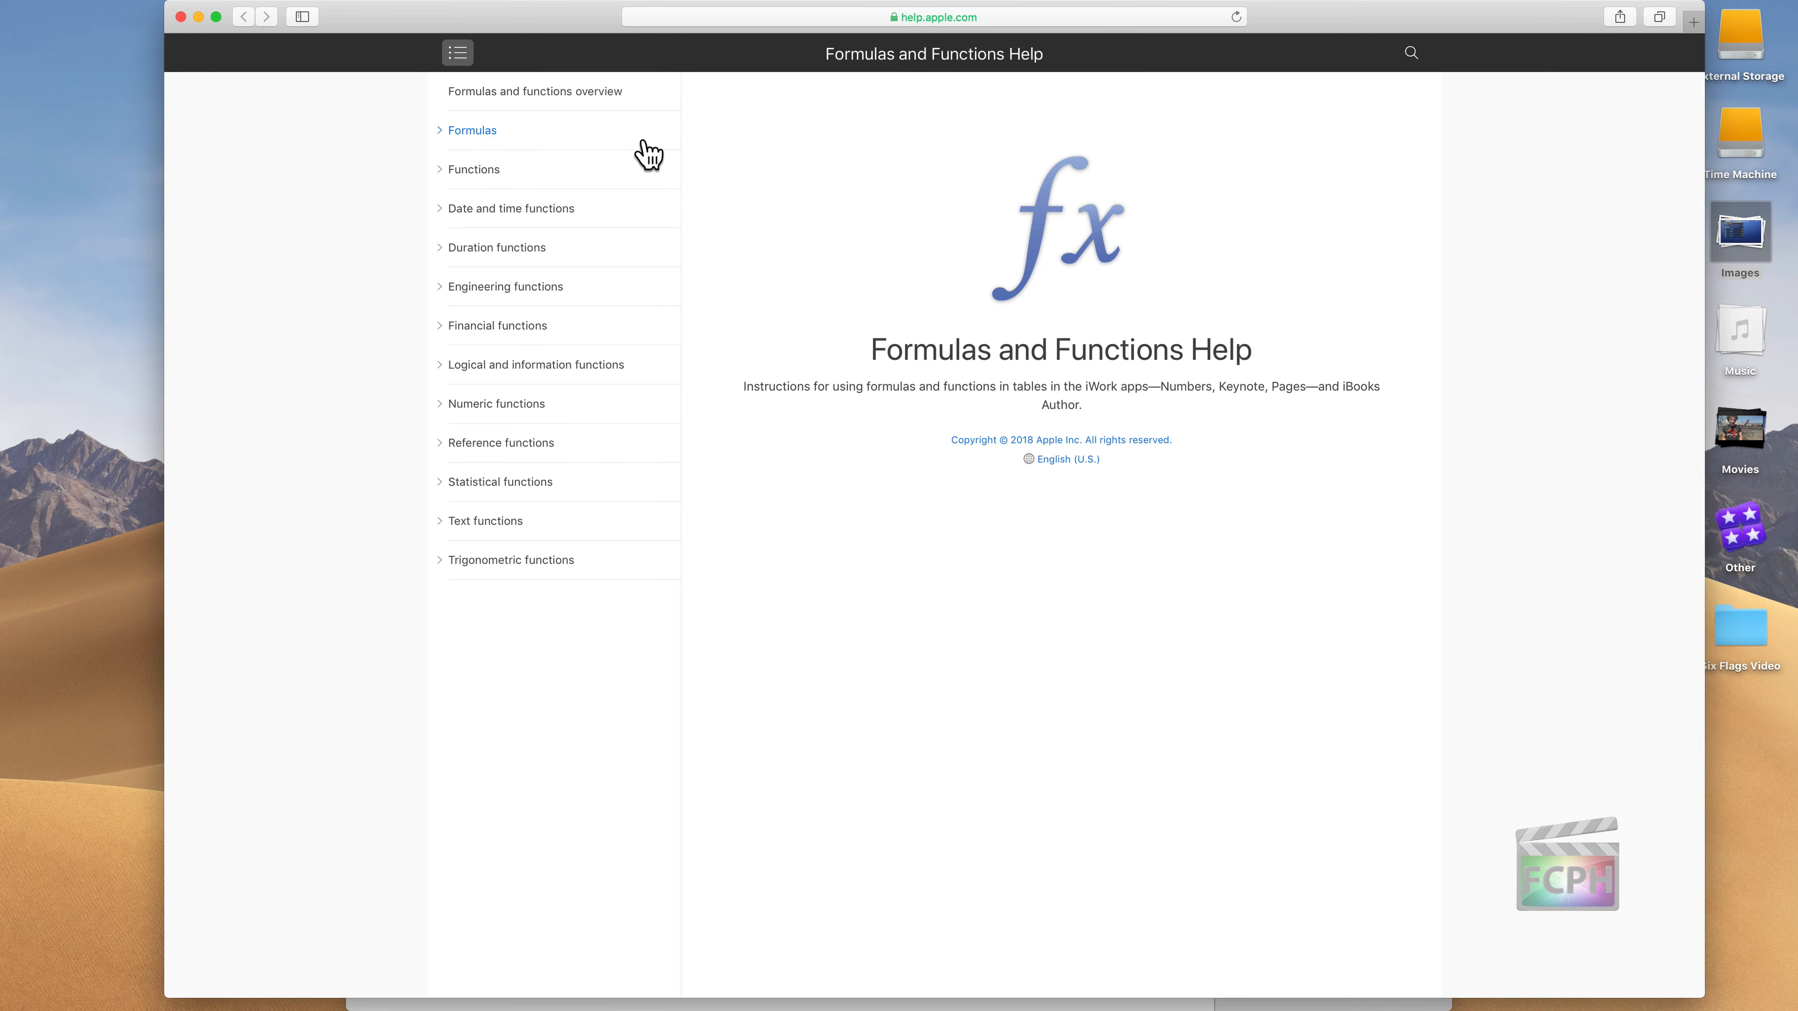
pyautogui.click(453, 172)
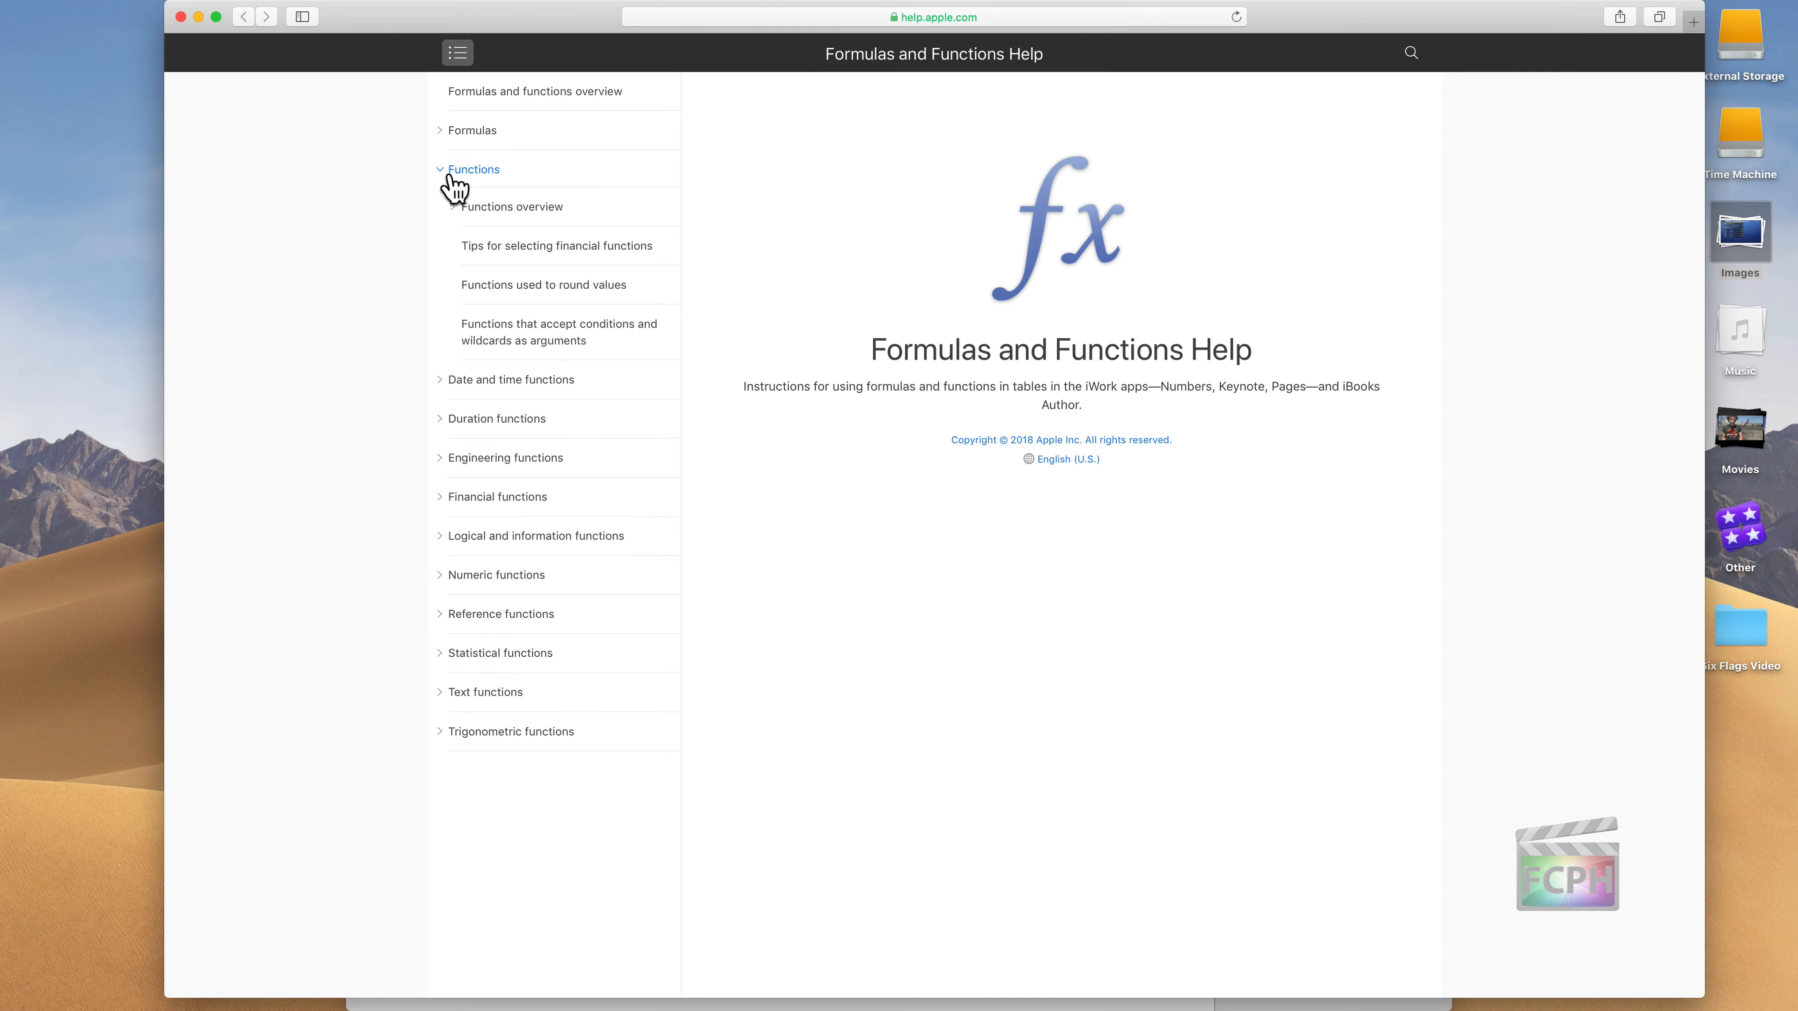
pyautogui.click(491, 499)
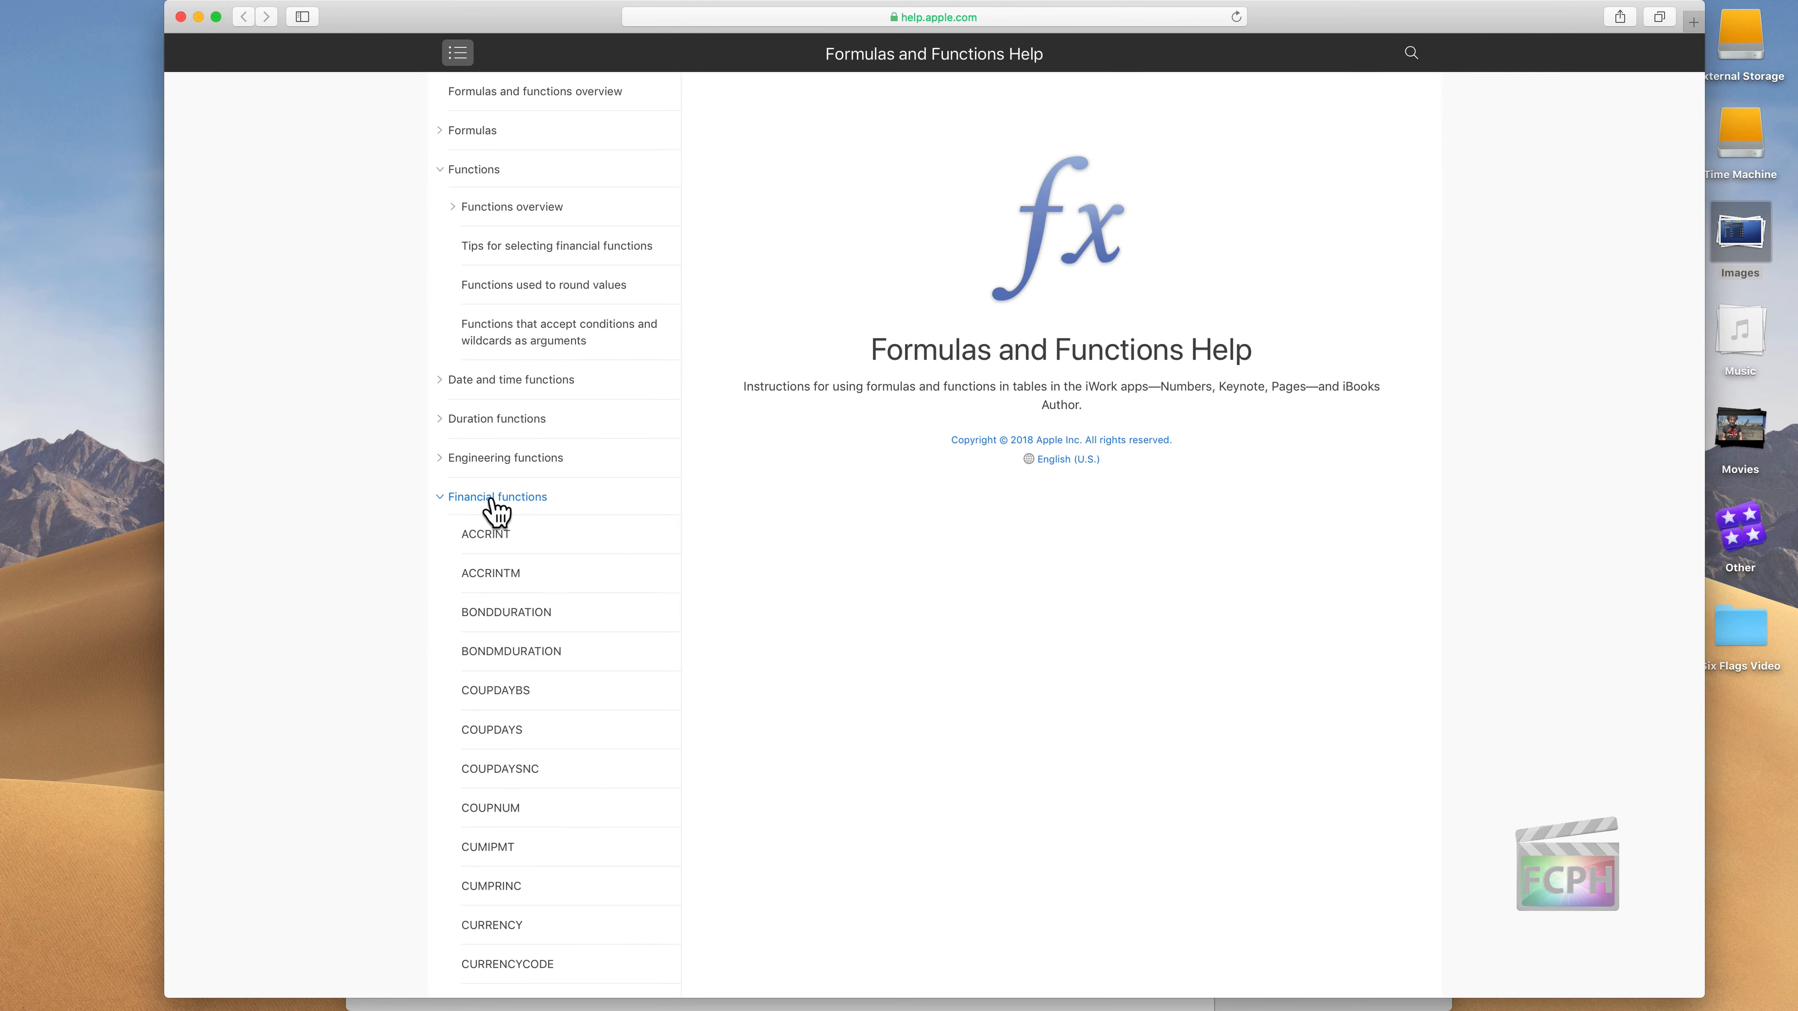
pyautogui.click(503, 540)
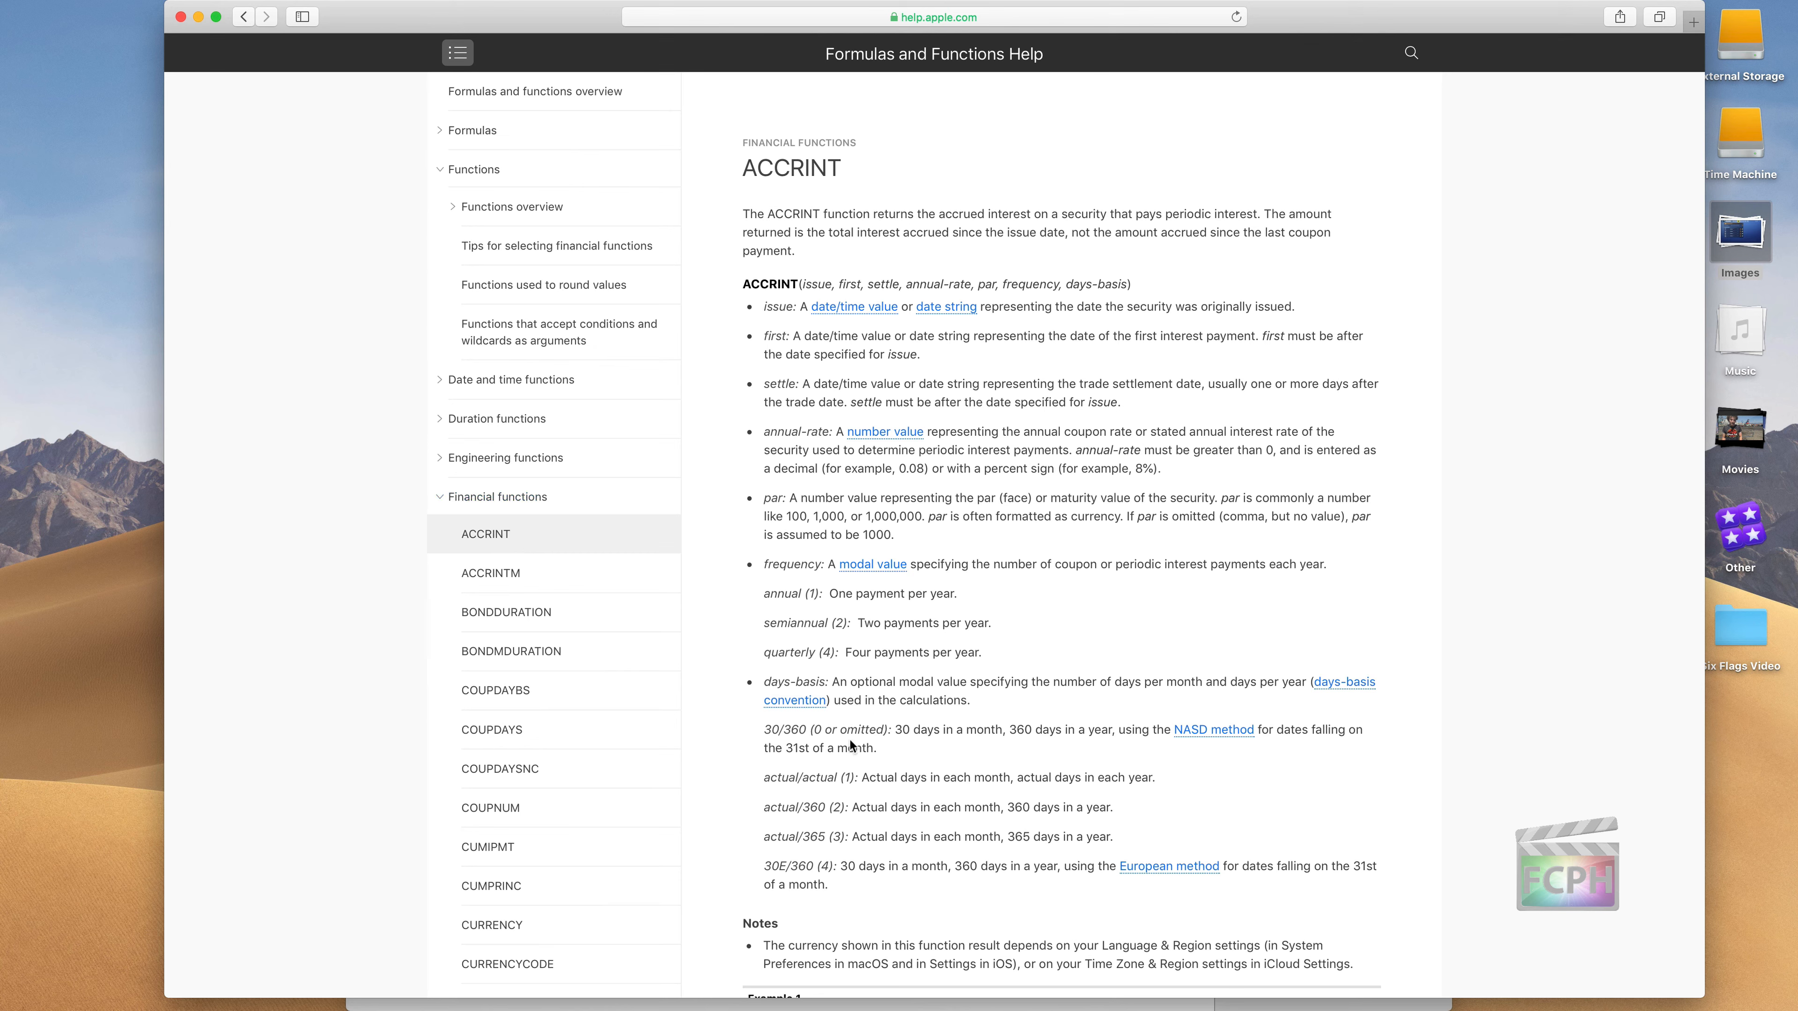
pyautogui.click(181, 17)
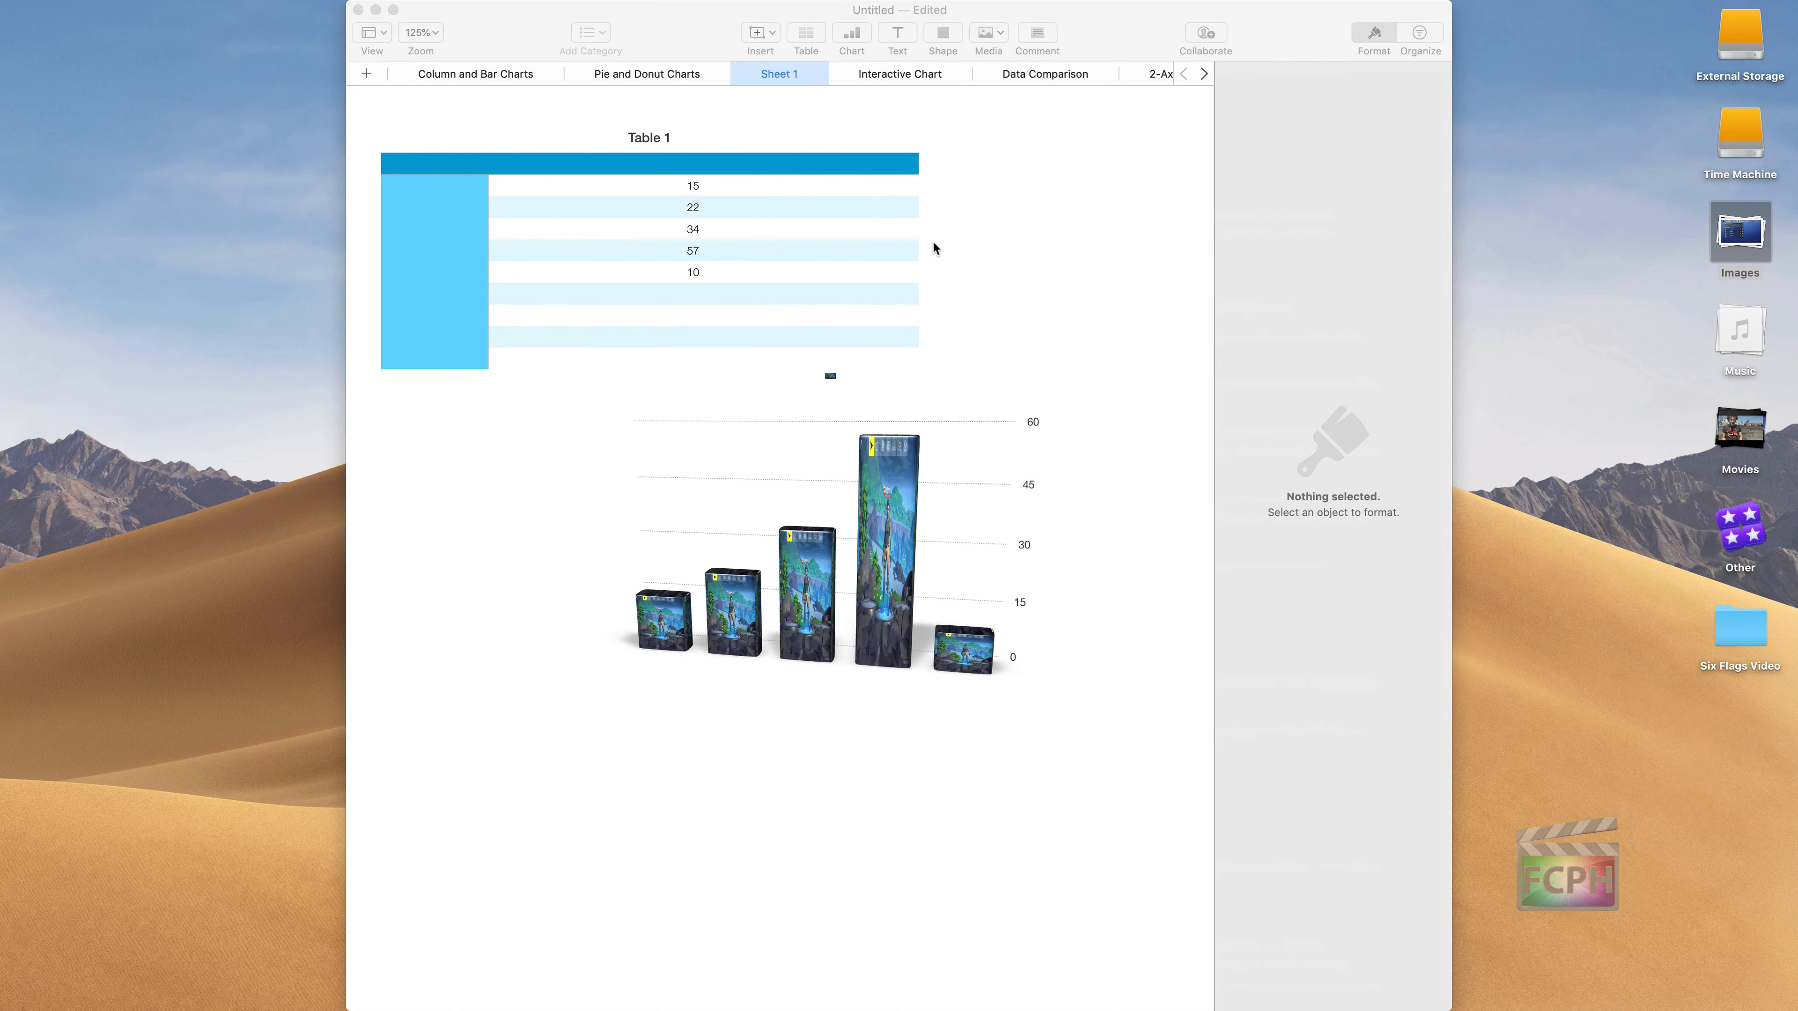